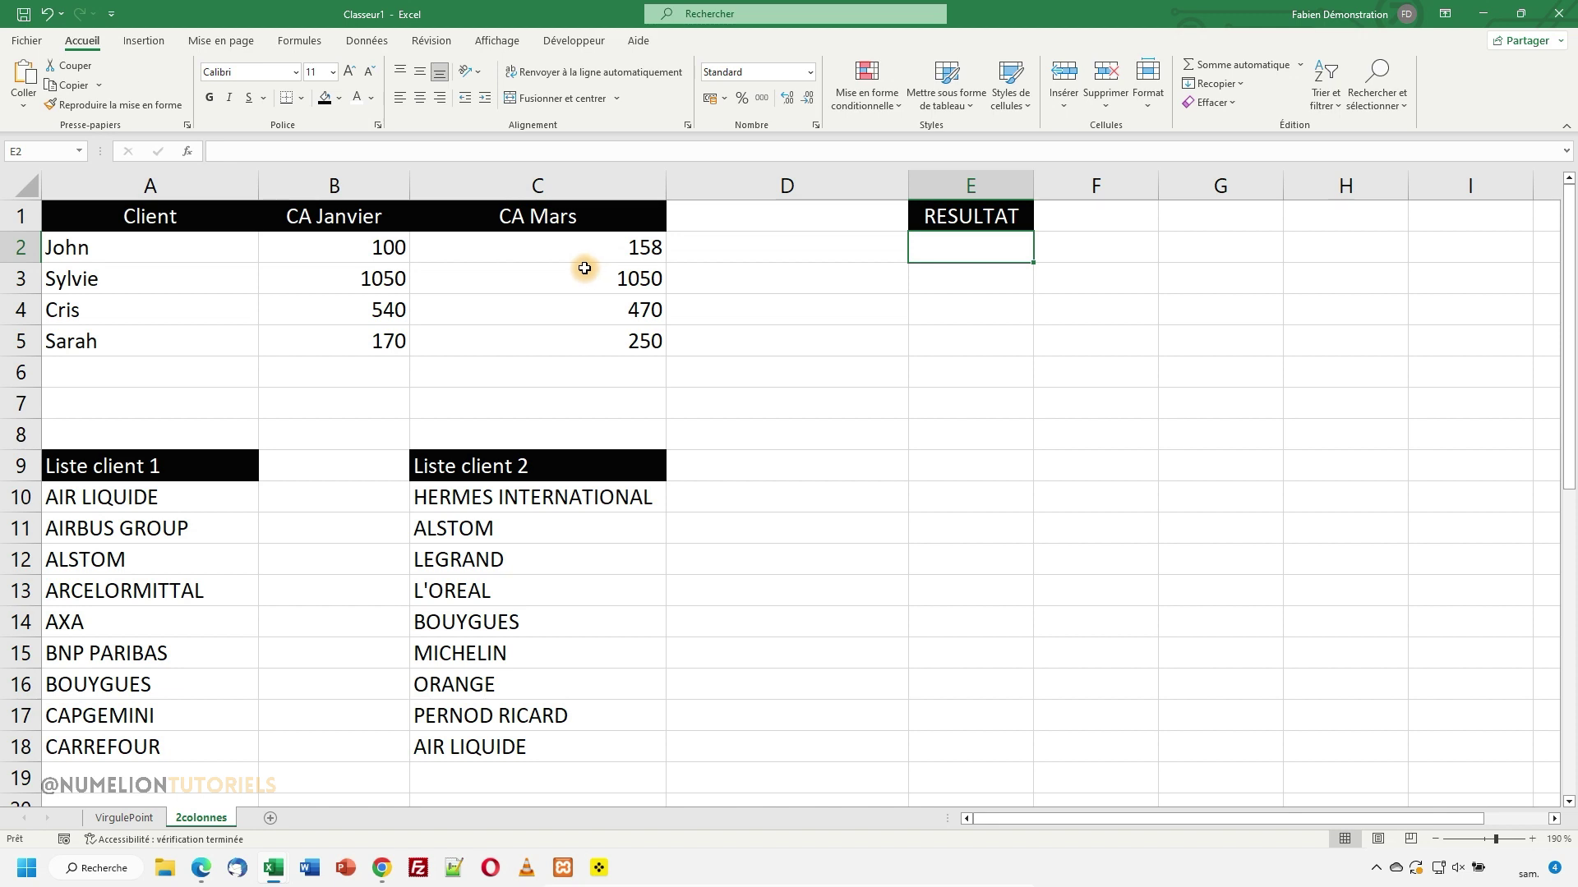
Enter =EXACT(B2;C2) in E2 to compare the January and March values, returning FAUX.
double_click(950, 250)
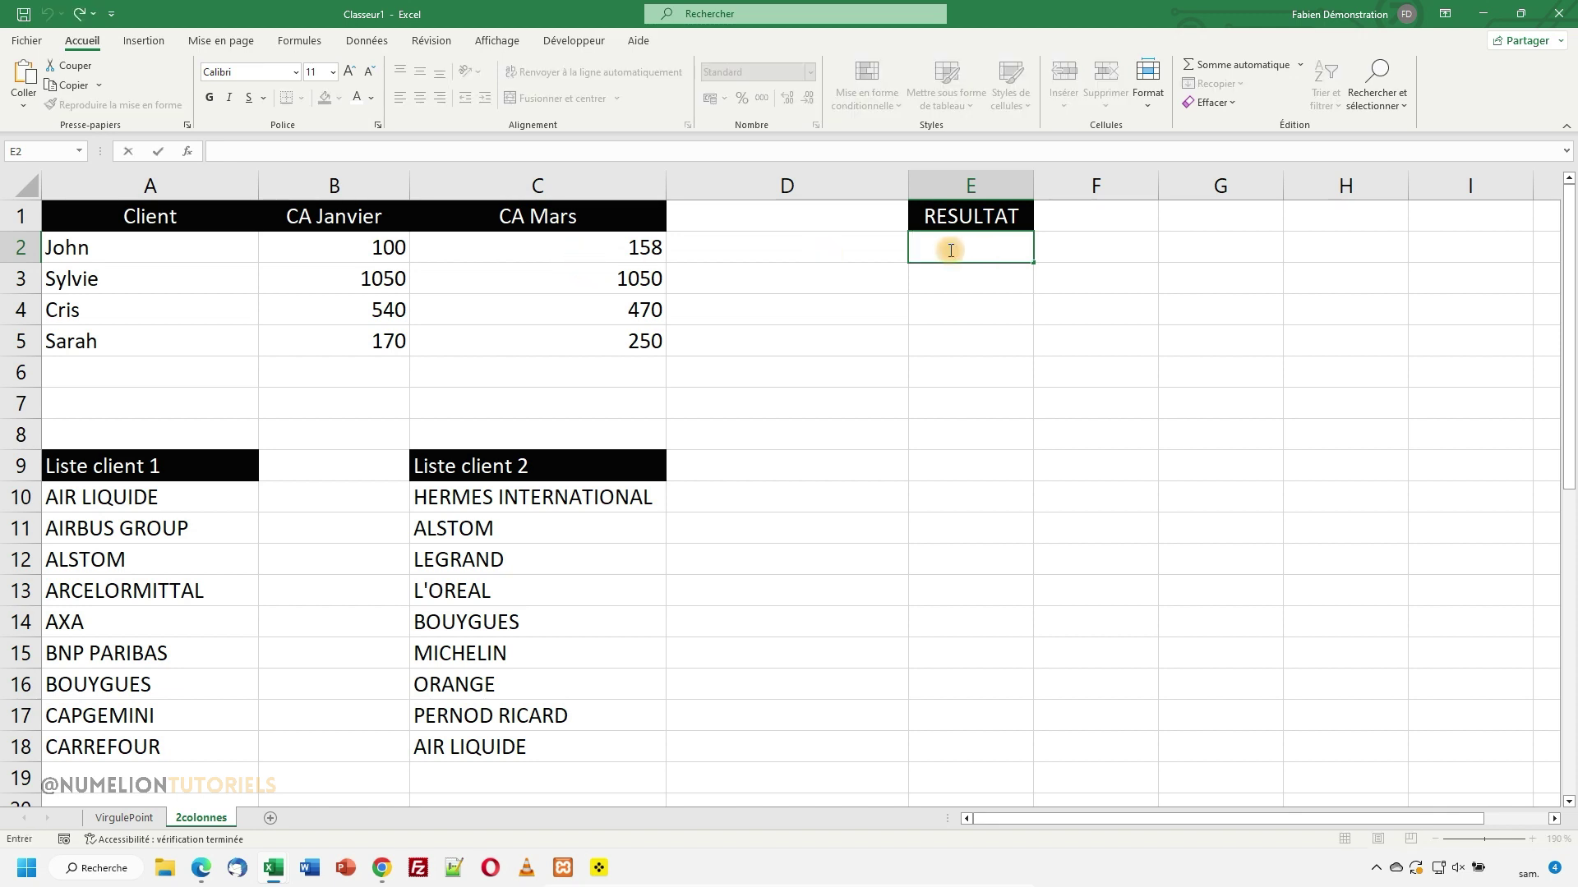
text(=exact)
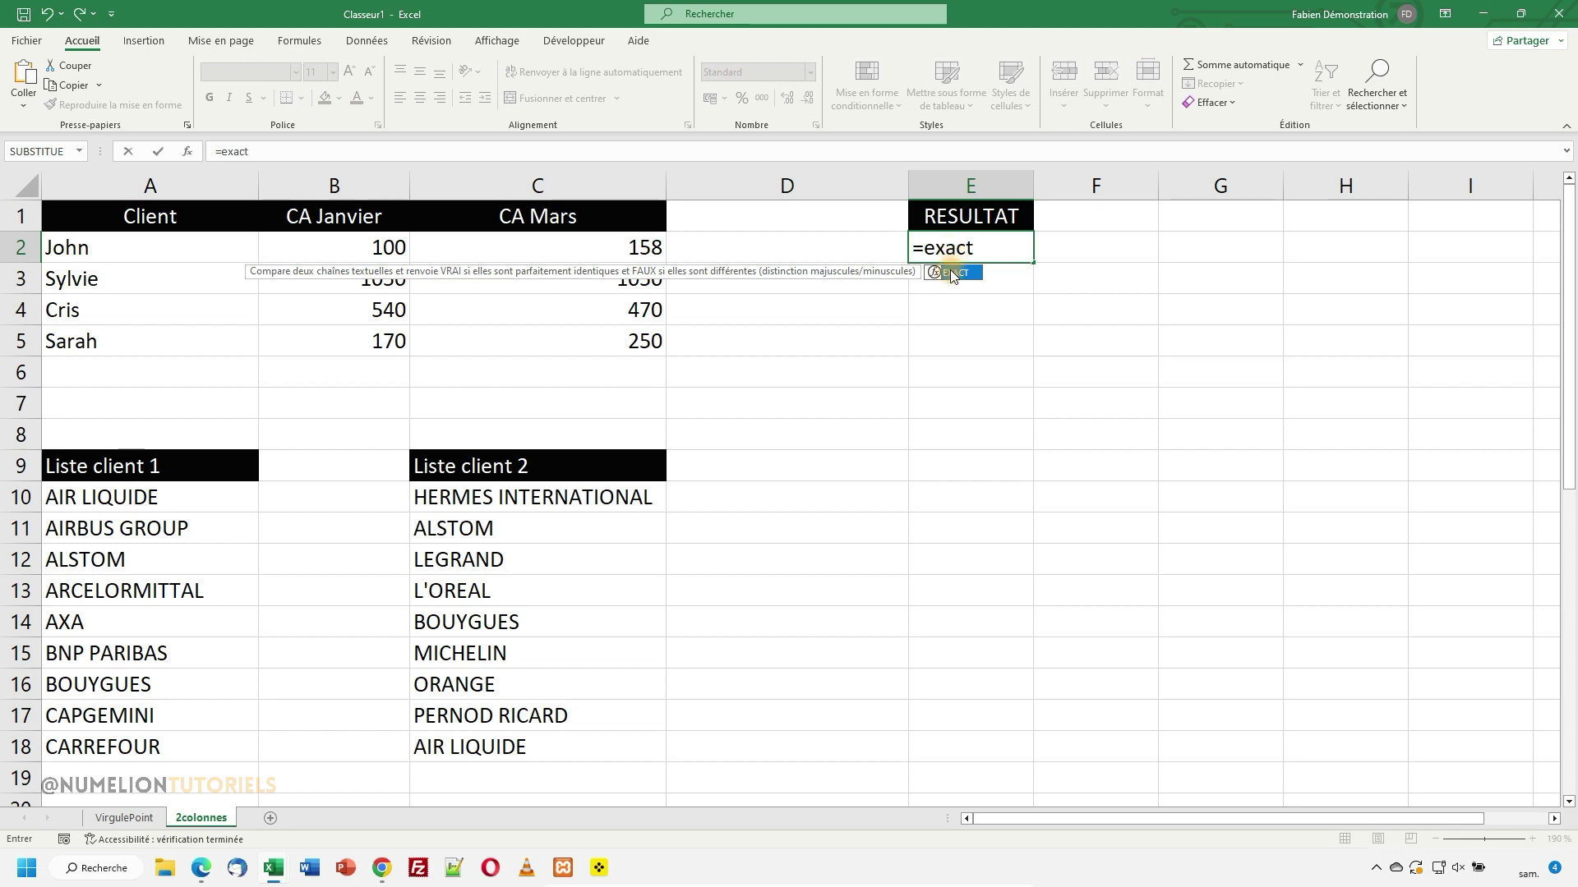
double_click(956, 274)
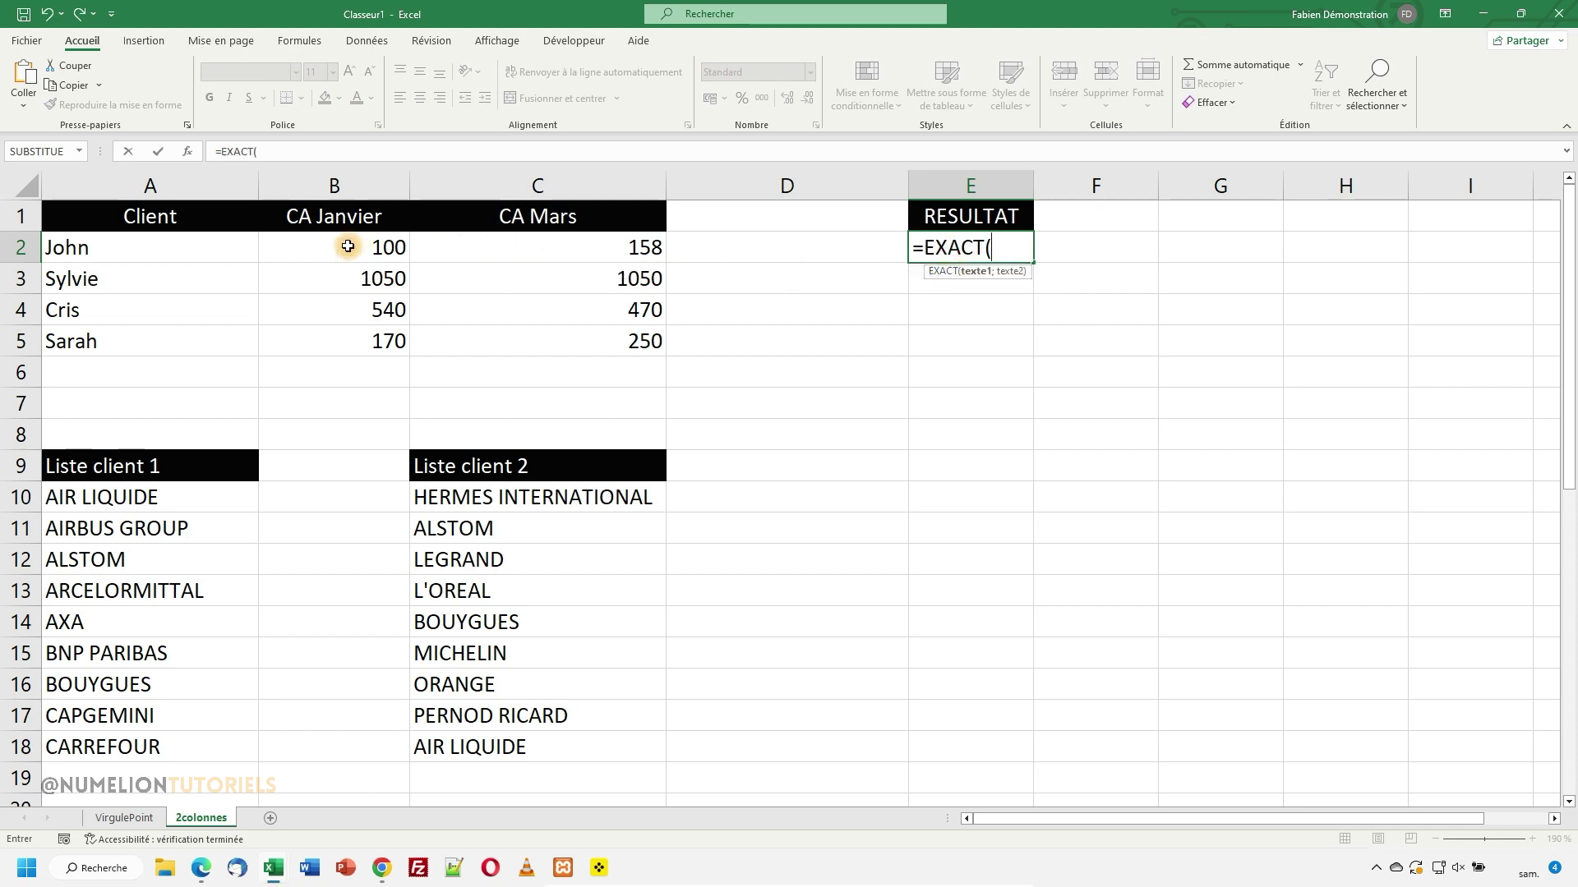
click(402, 260)
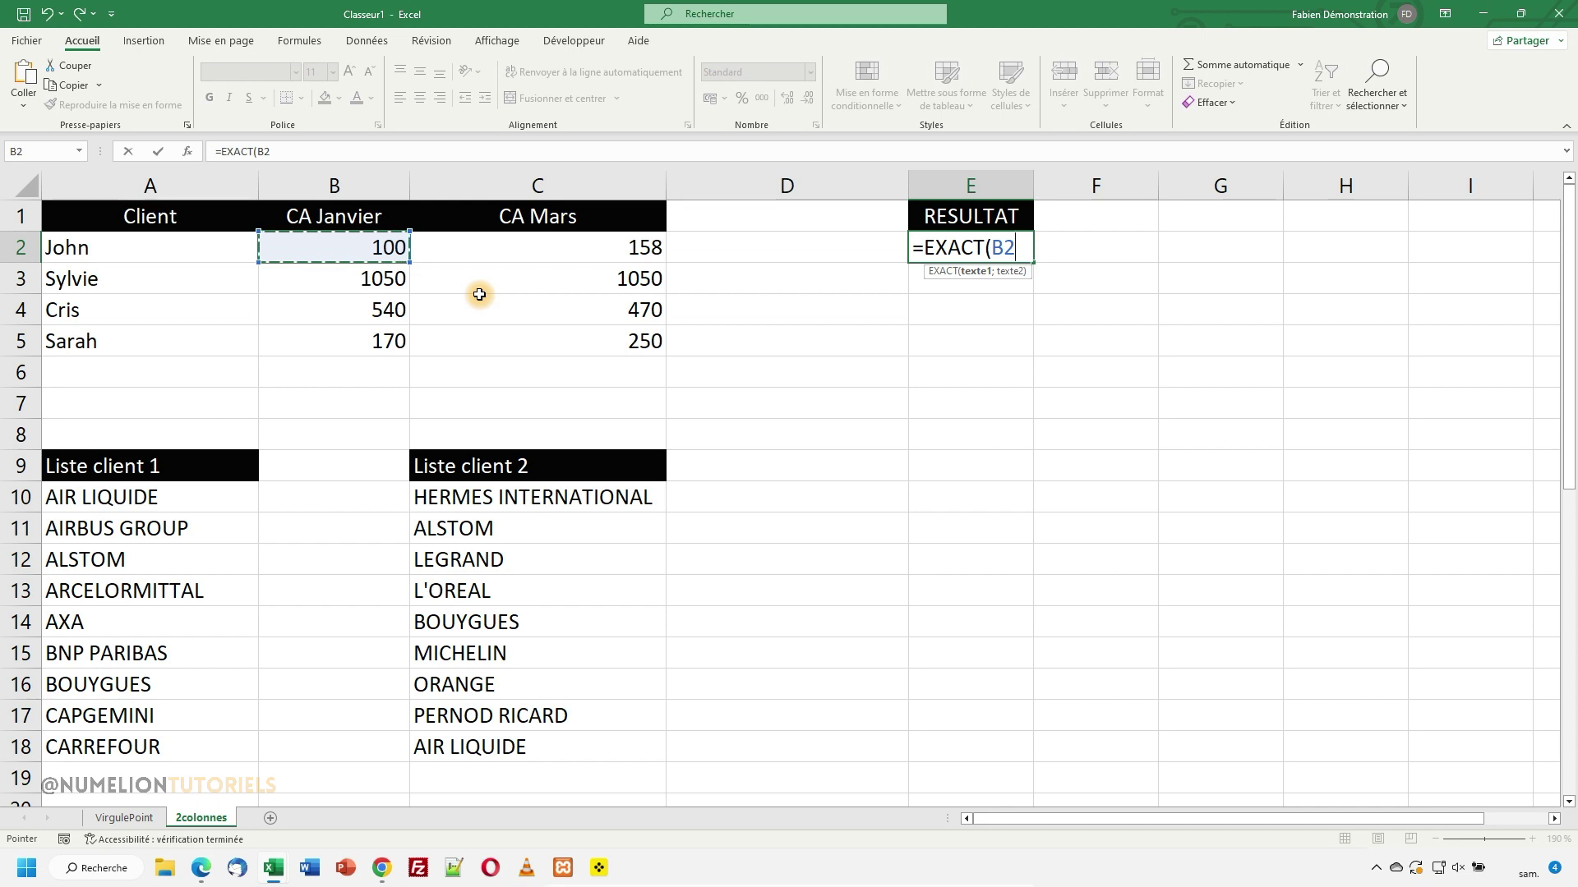
text(;)
click(592, 261)
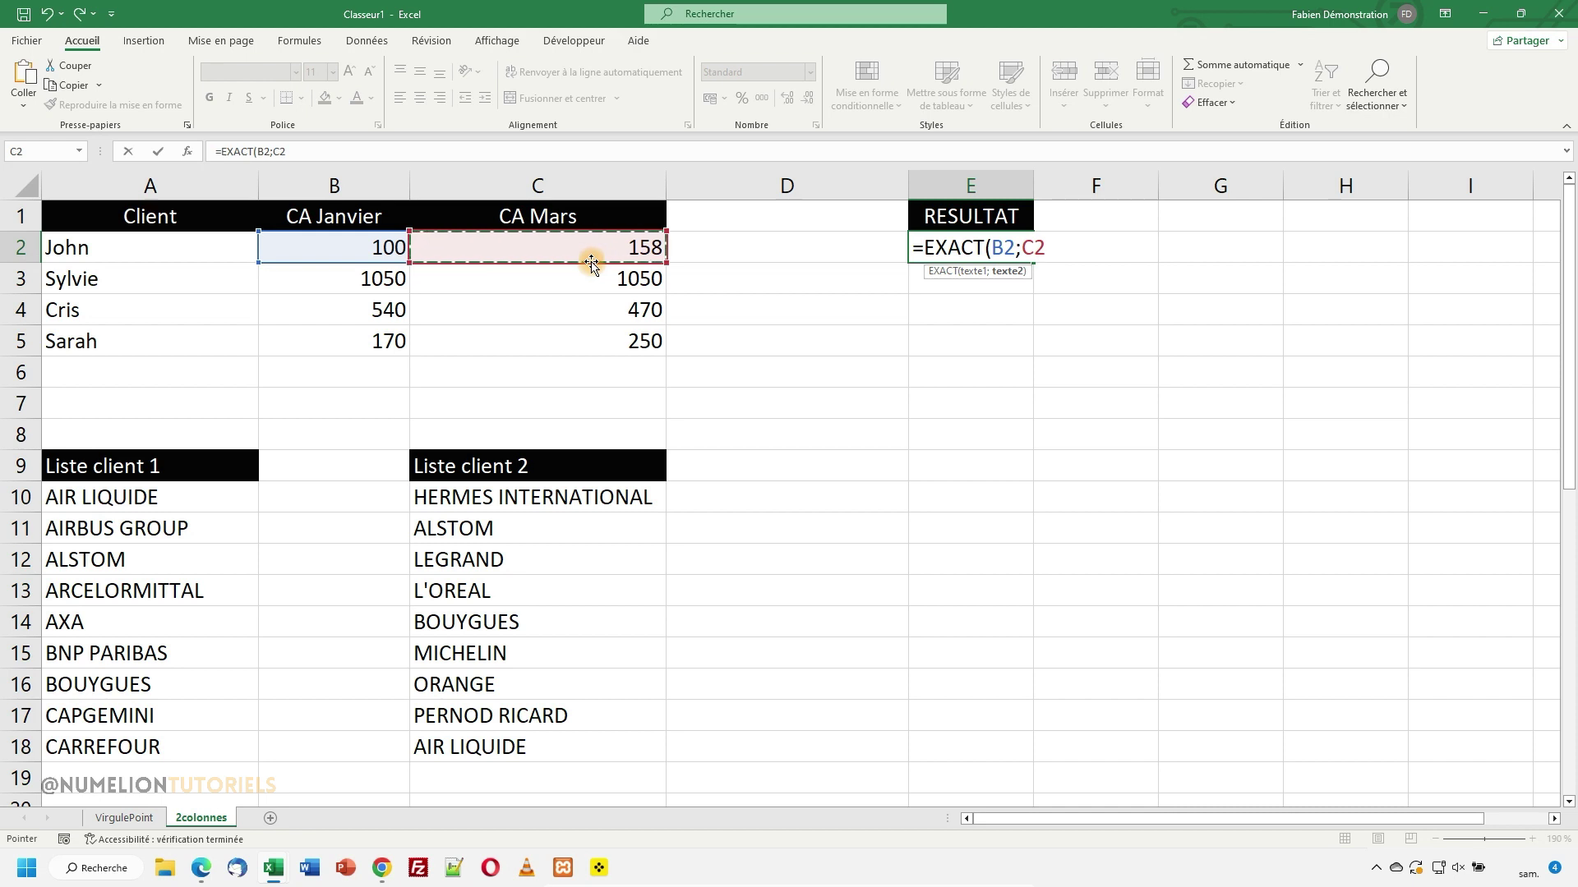
key(Return)
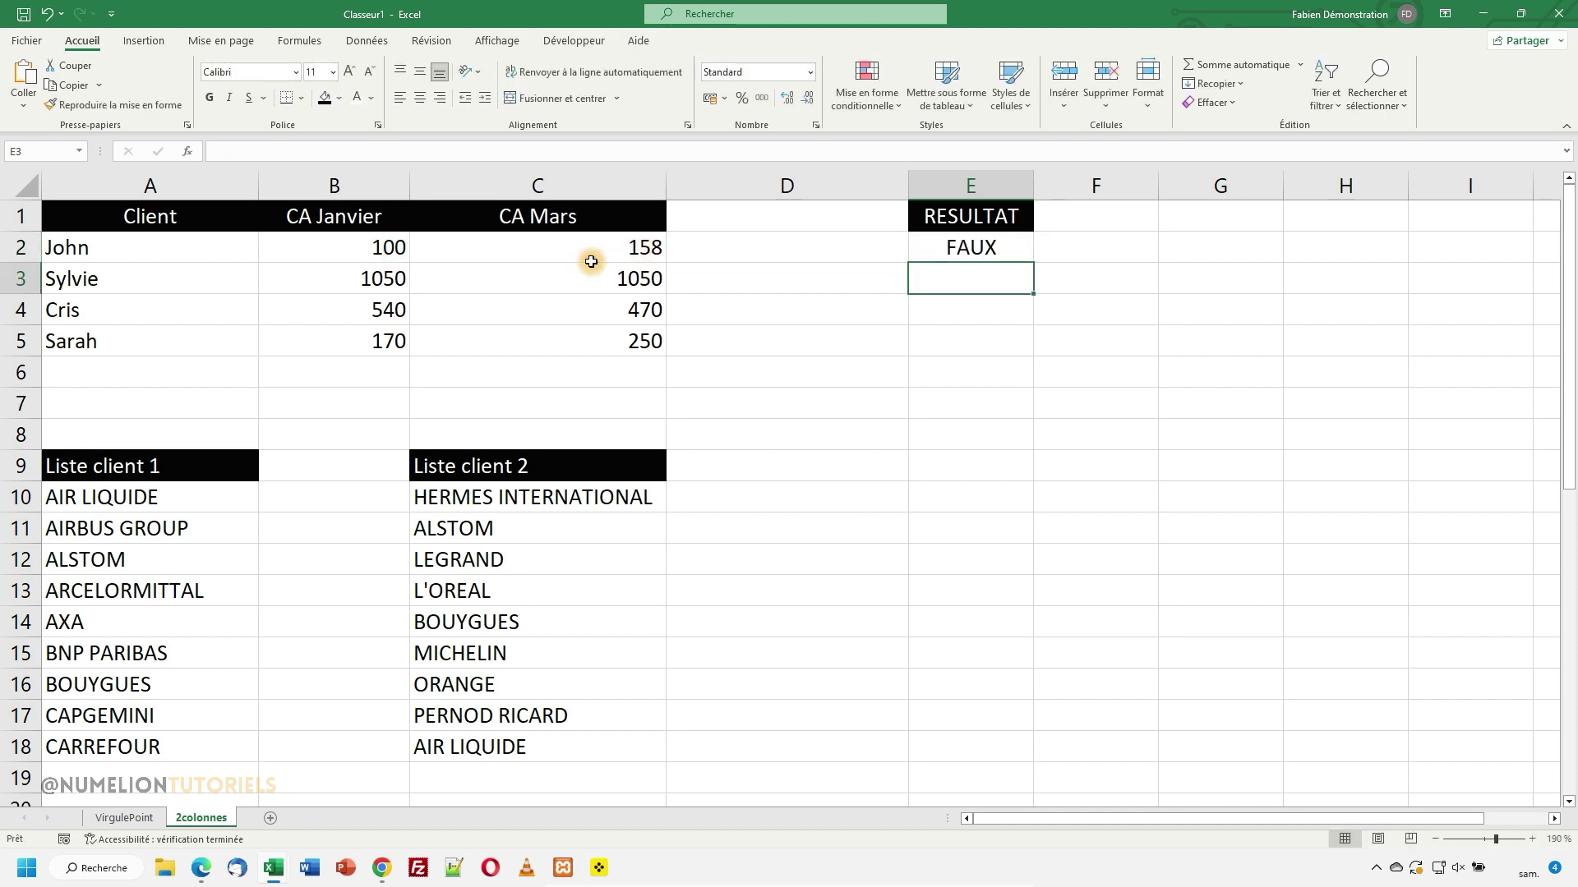
click(970, 247)
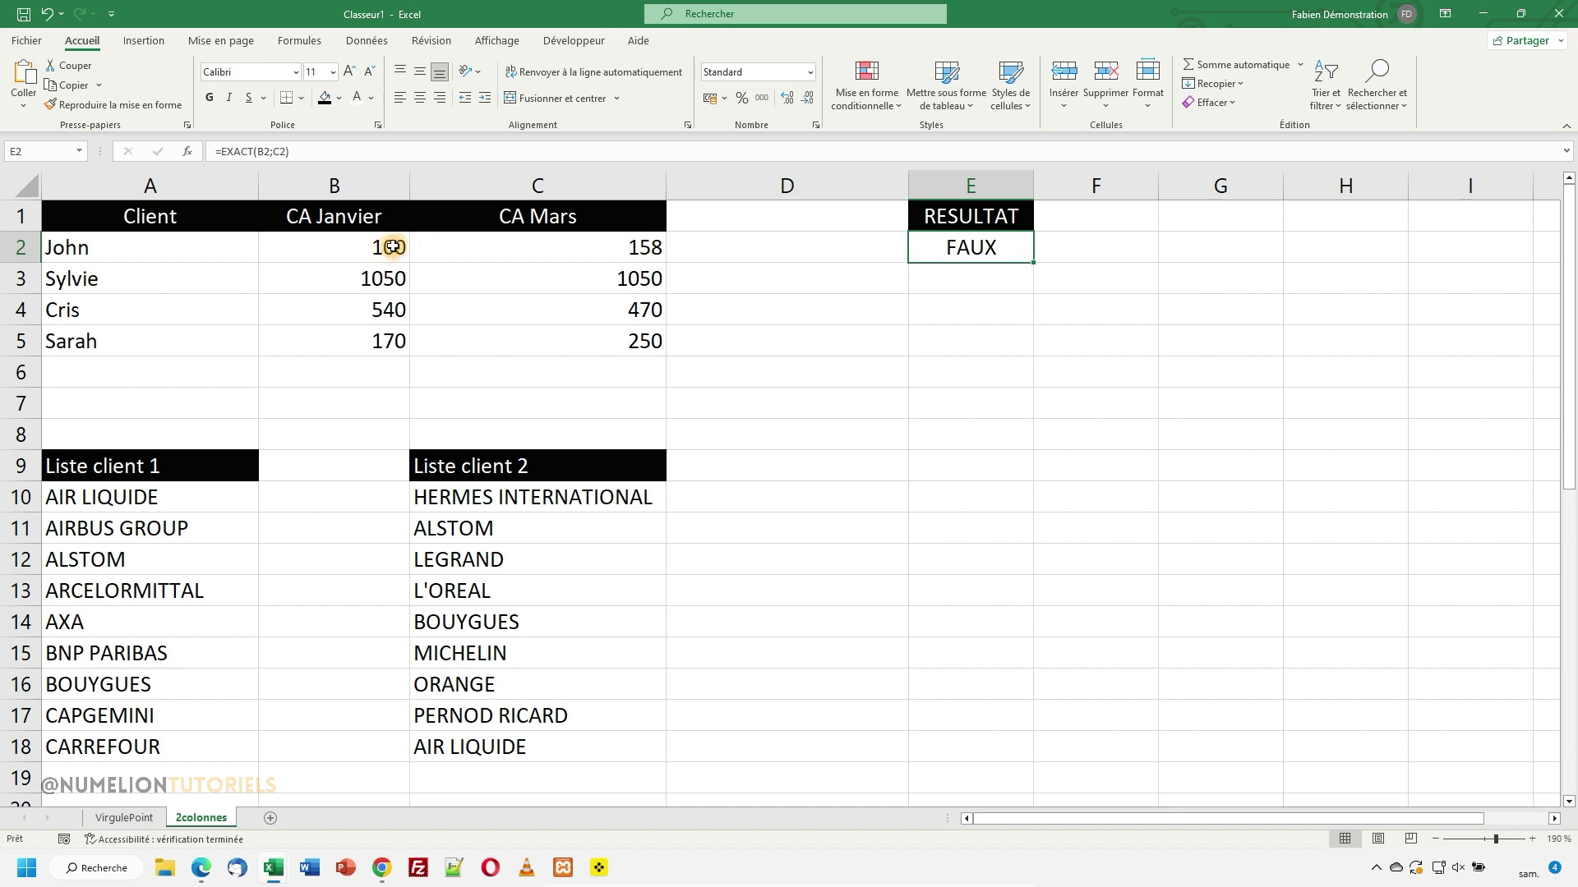
Fill the EXACT formula down to E5, giving FAUX, VRAI, FAUX, FAUX.
drag(1033, 263, 1024, 357)
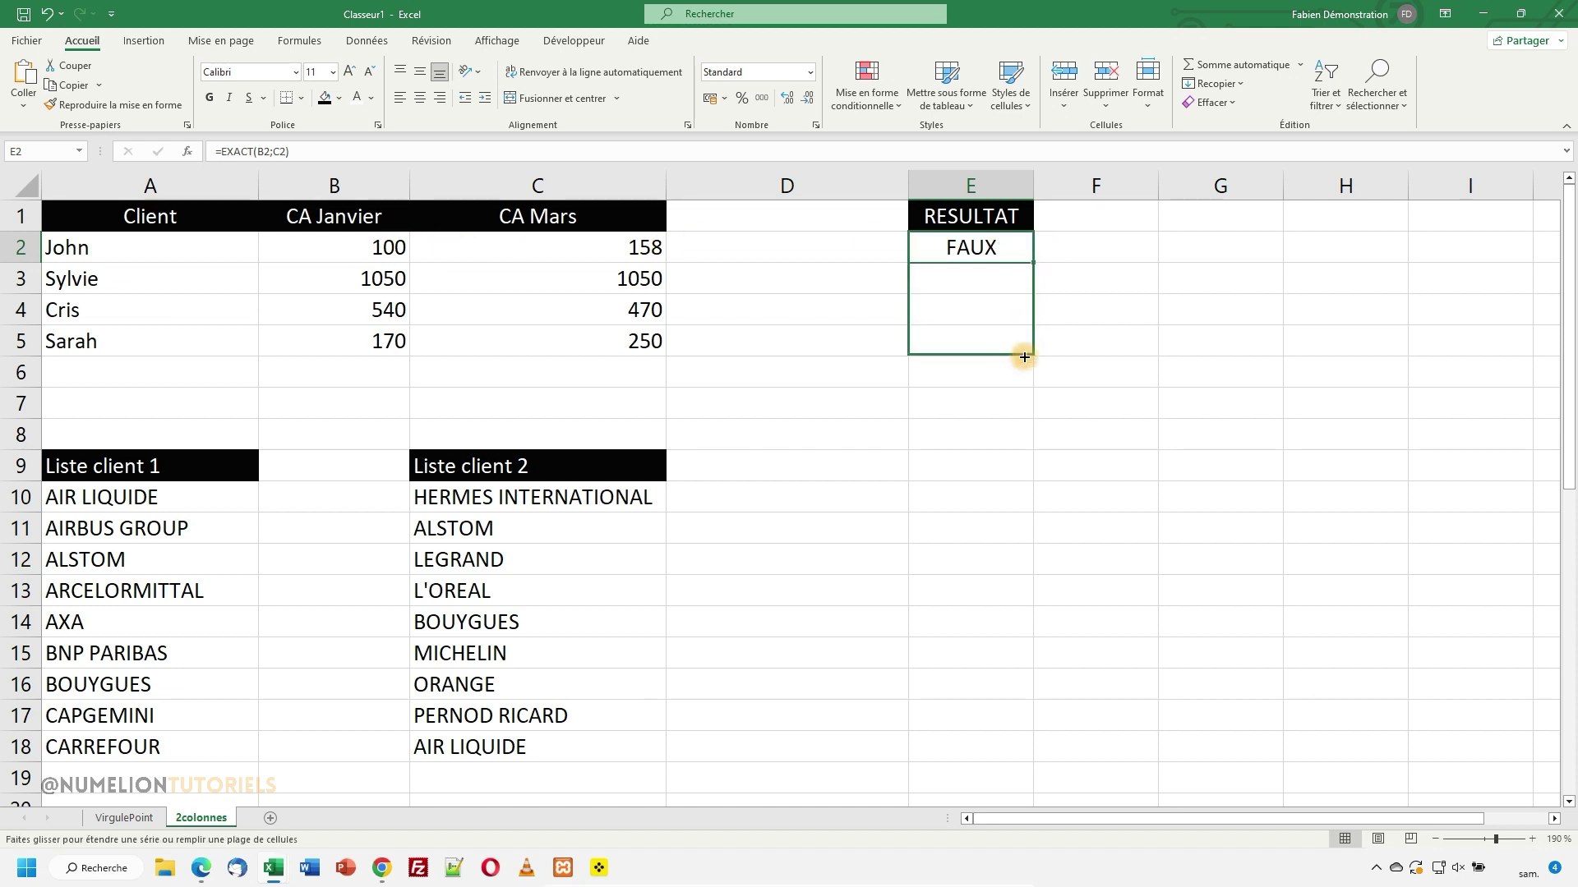
click(1101, 352)
click(935, 278)
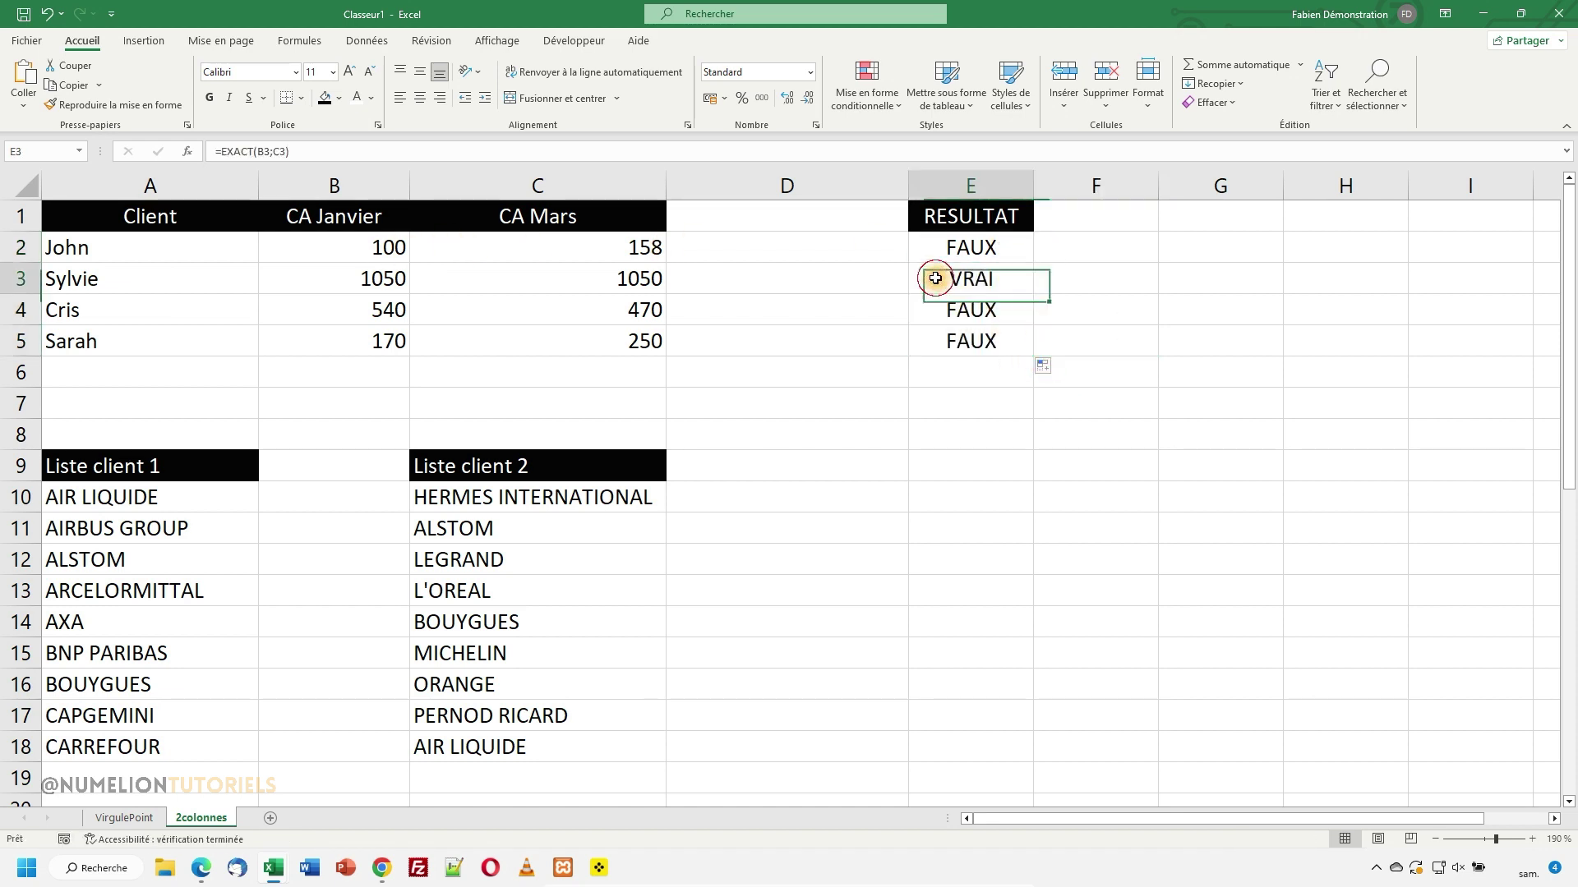
Confirm Sylvie's matching 1050 January and March values, then select E2:E5.
click(103, 281)
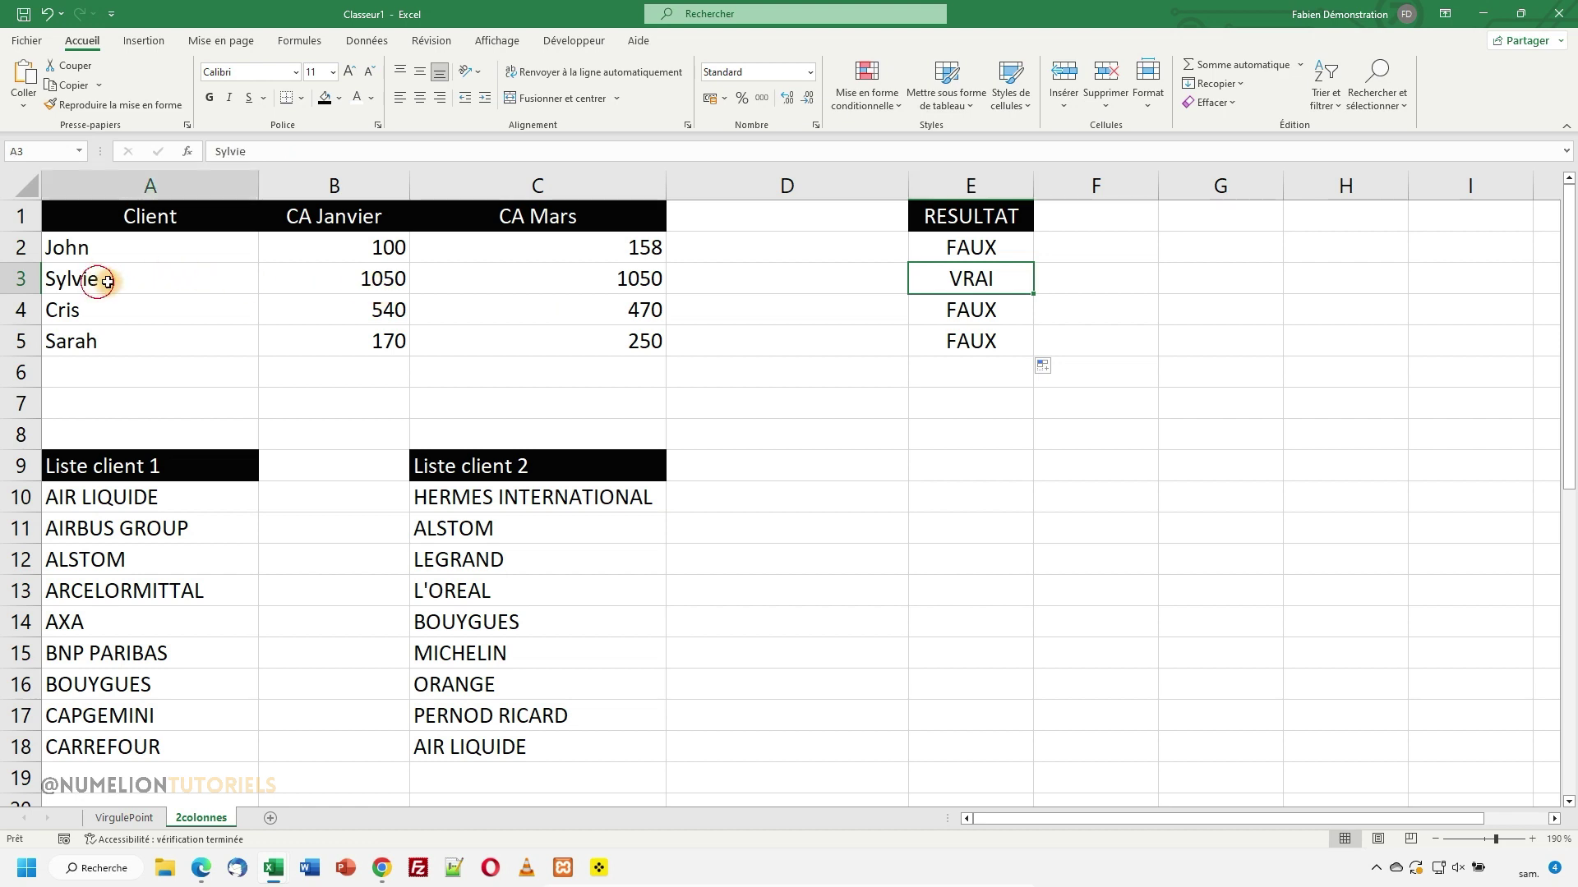
drag(108, 282, 552, 280)
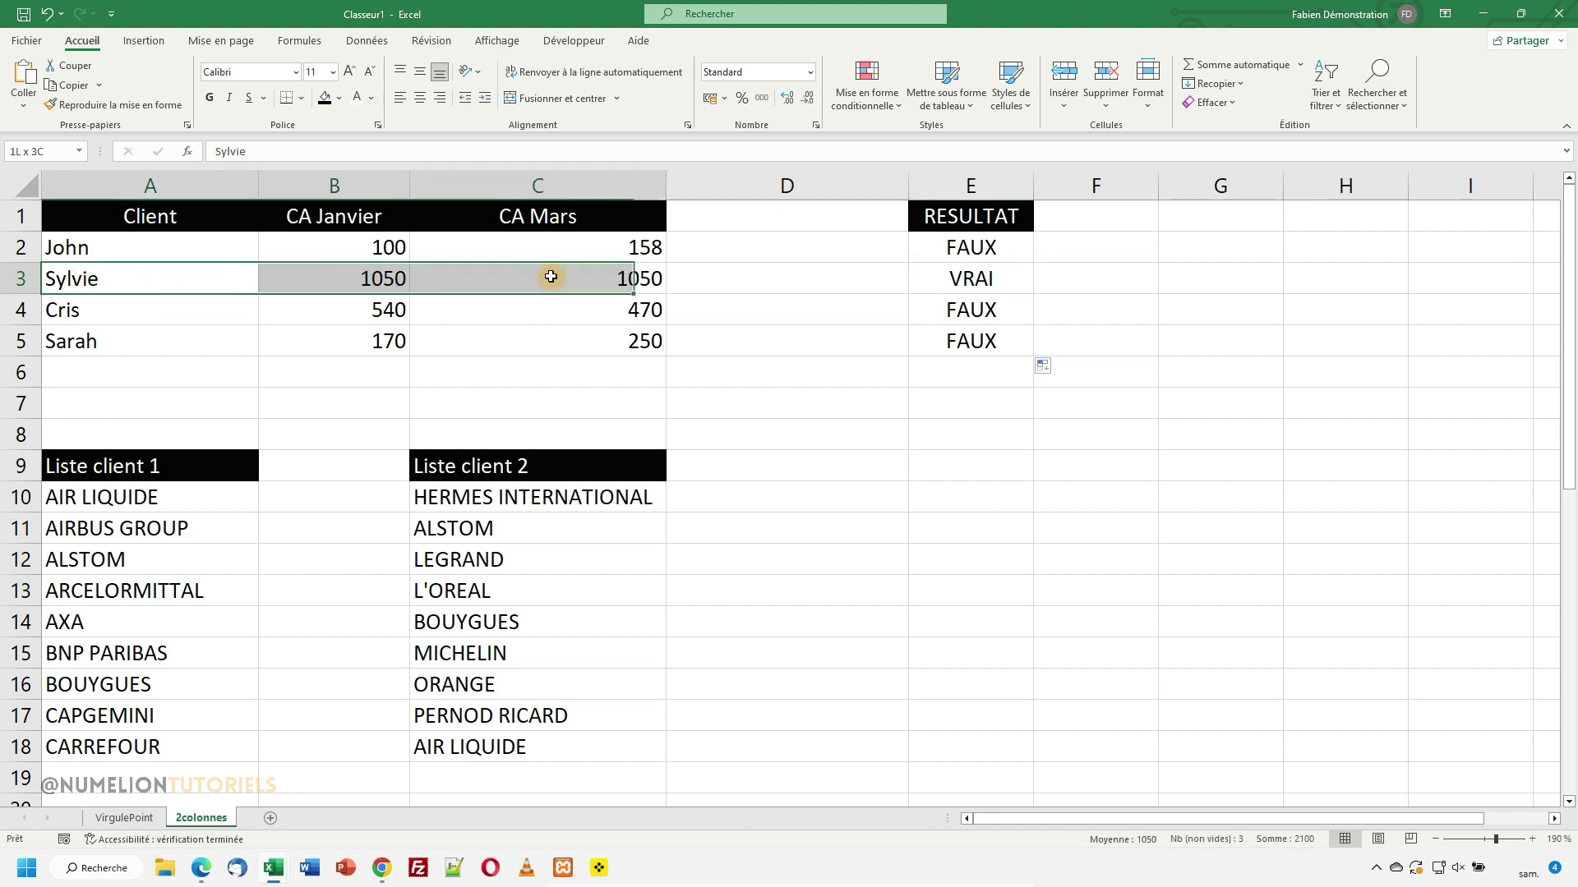
click(305, 291)
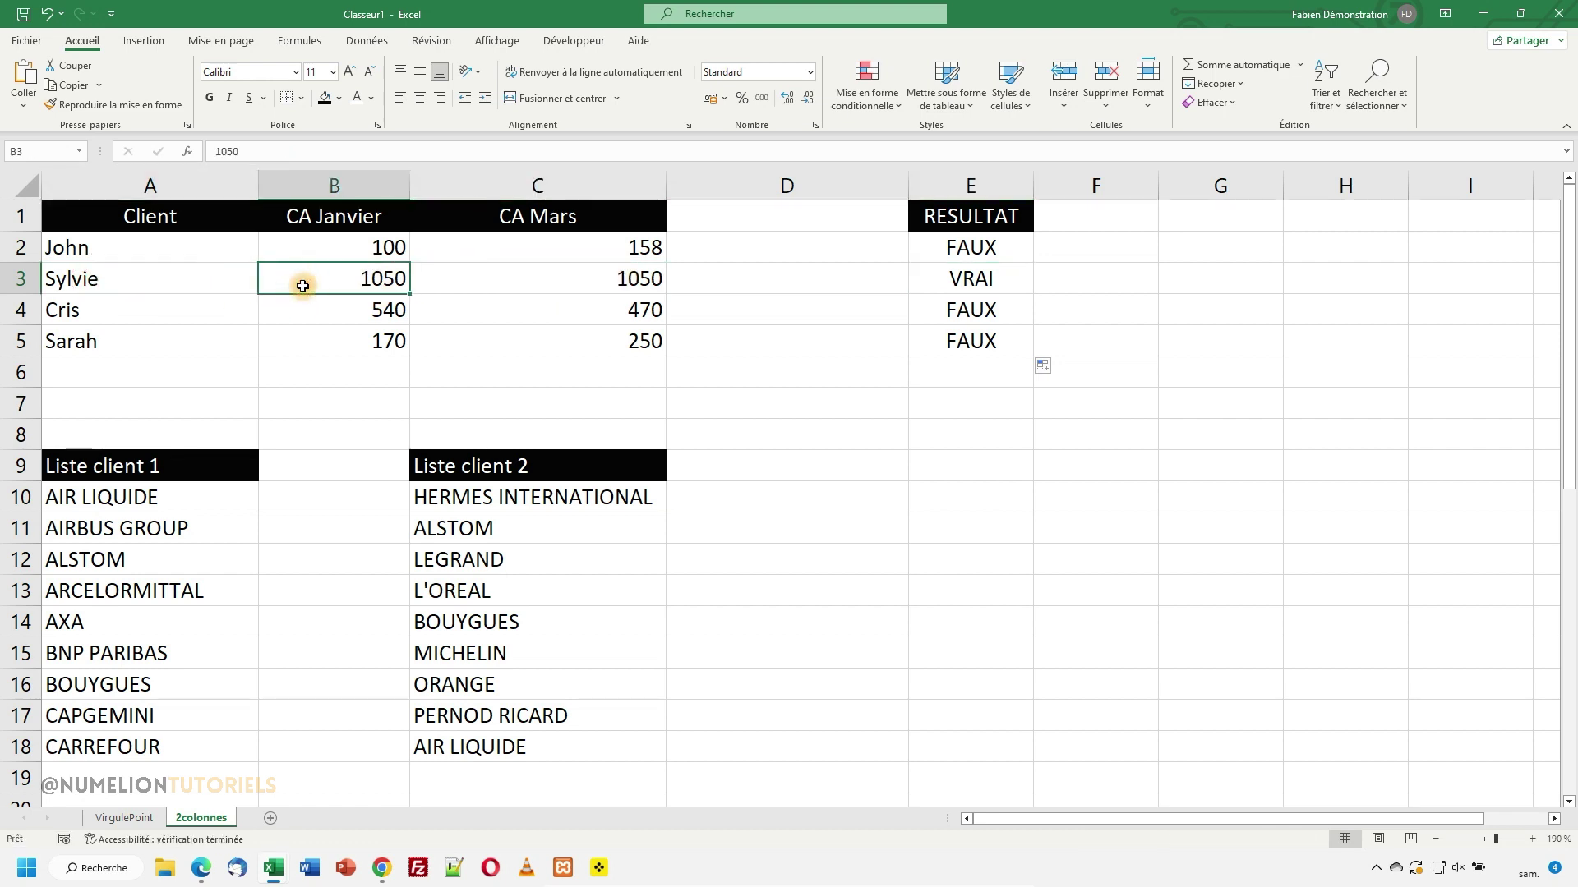
click(478, 279)
mouse_move(974, 246)
mouse_down()
mouse_move(988, 367)
mouse_move(990, 342)
mouse_up()
click(881, 97)
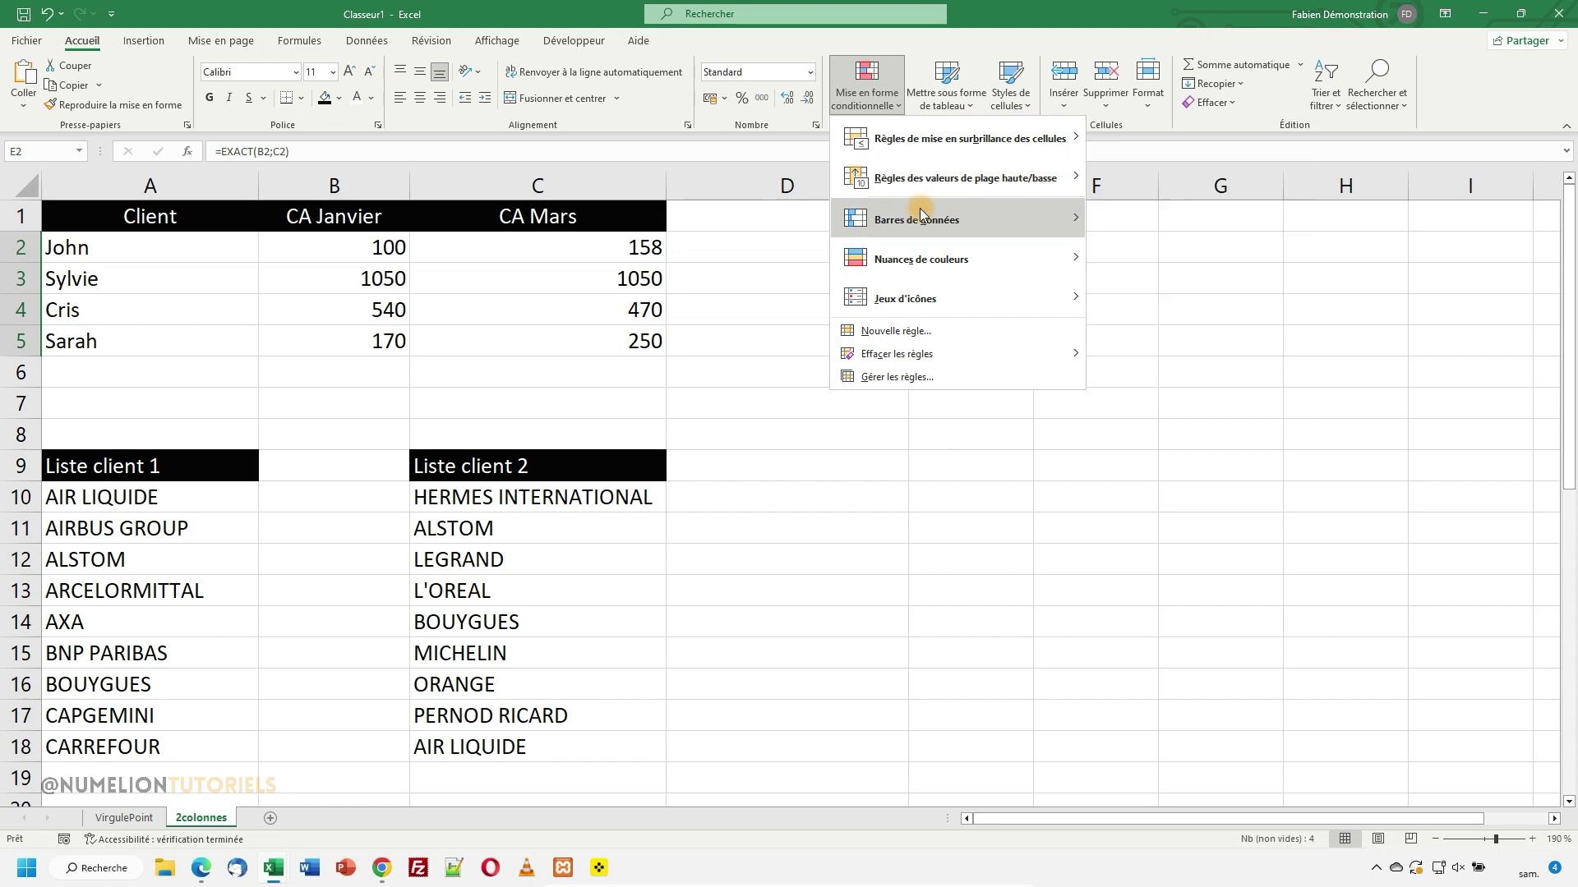
Add a Texte qui contient rule giving FAUX cells a light red fill with dark red text.
click(1167, 297)
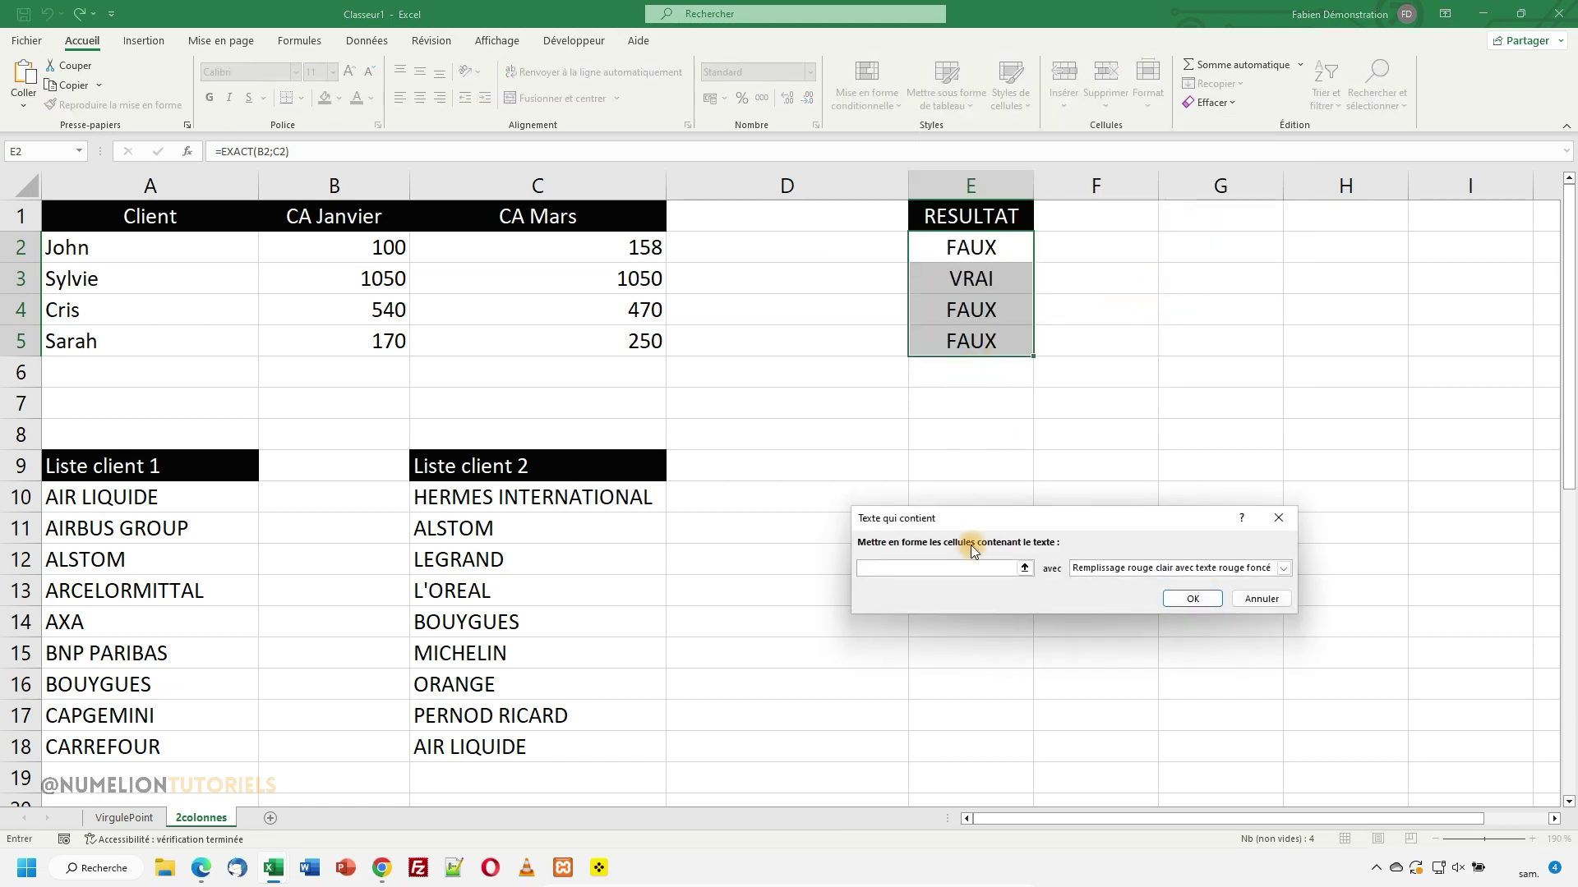
text(FAUX)
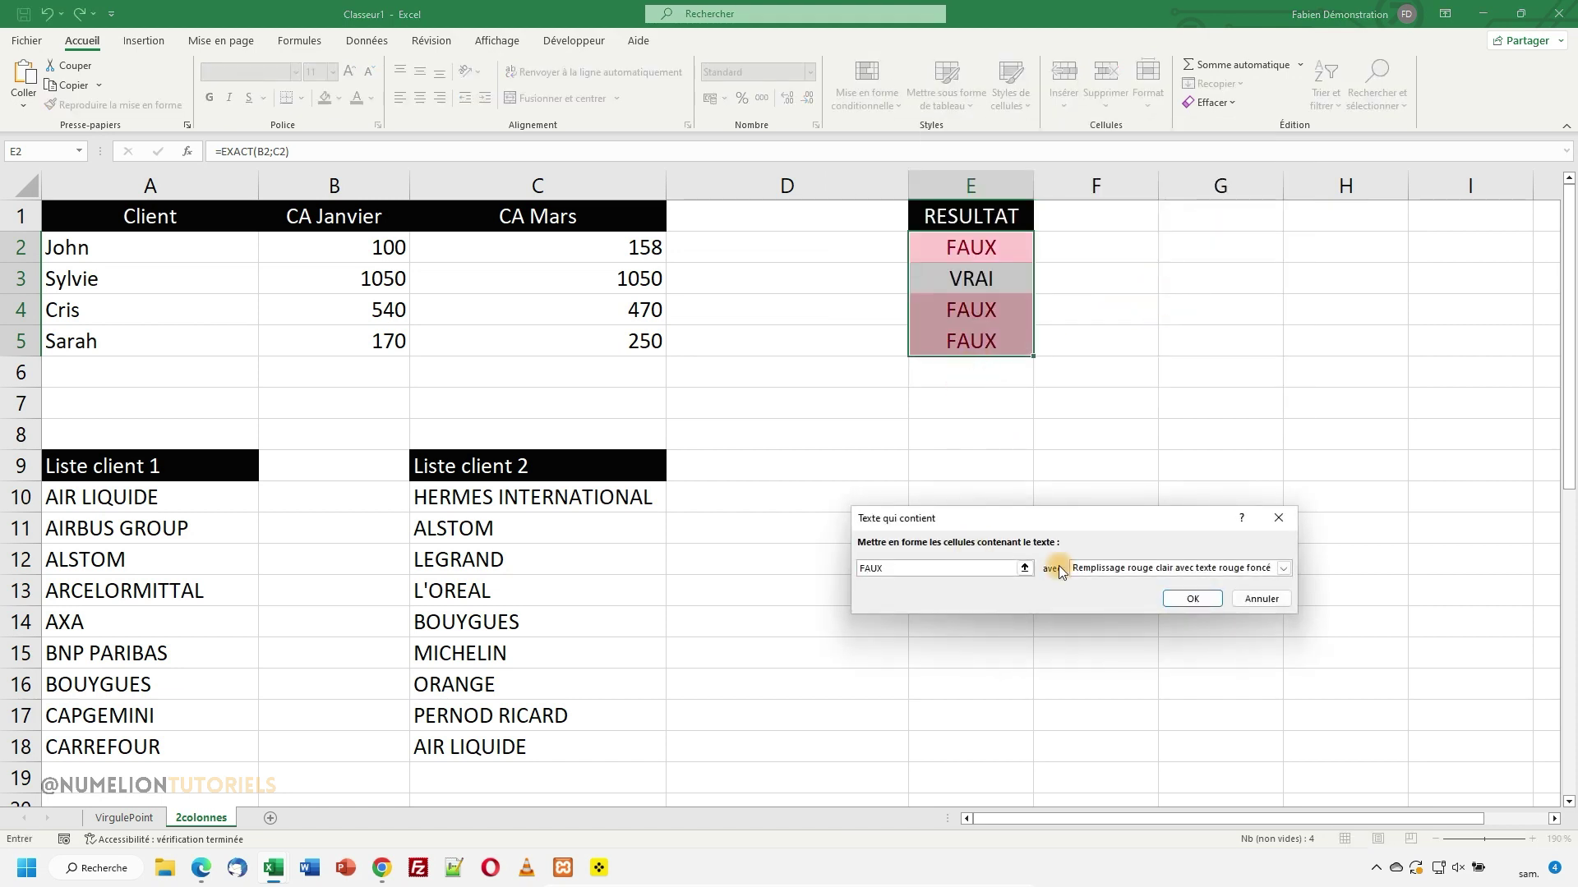
click(1187, 602)
click(865, 86)
mouse_move(969, 138)
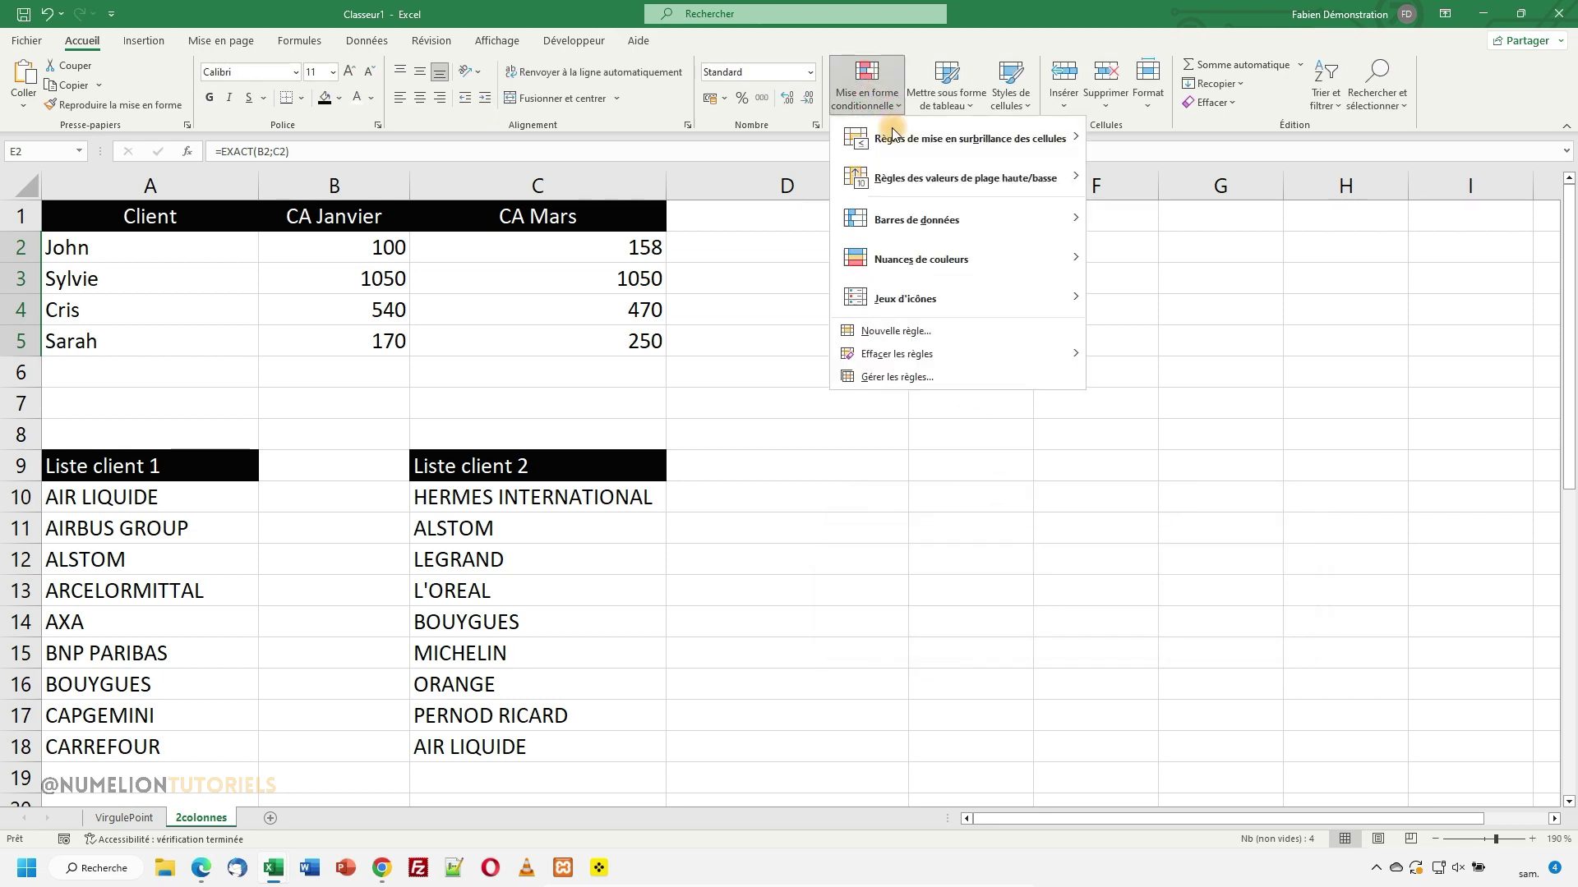
Add a second Texte qui contient rule giving VRAI a green fill with dark green text.
click(1159, 295)
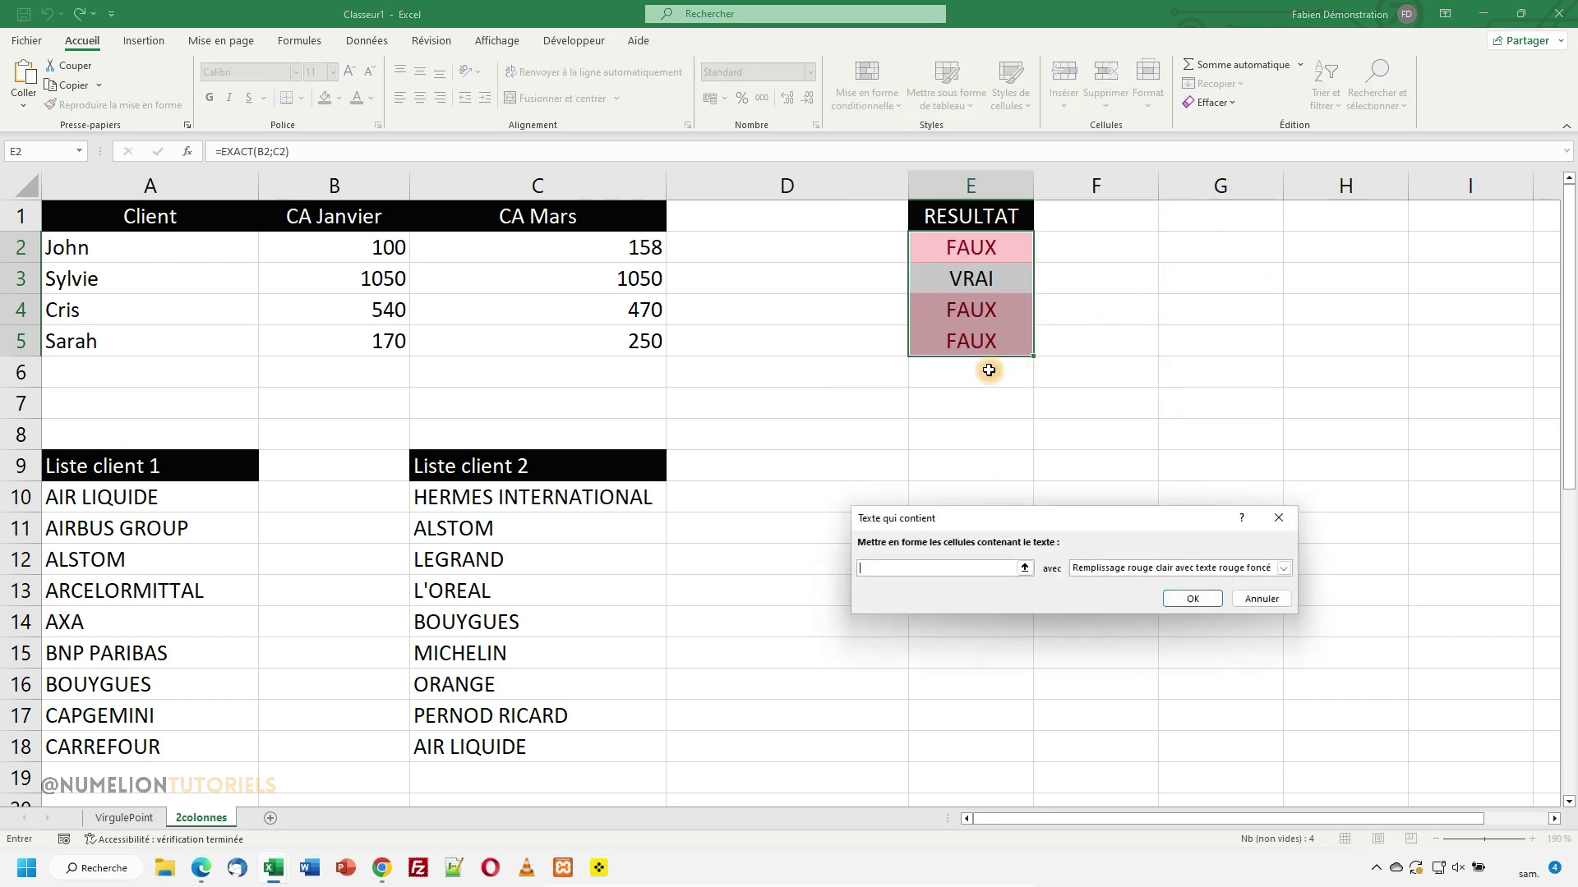
text(VRAI)
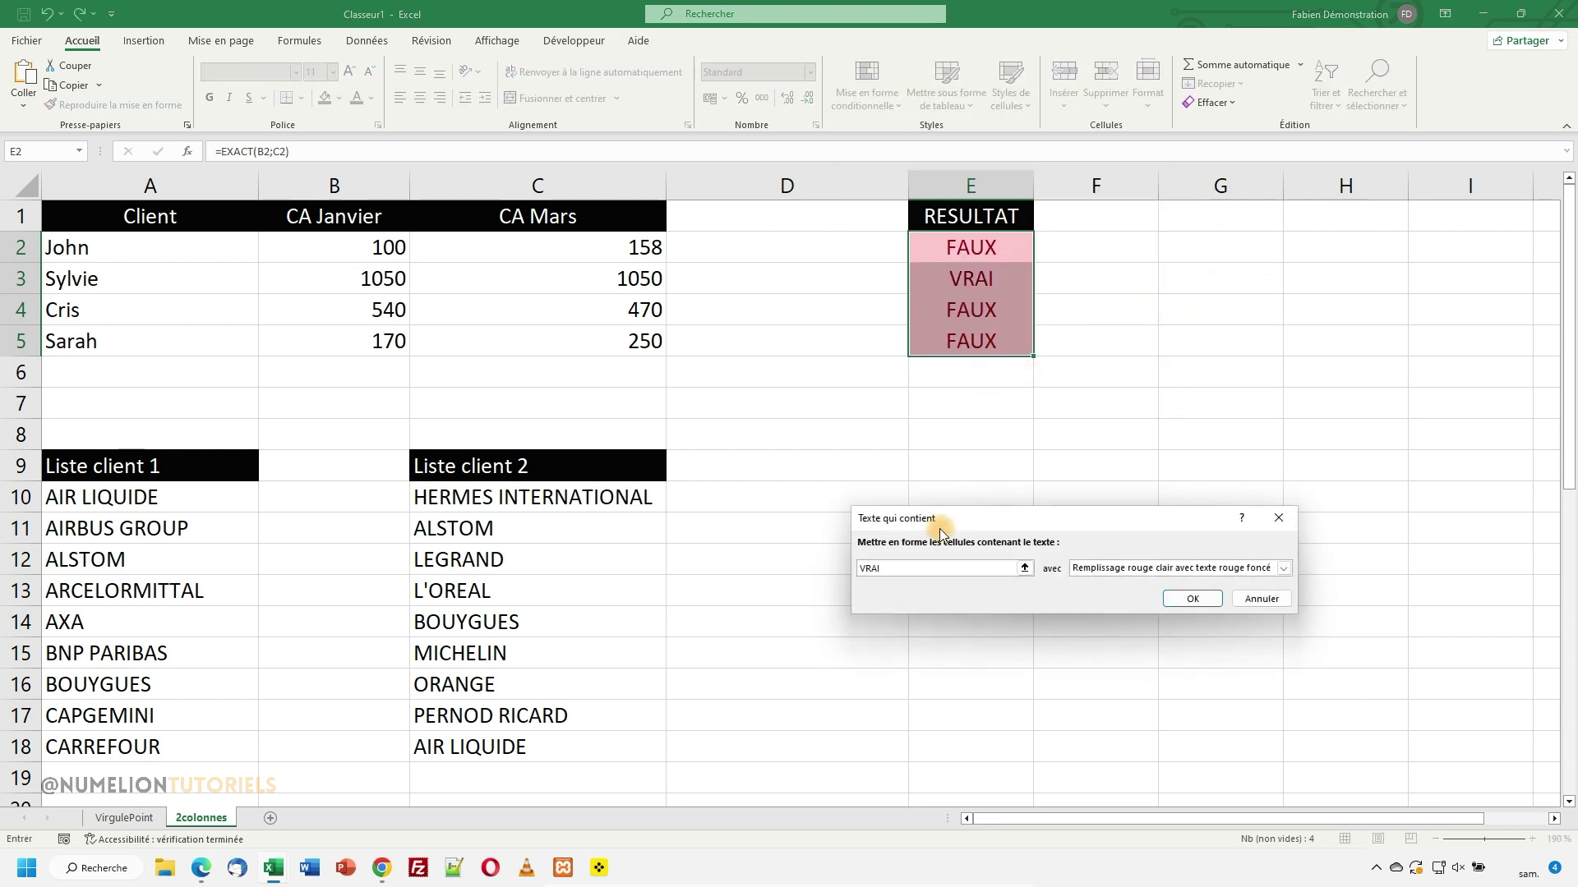
click(1113, 574)
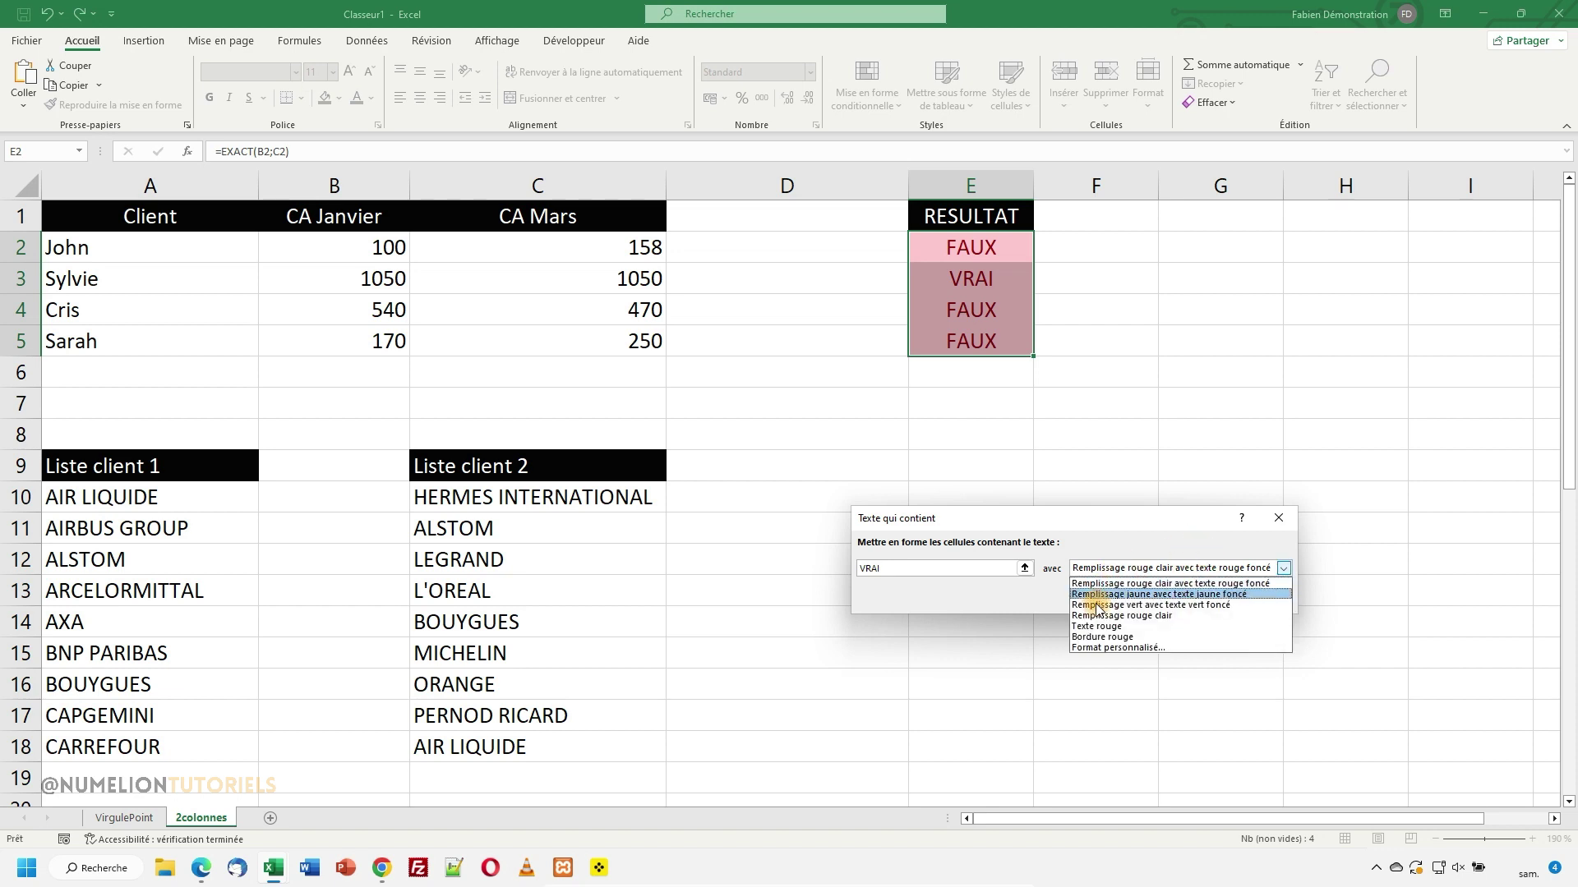
click(1105, 603)
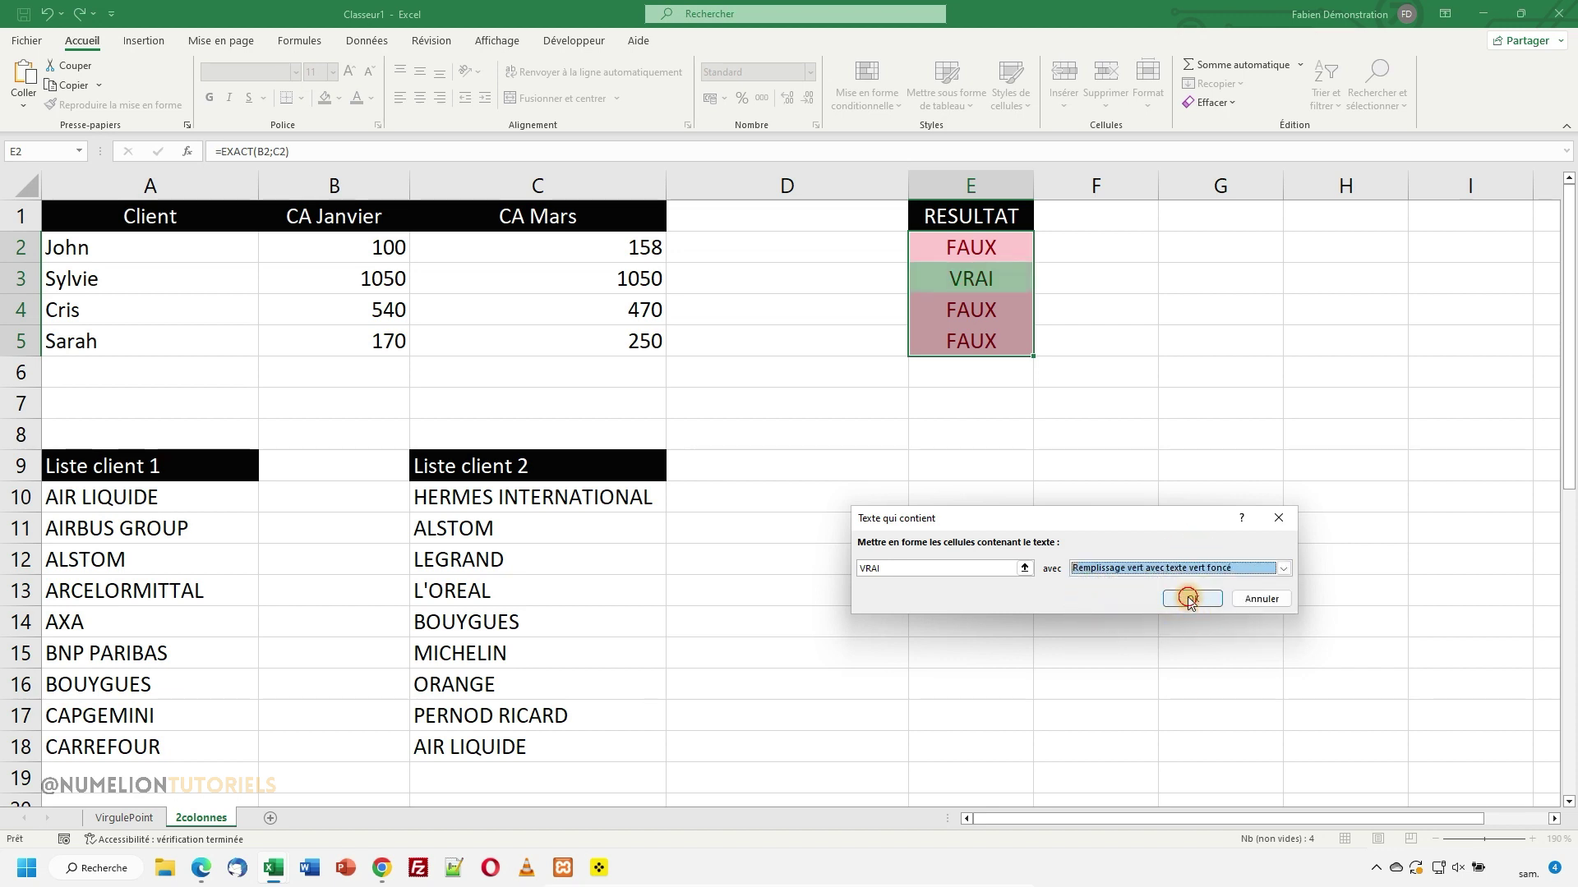
click(1189, 600)
click(982, 583)
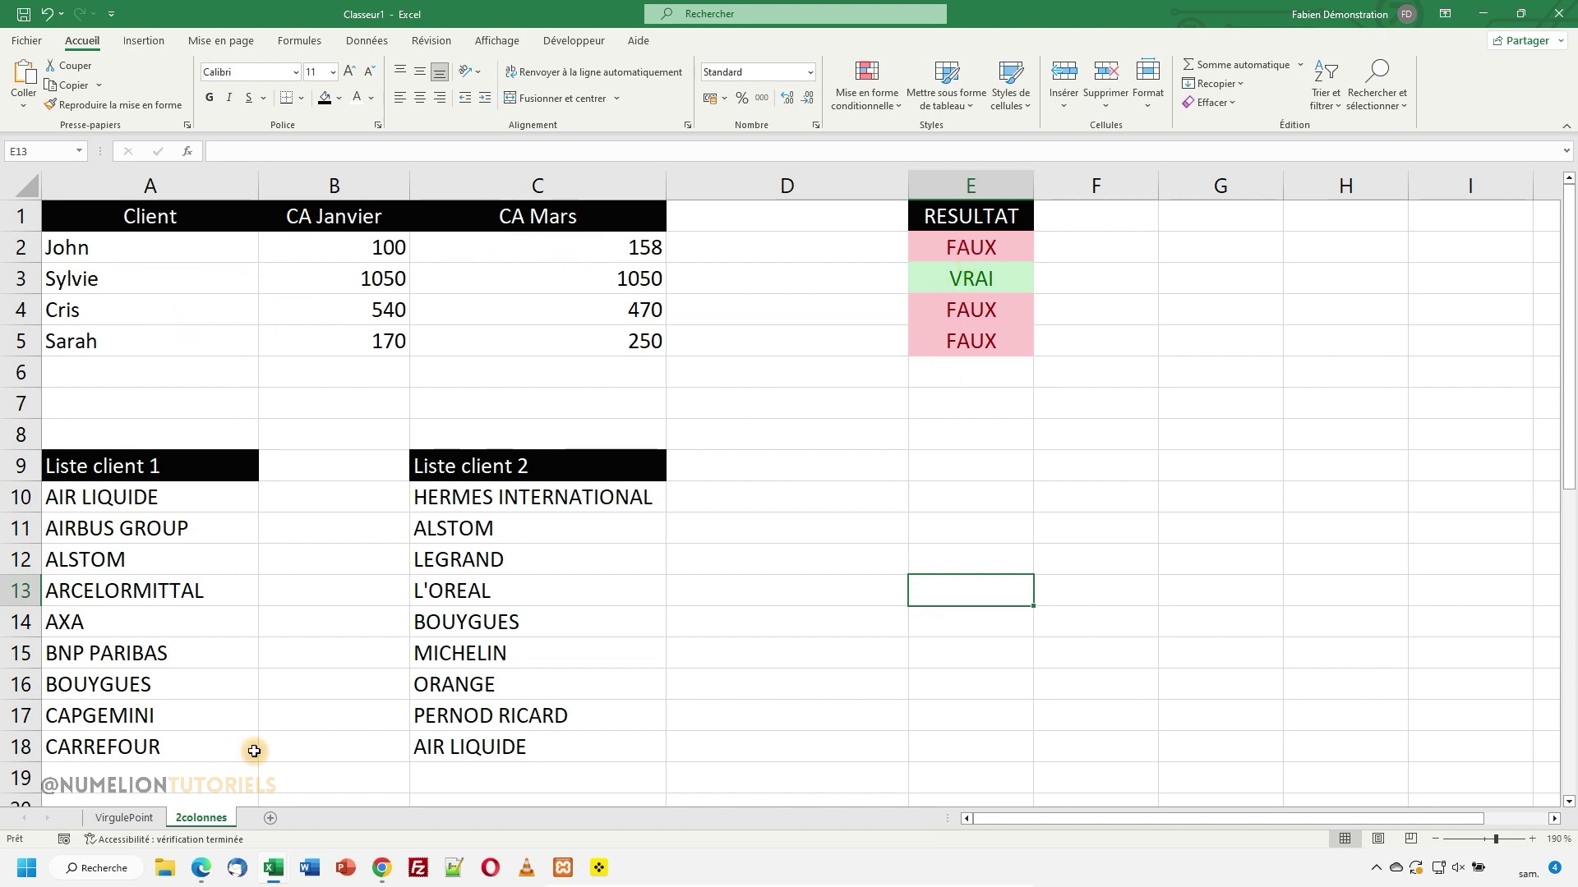
click(969, 249)
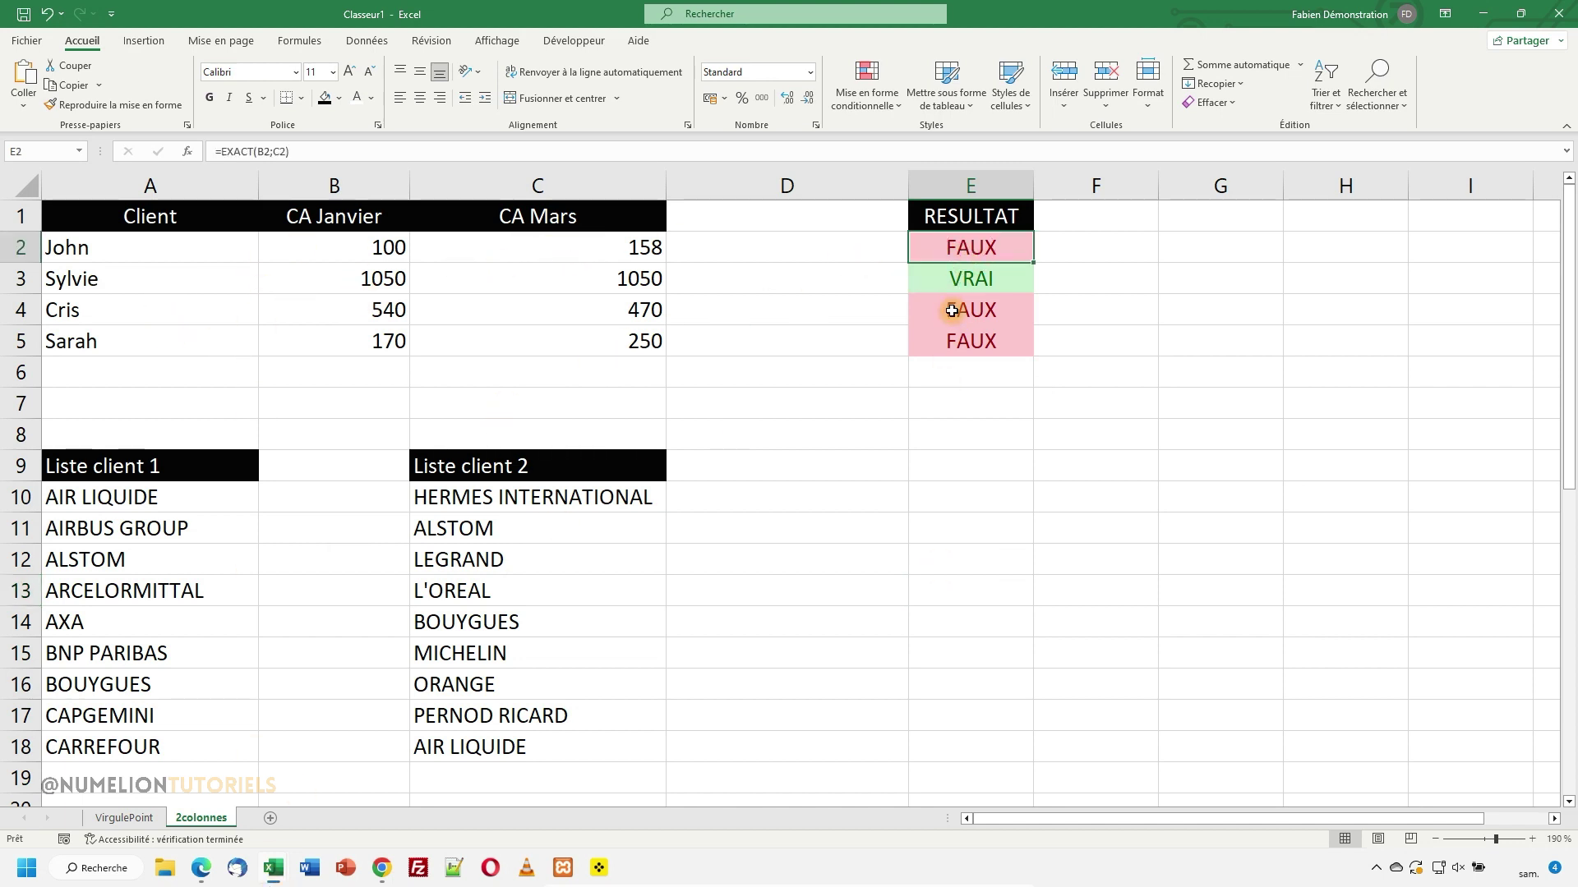
Check the green VRAI and red FAUX results in E2:E5, then try selecting the two client lists.
click(971, 320)
click(975, 280)
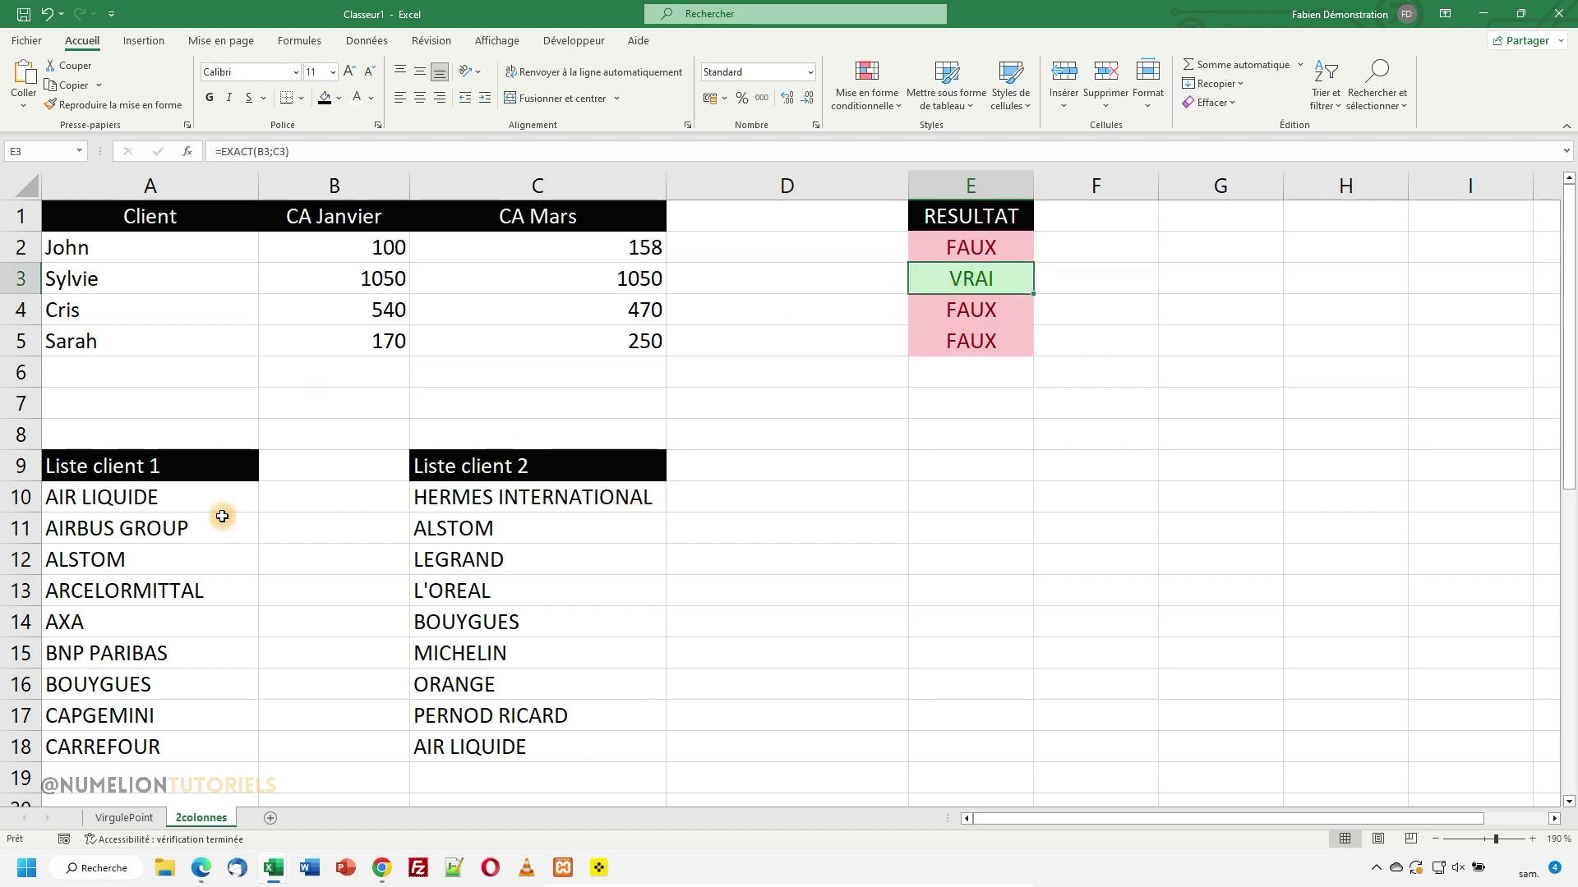
drag(106, 465, 536, 748)
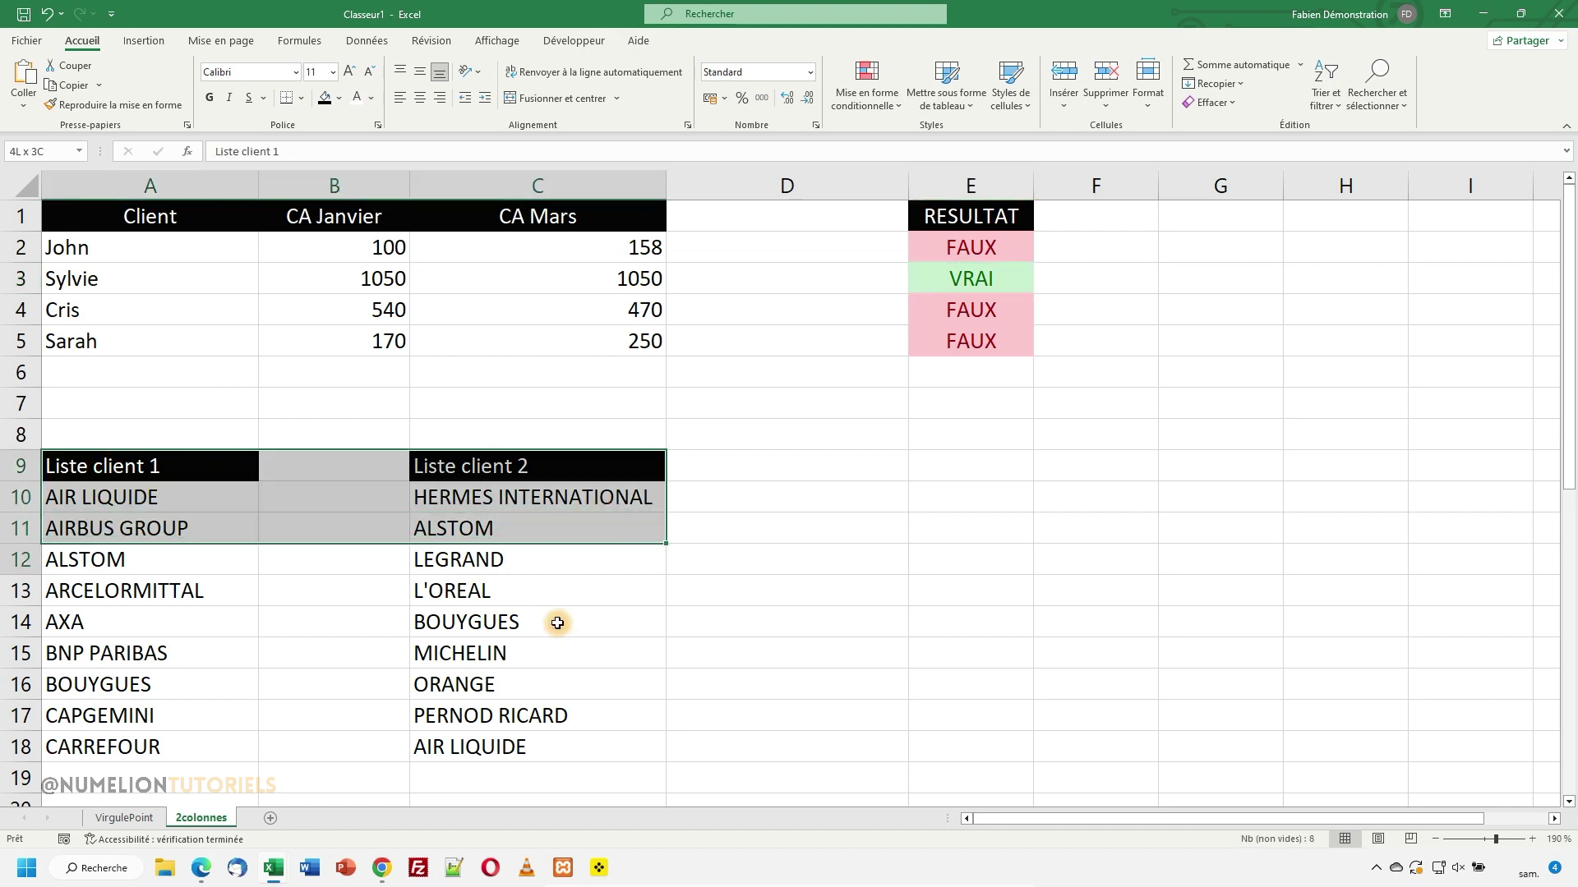
click(159, 649)
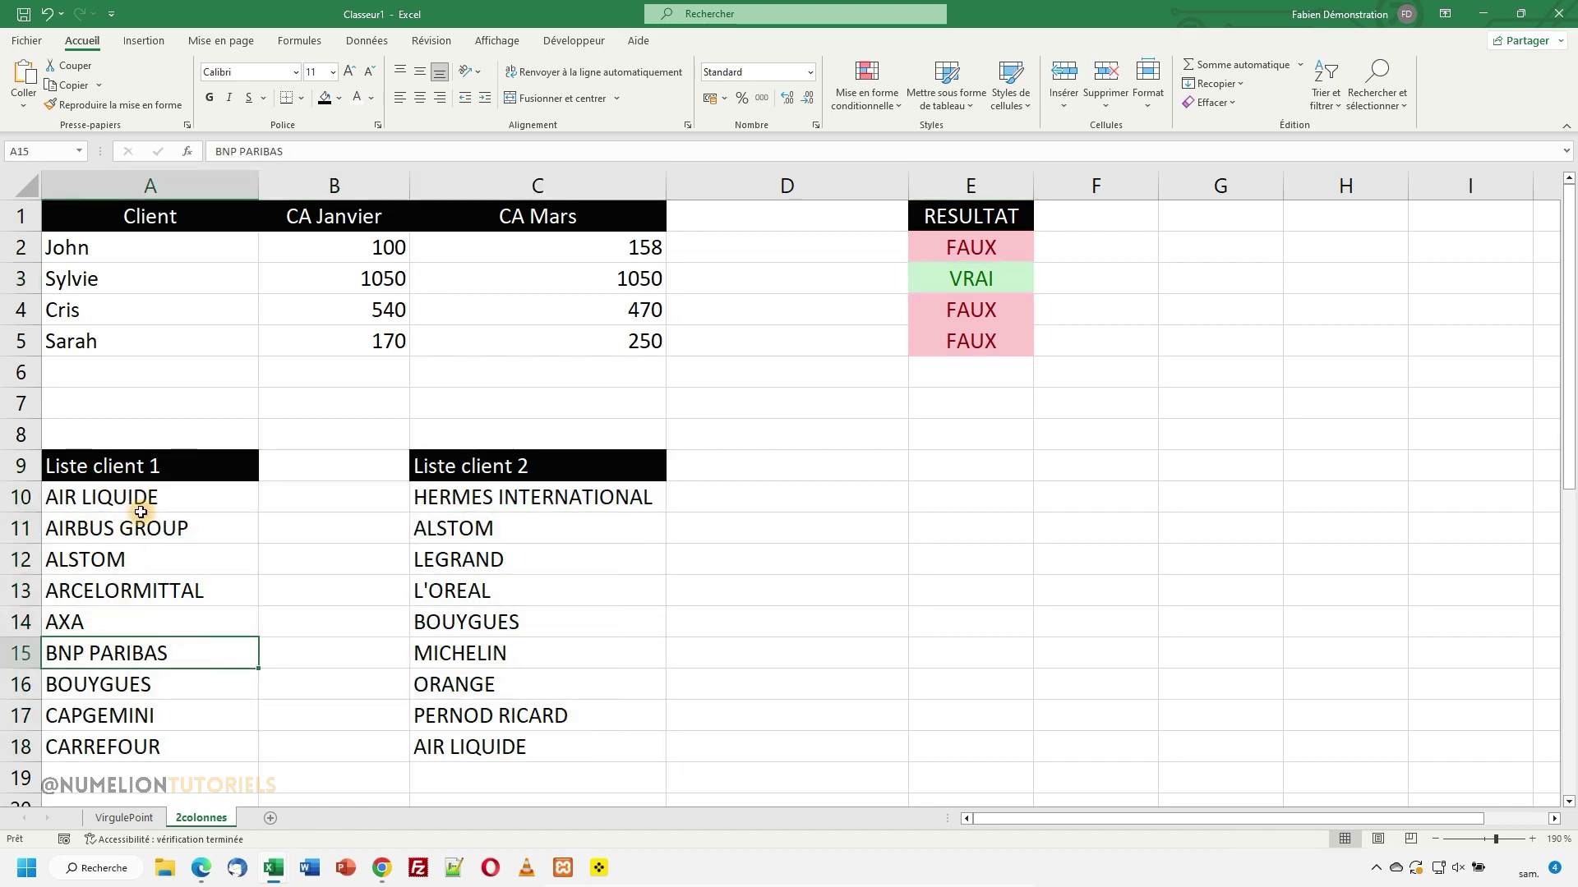
click(106, 497)
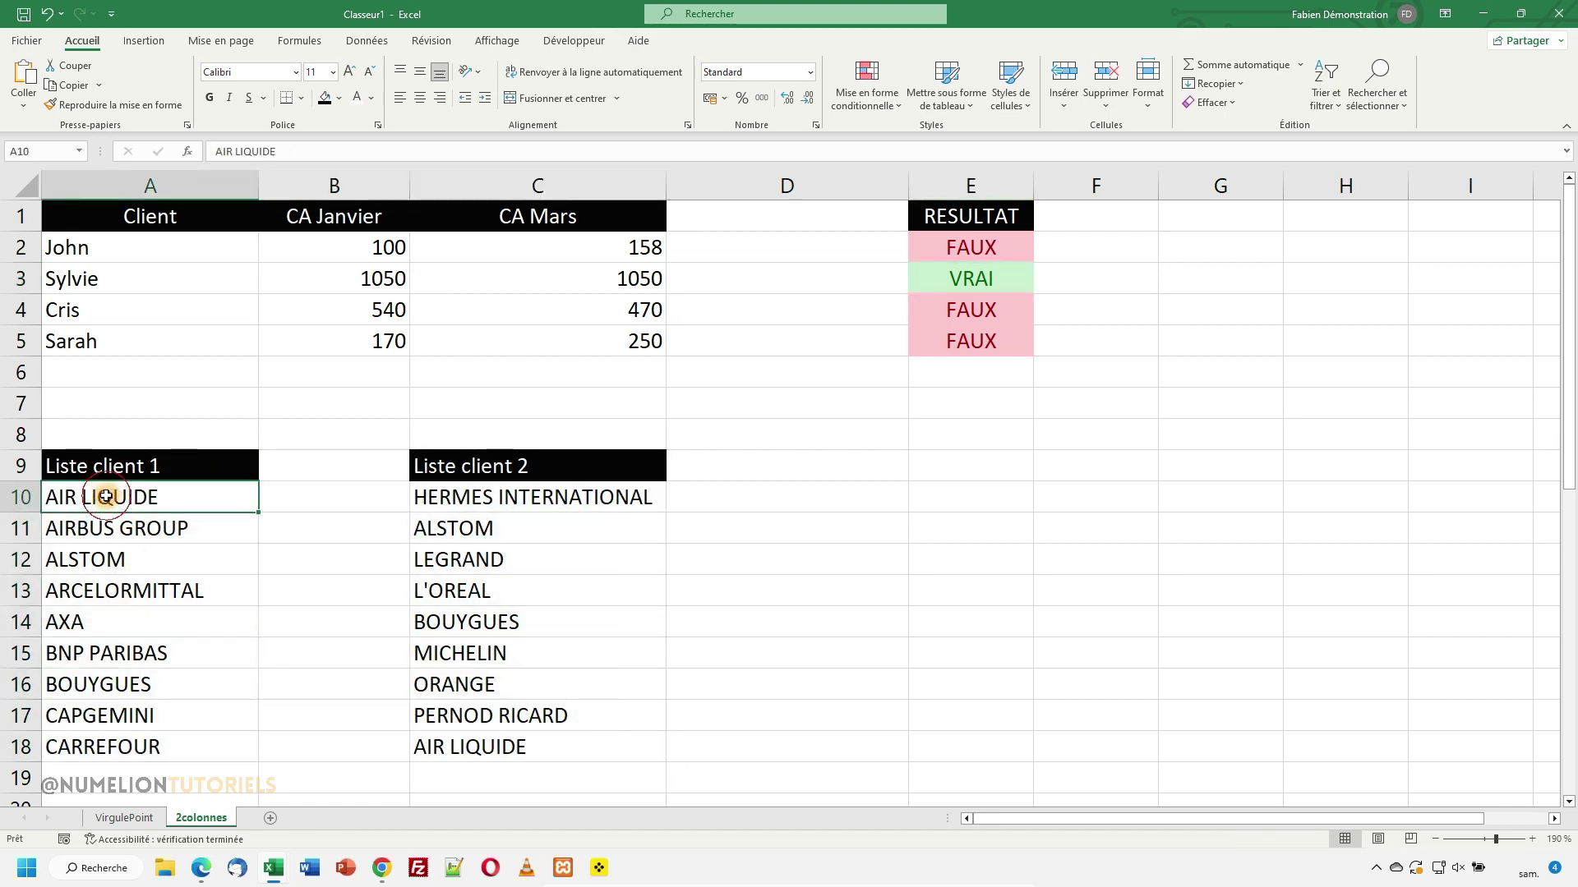
click(539, 566)
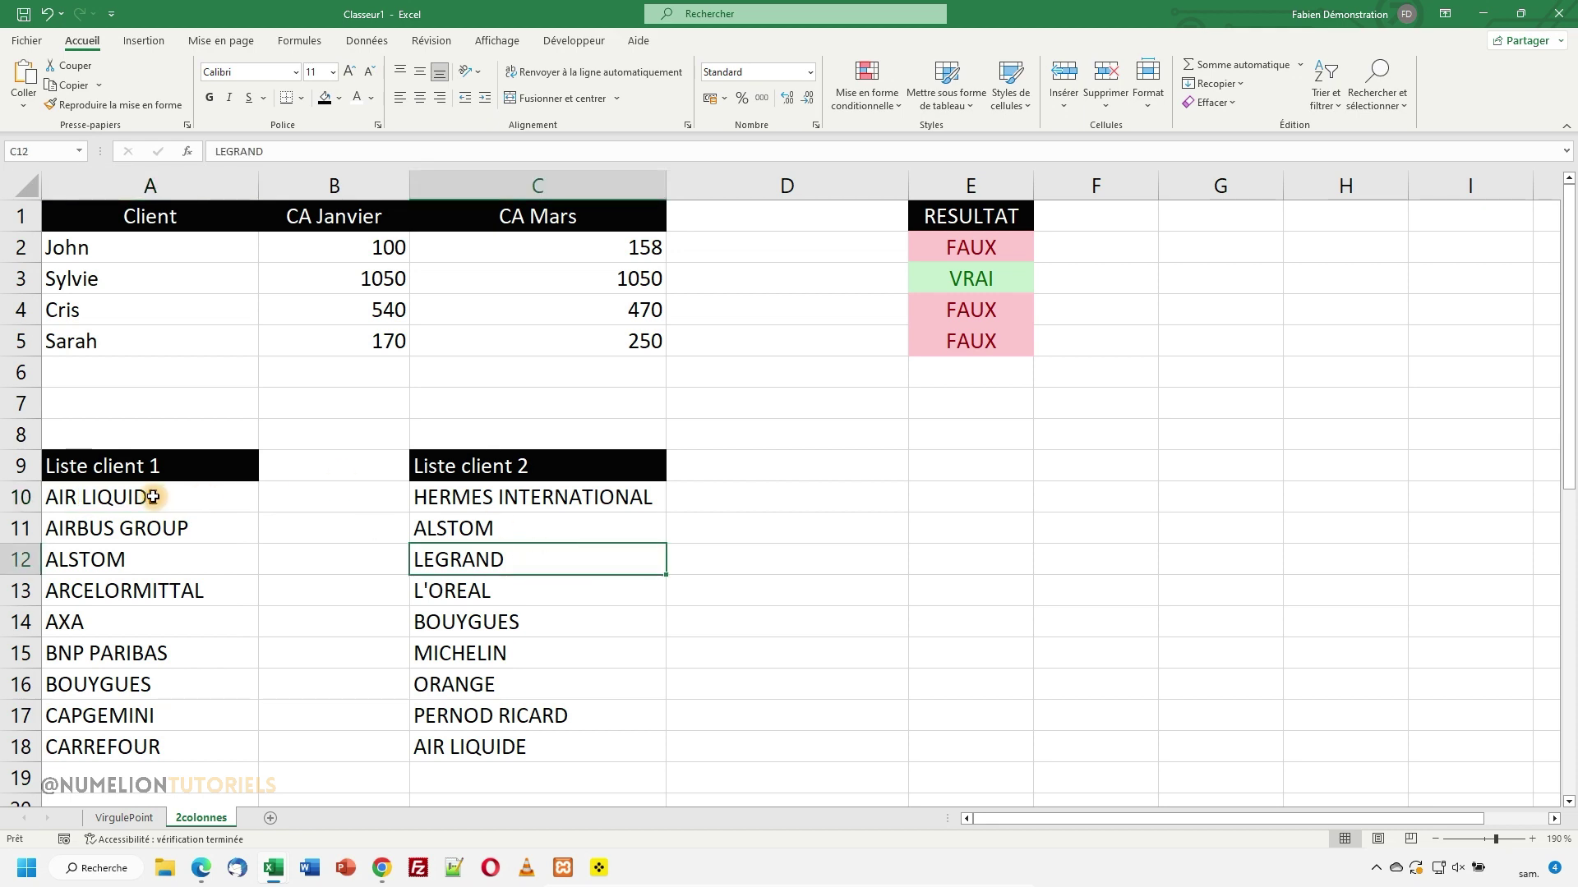
drag(153, 497, 467, 501)
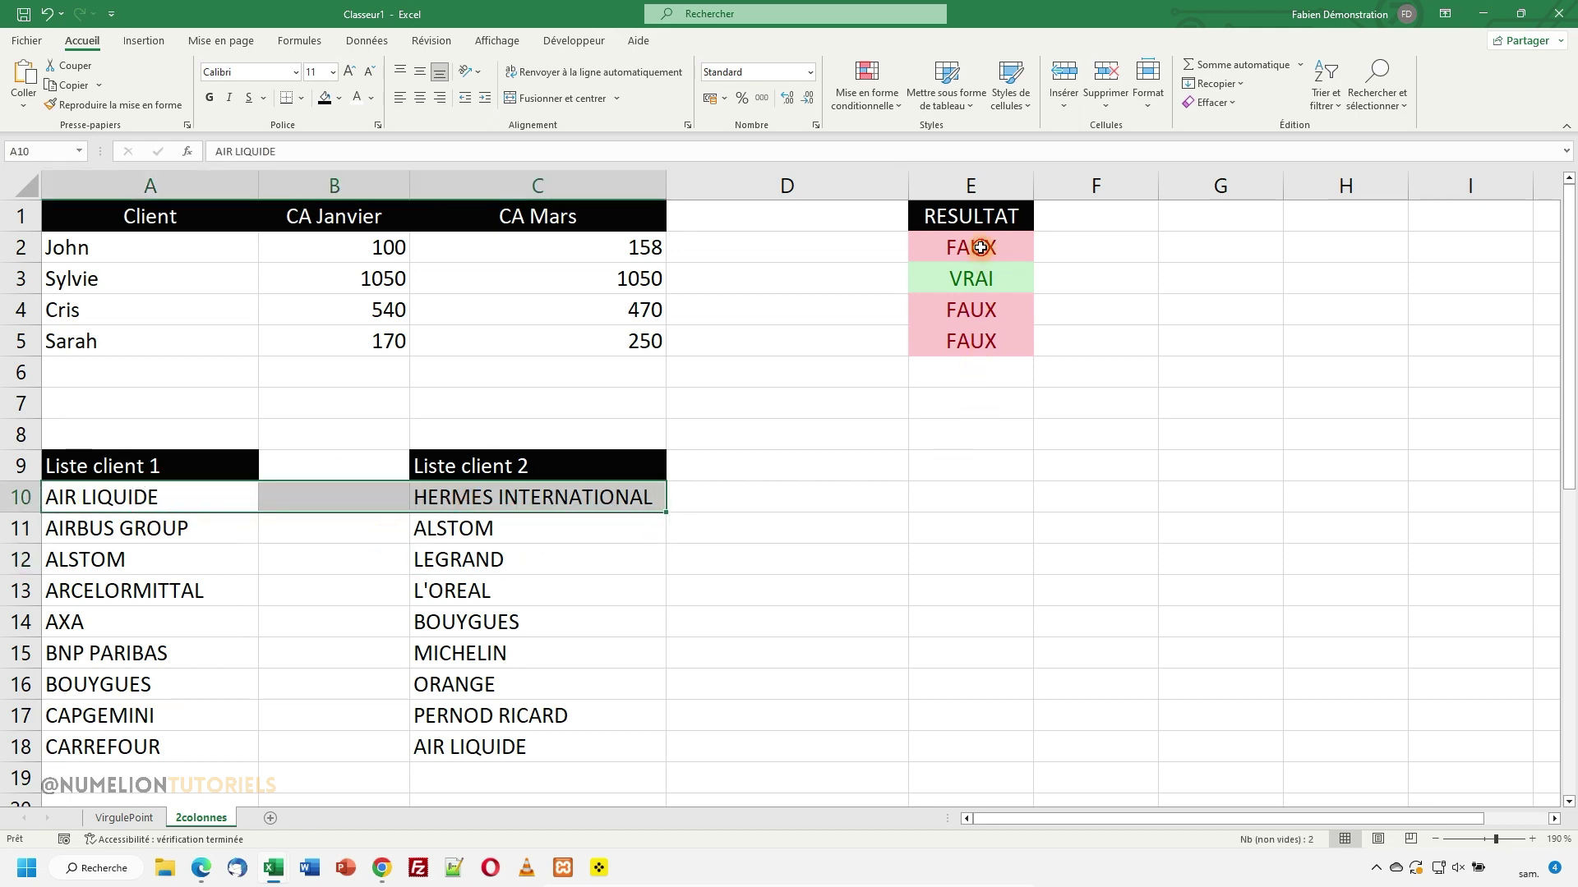
drag(972, 246, 972, 341)
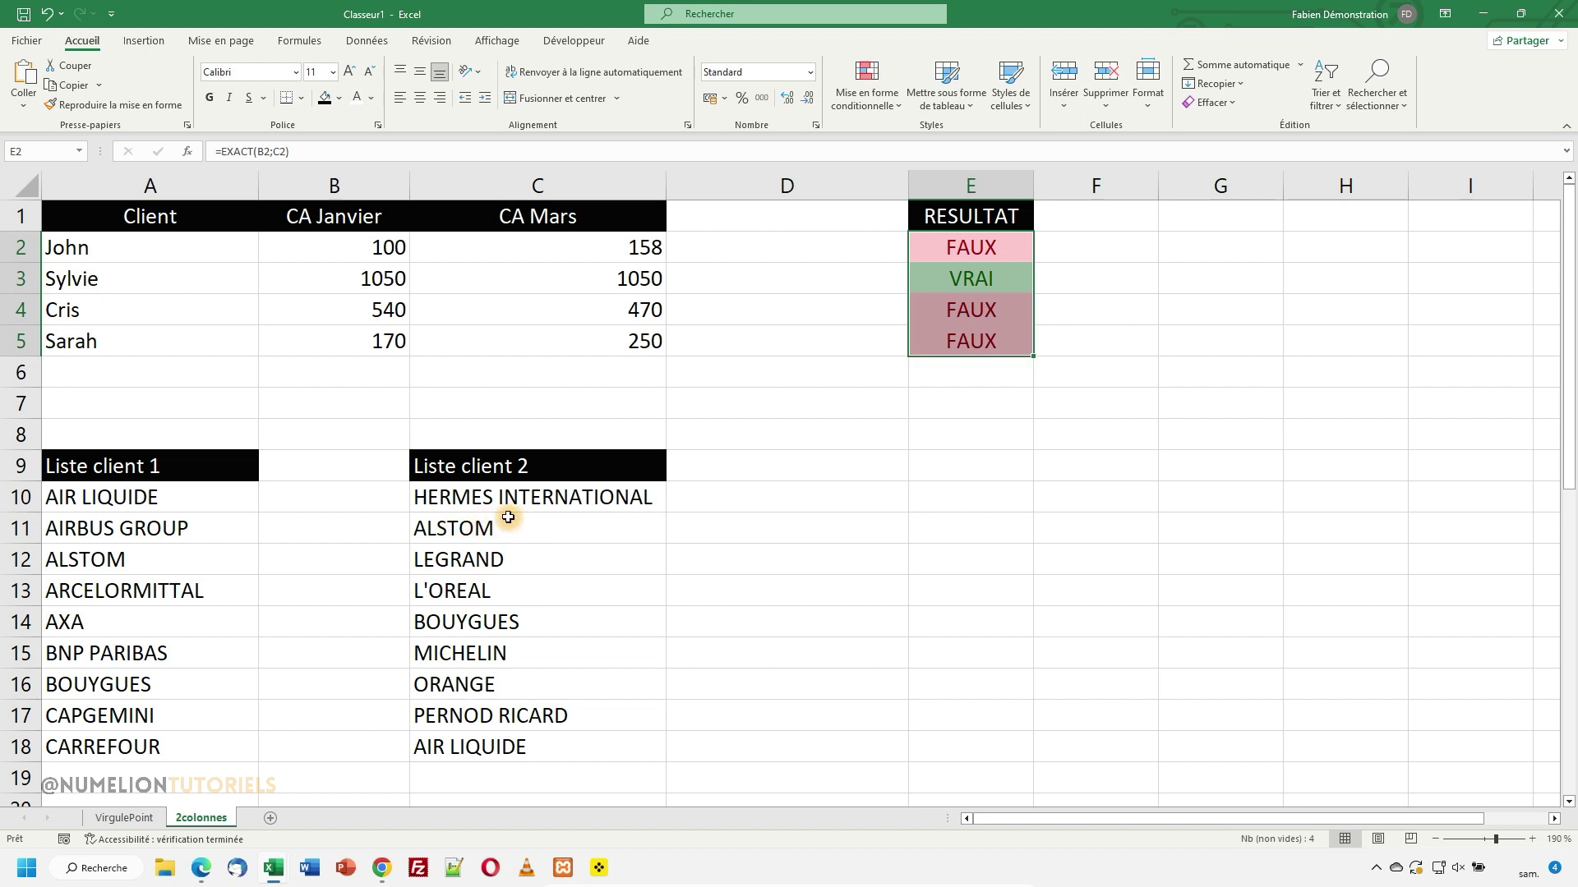
click(130, 497)
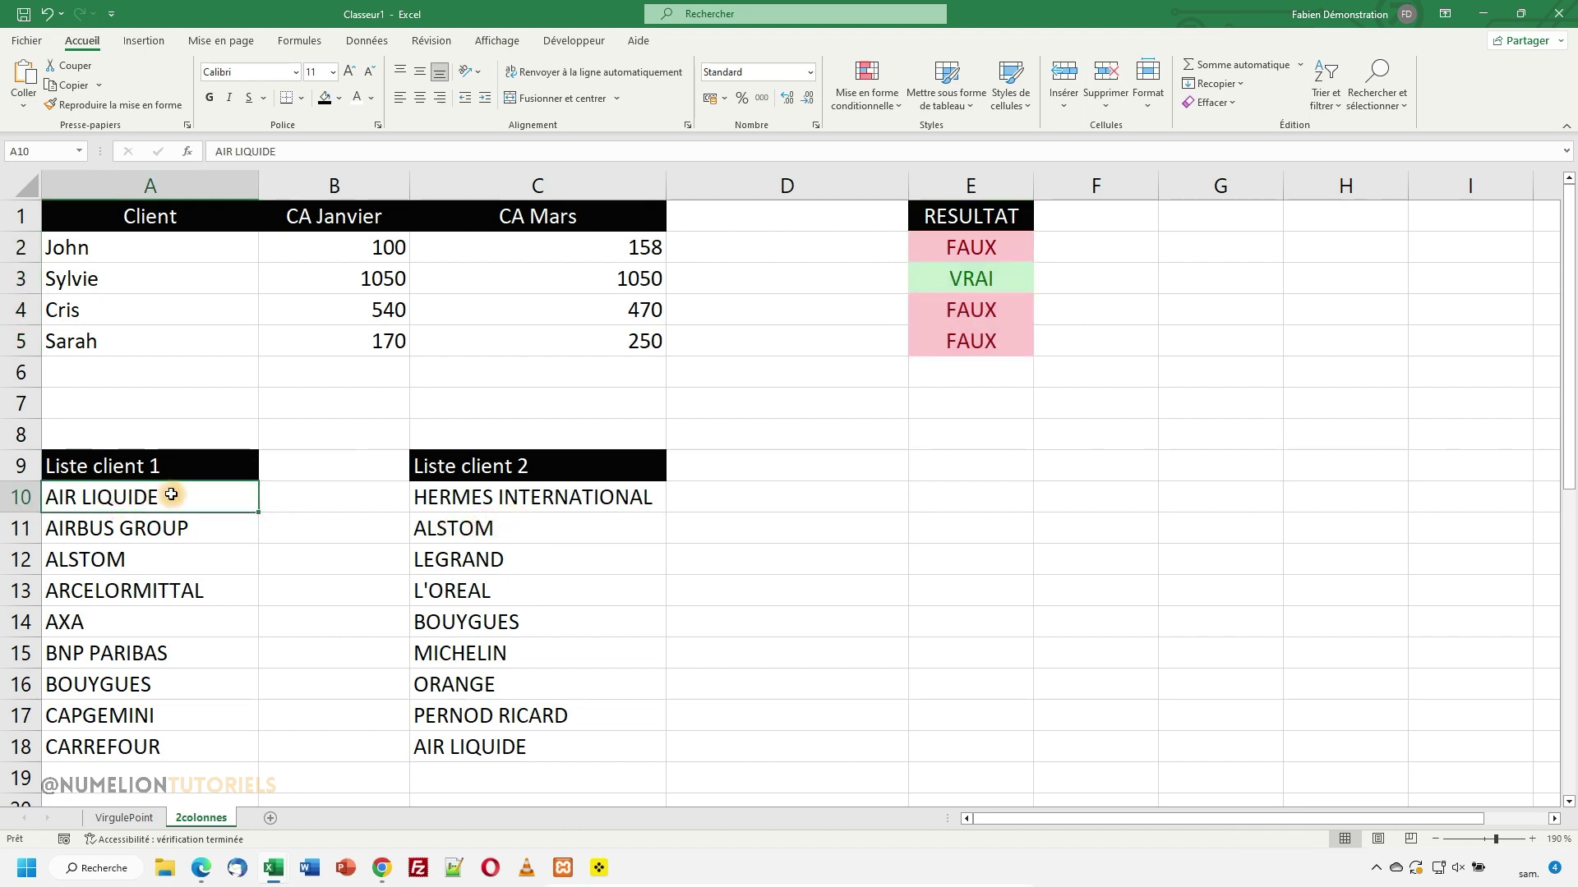
shift+click(474, 507)
shift+click(261, 503)
Apply a Valeurs en double highlight to both client lists A10:C18, previewing shared names in red.
drag(142, 494, 518, 744)
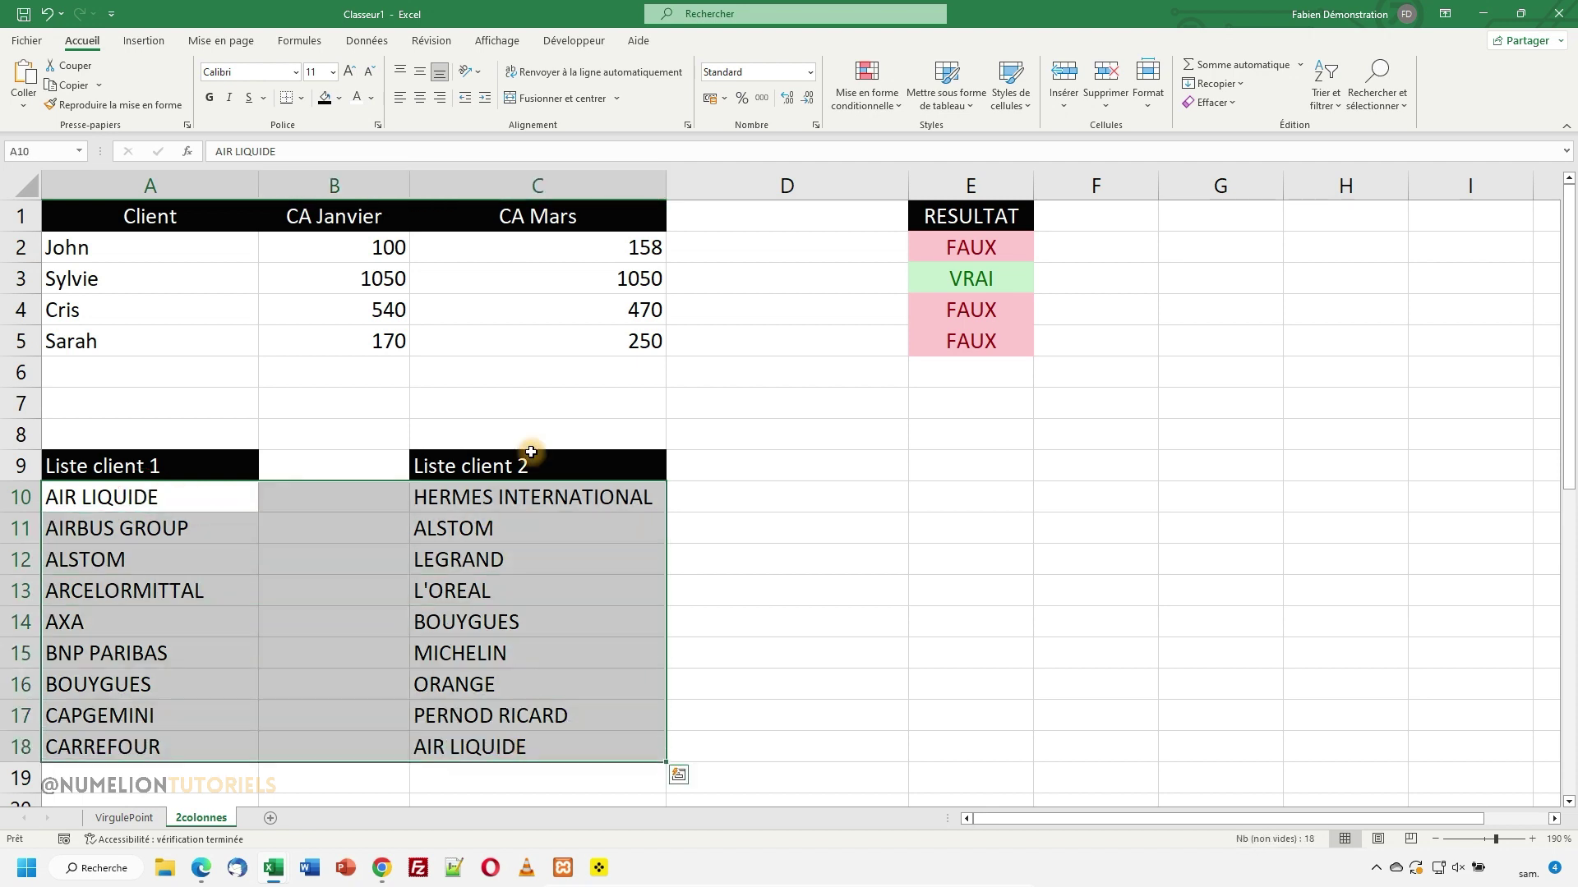
click(866, 86)
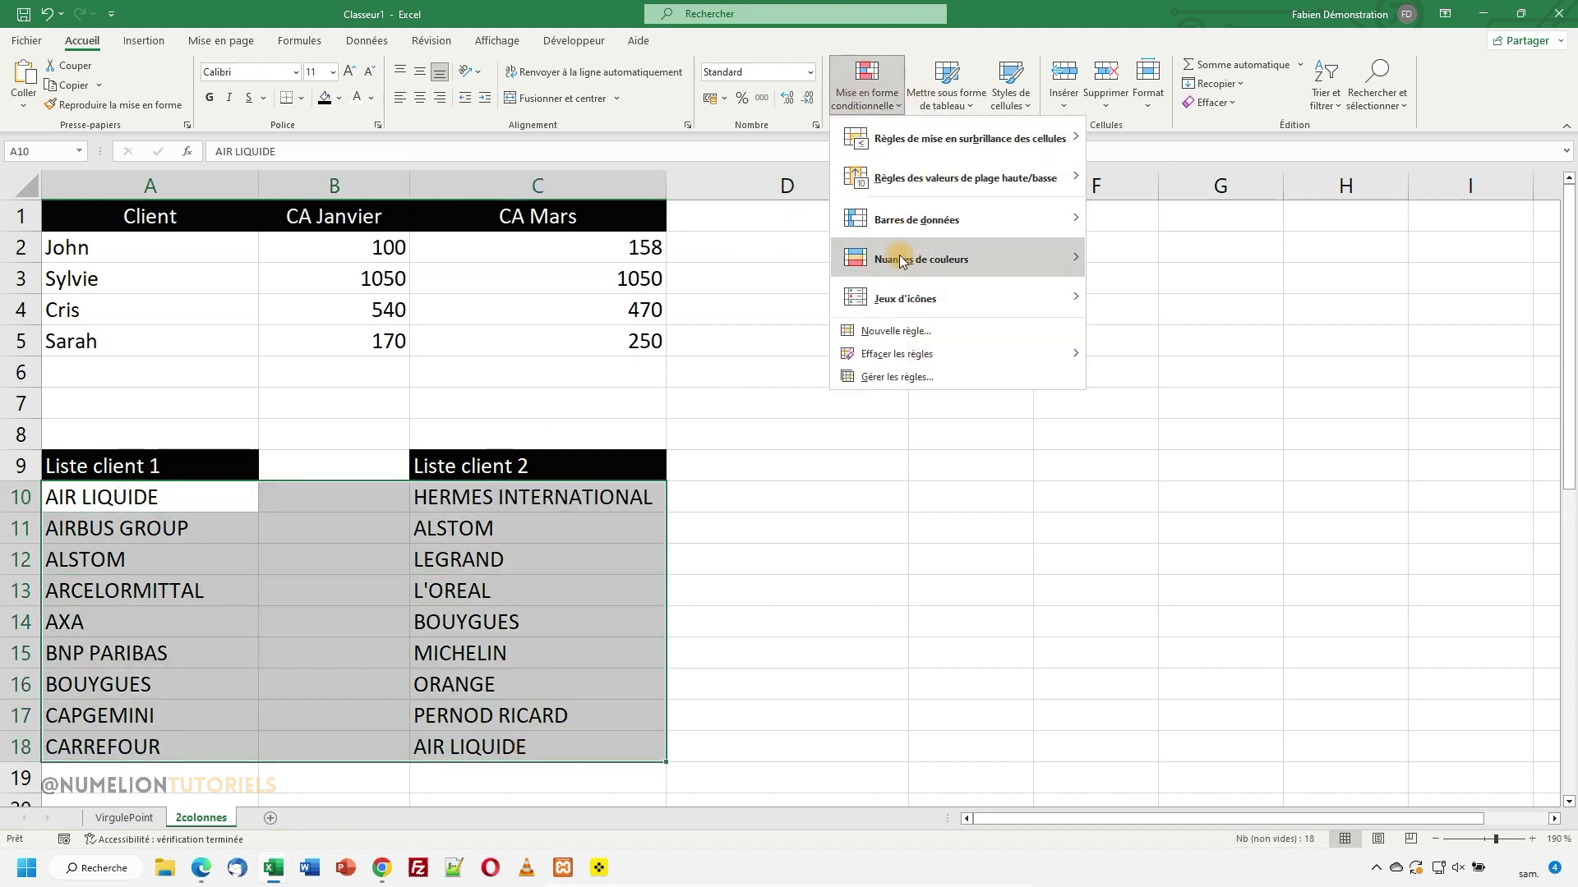
mouse_move(956, 138)
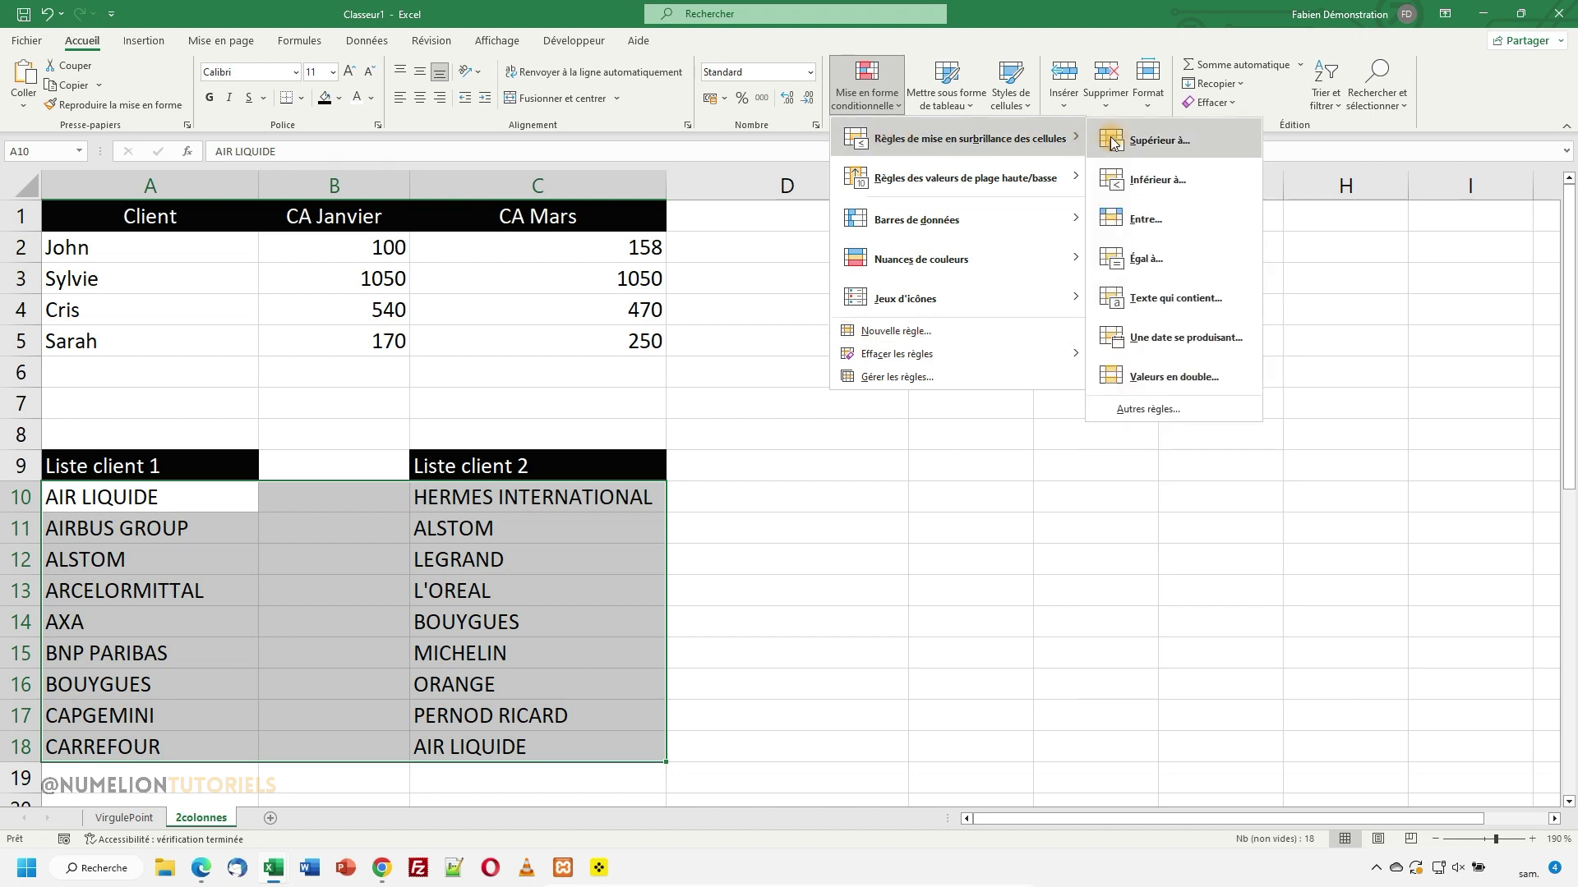
click(1139, 377)
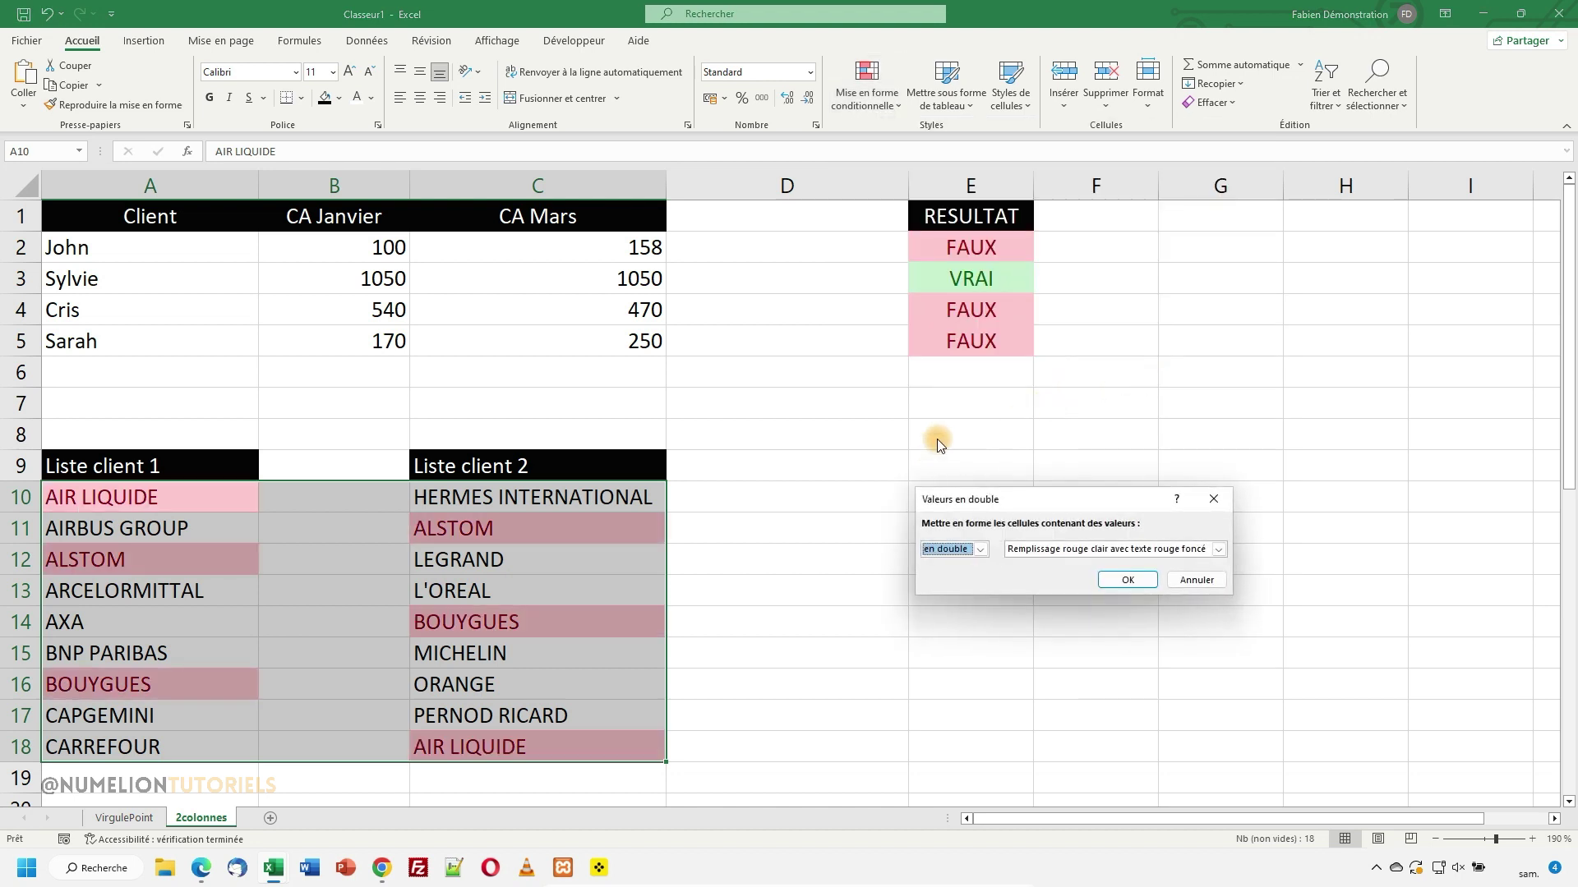
click(1073, 549)
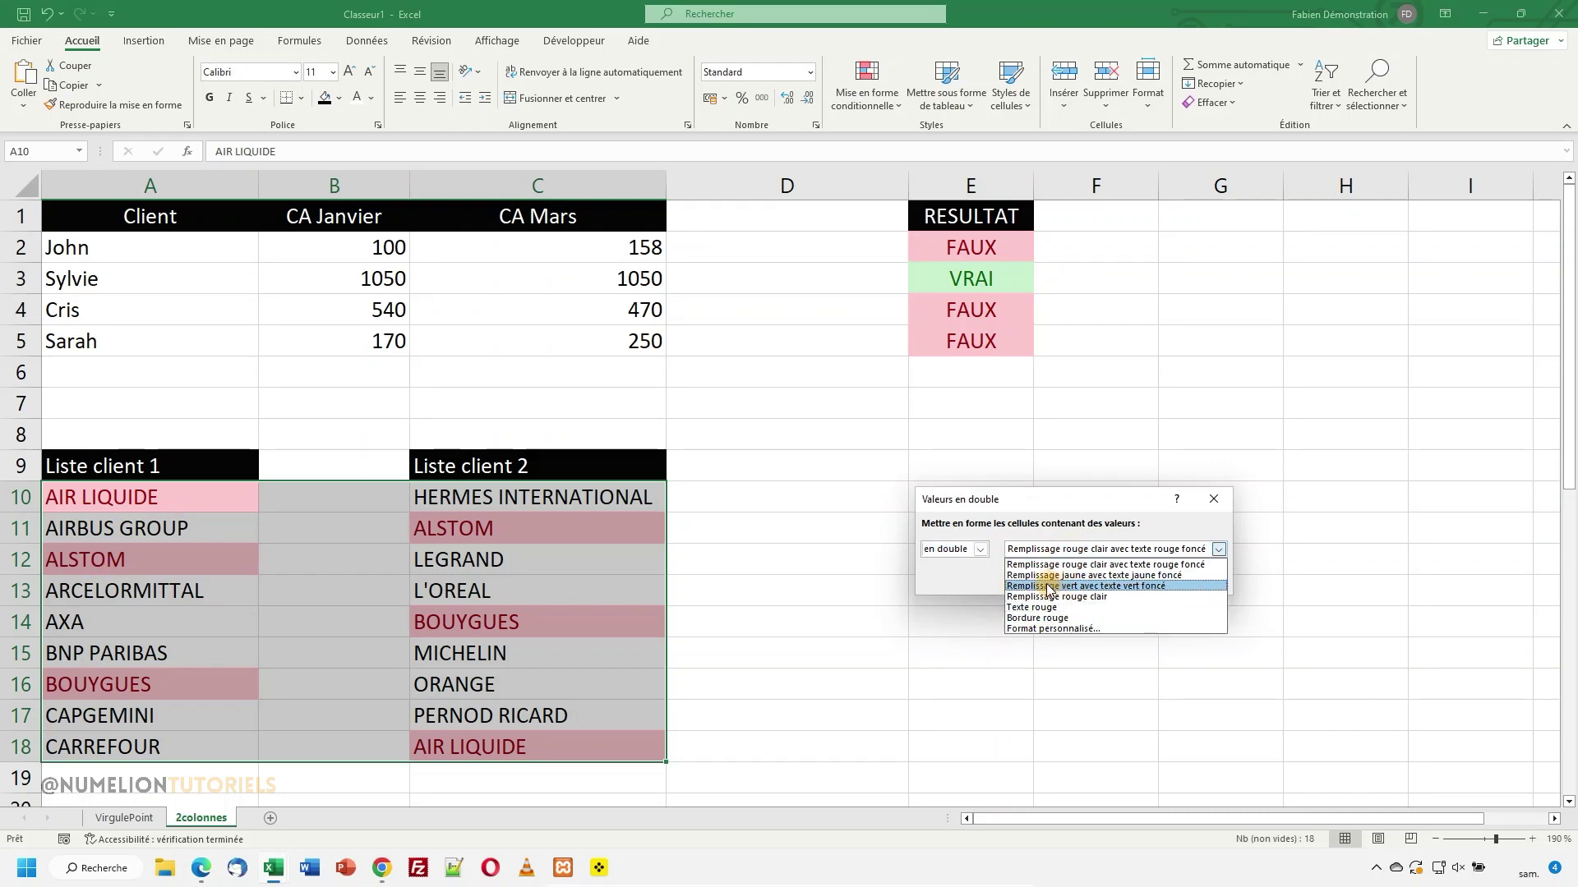
Switch the duplicate rule to a custom green fill so AIR LIQUIDE, ALSTOM and BOUYGUES turn green.
click(1055, 629)
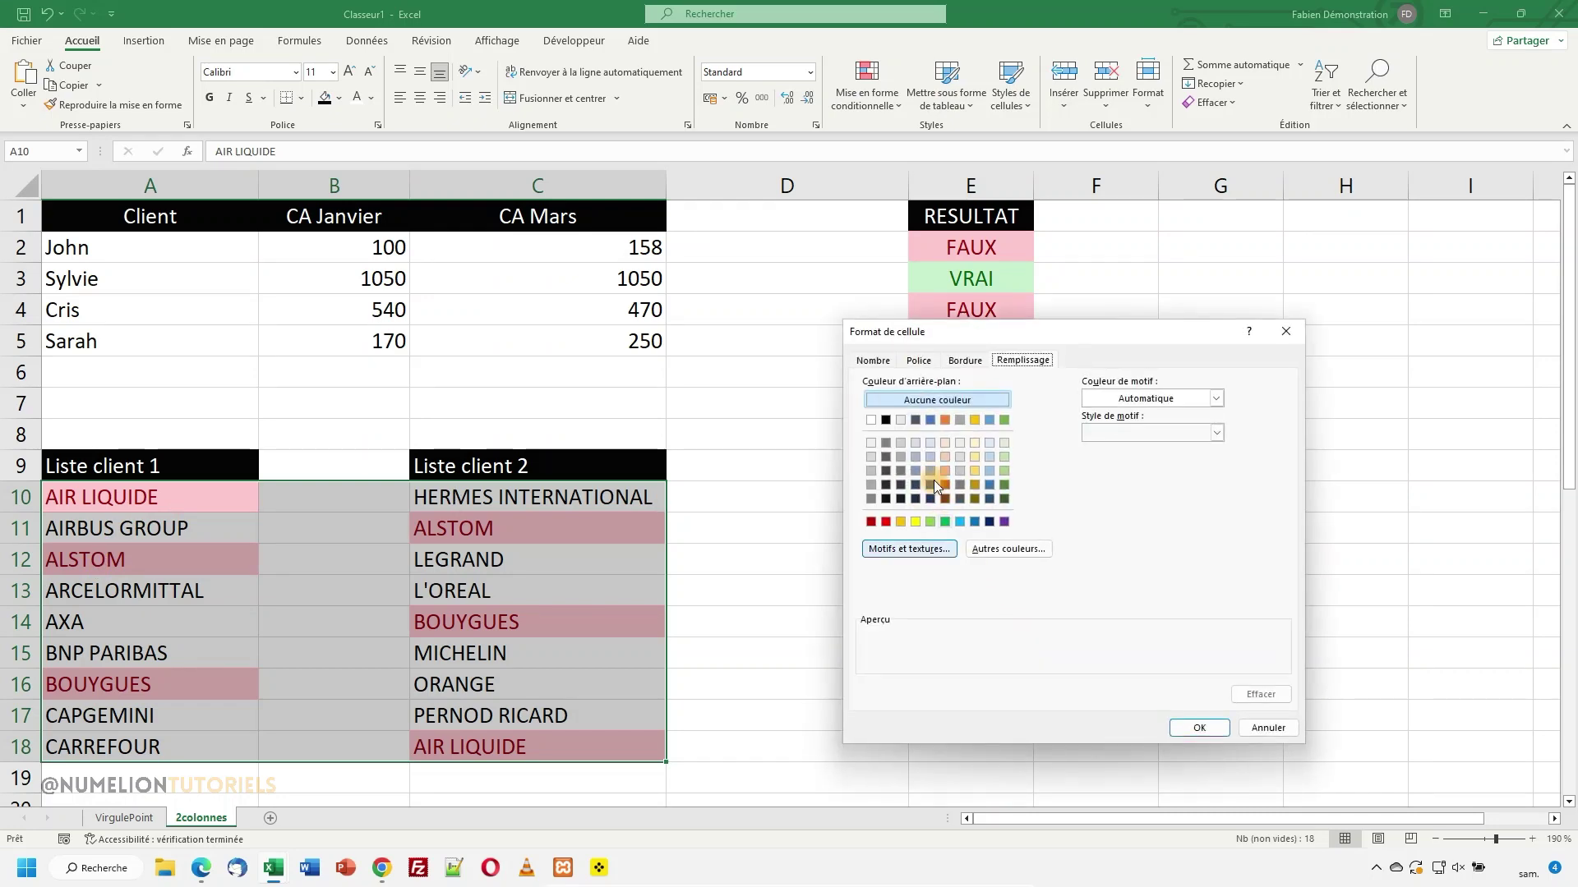
click(928, 524)
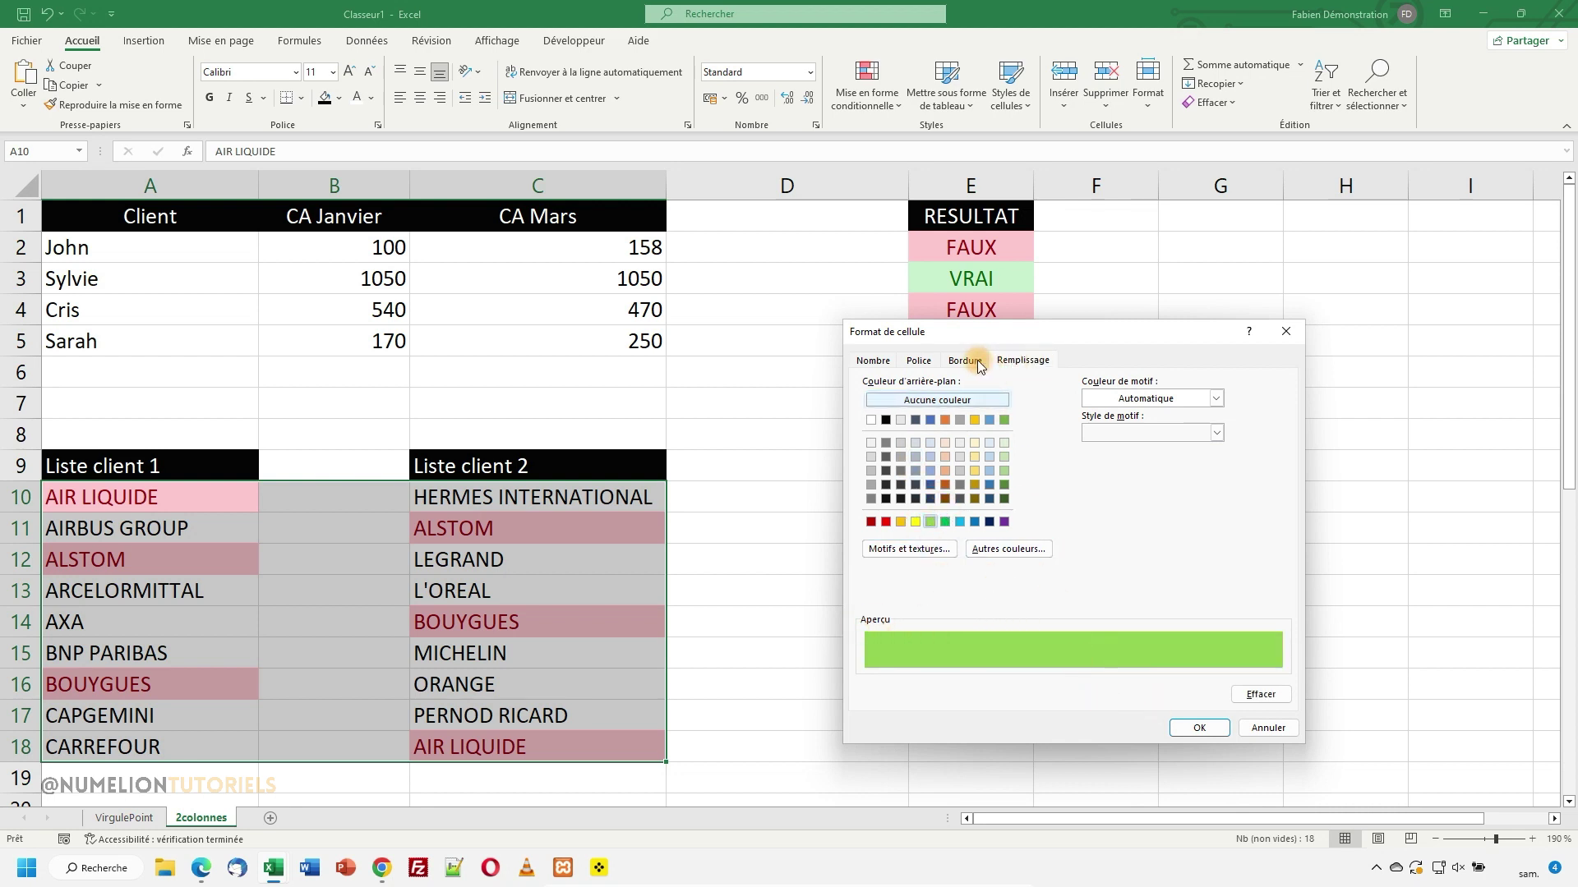
key(Return)
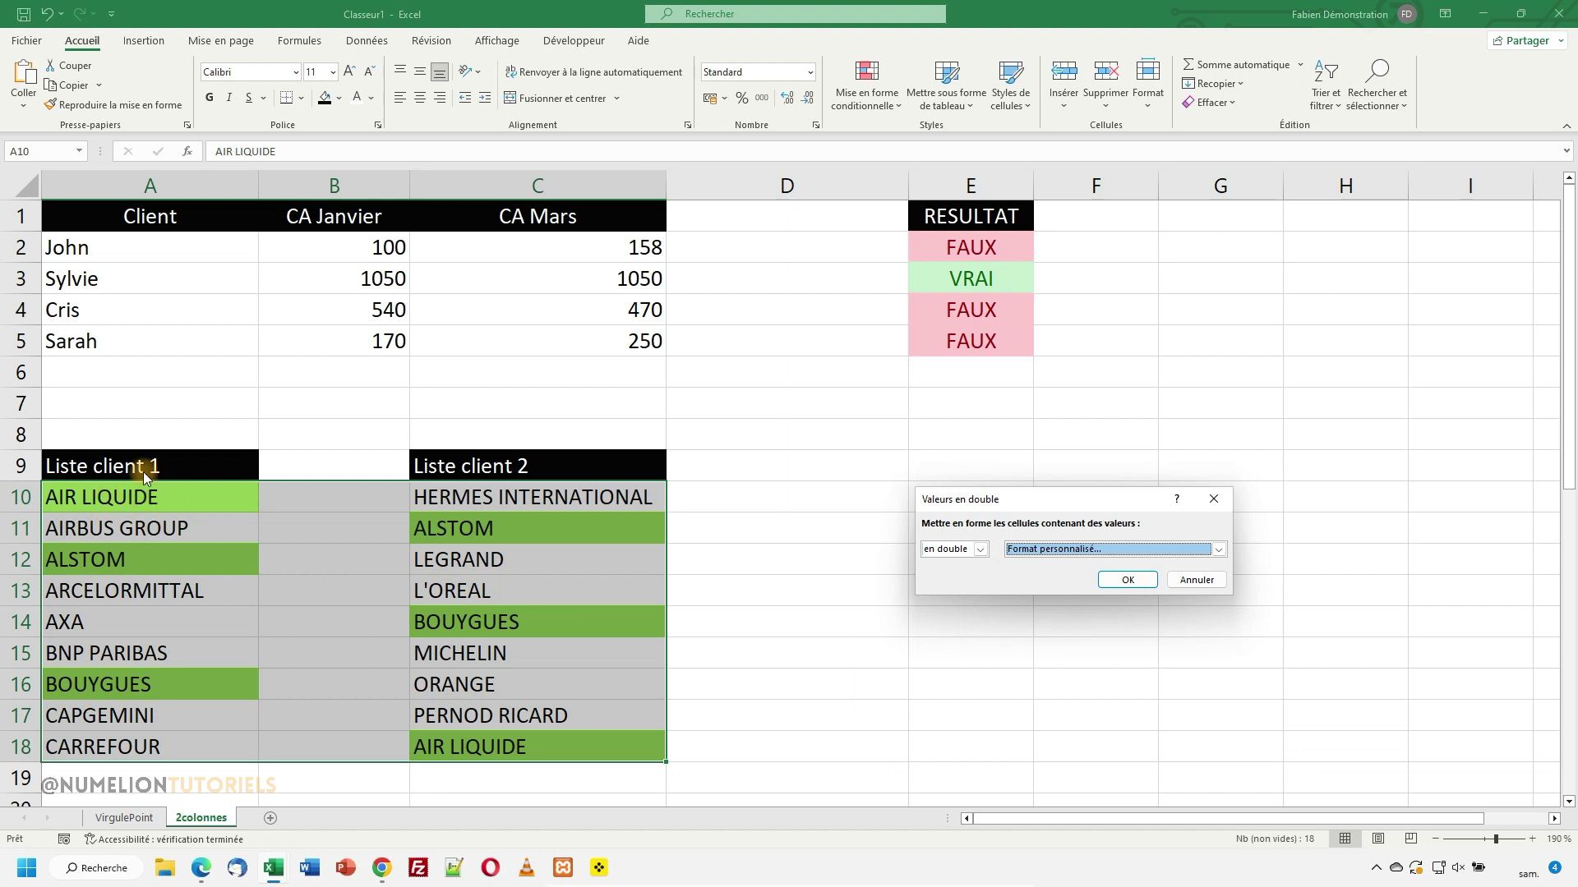
click(1127, 580)
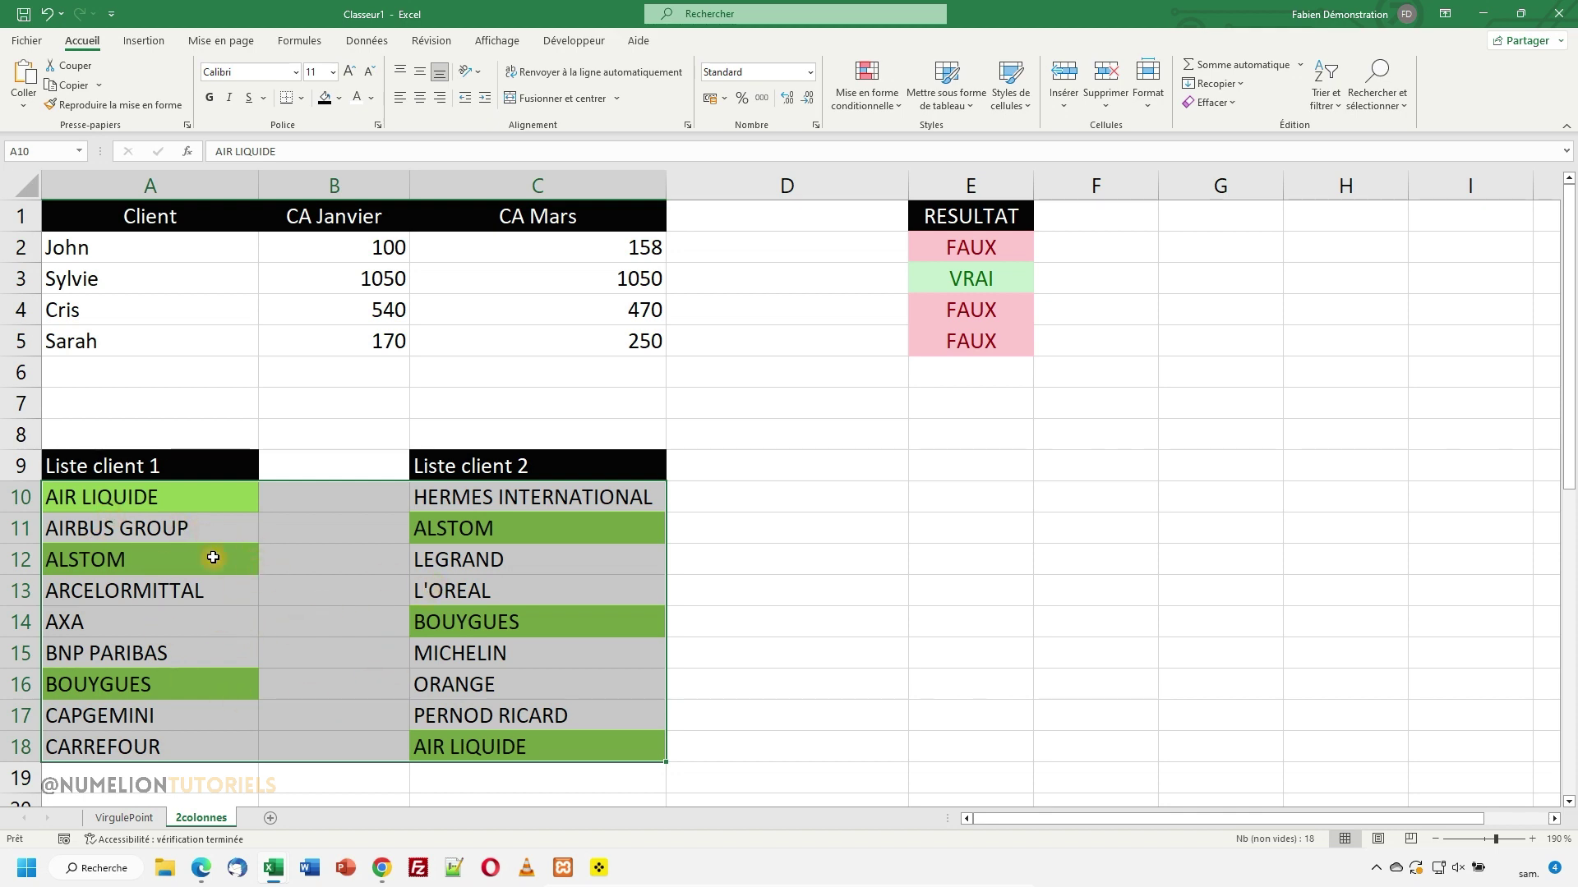
click(867, 90)
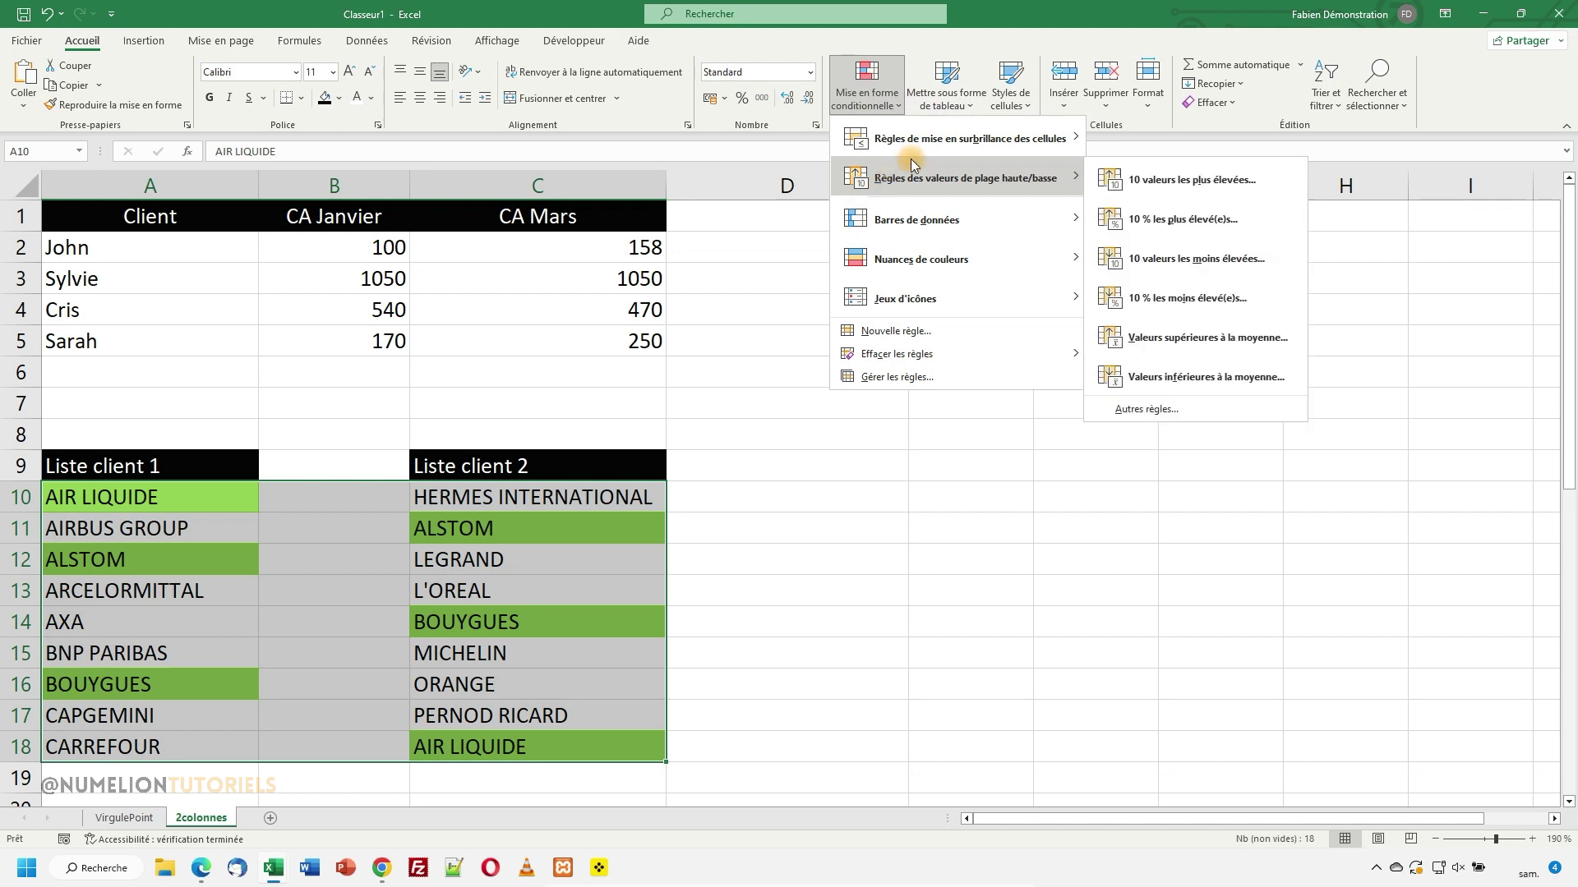
mouse_move(969, 138)
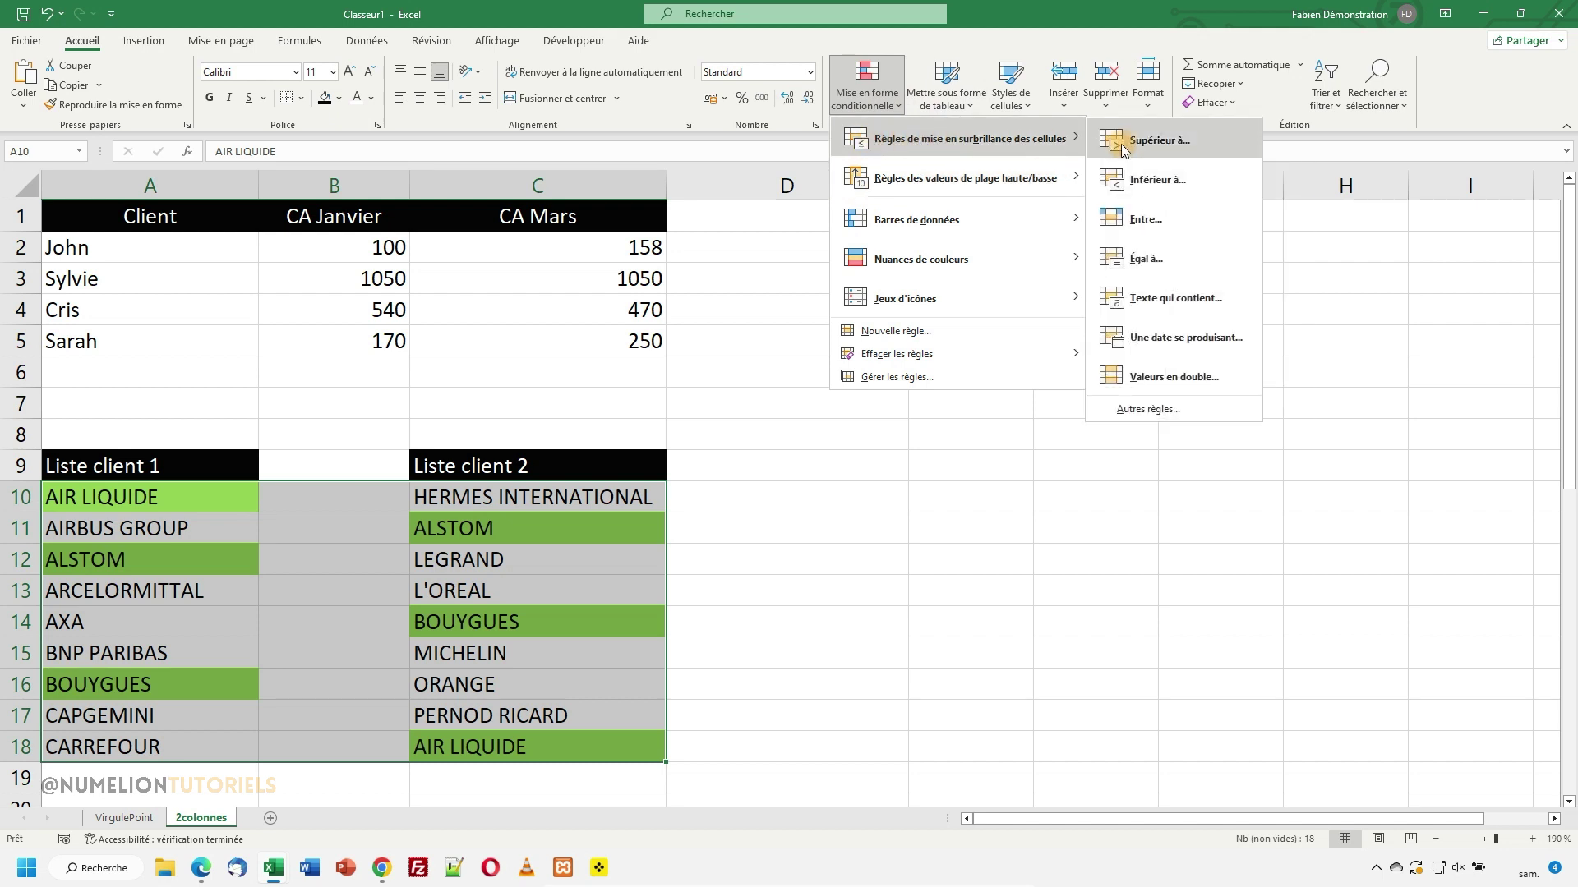
Add a unique-values rule colouring one-list names with light red fill and dark red text.
click(1142, 375)
click(957, 549)
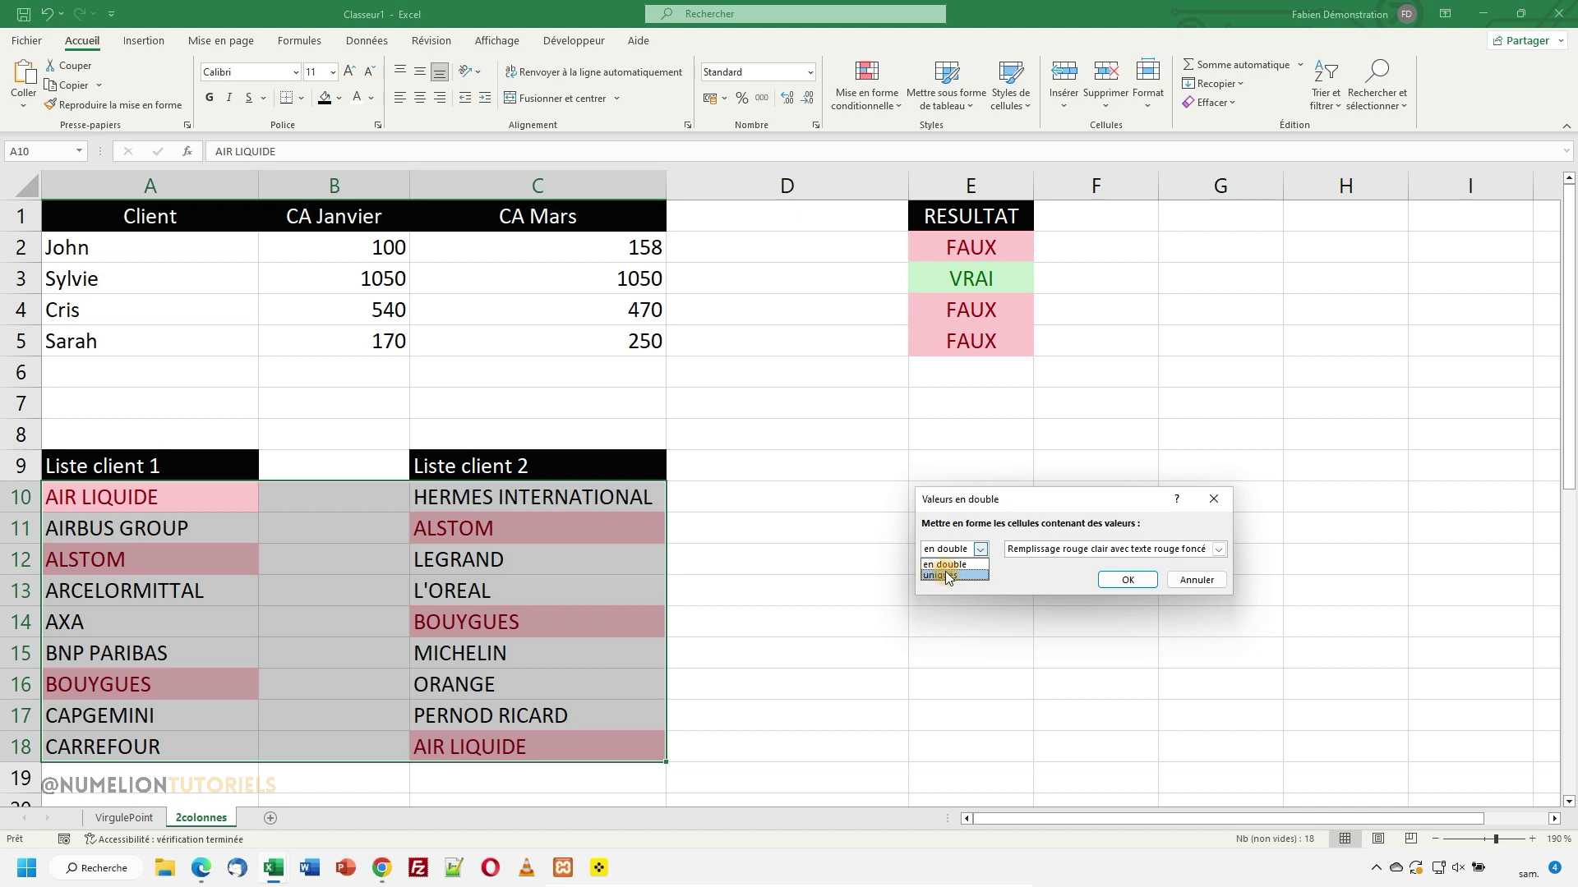
click(948, 575)
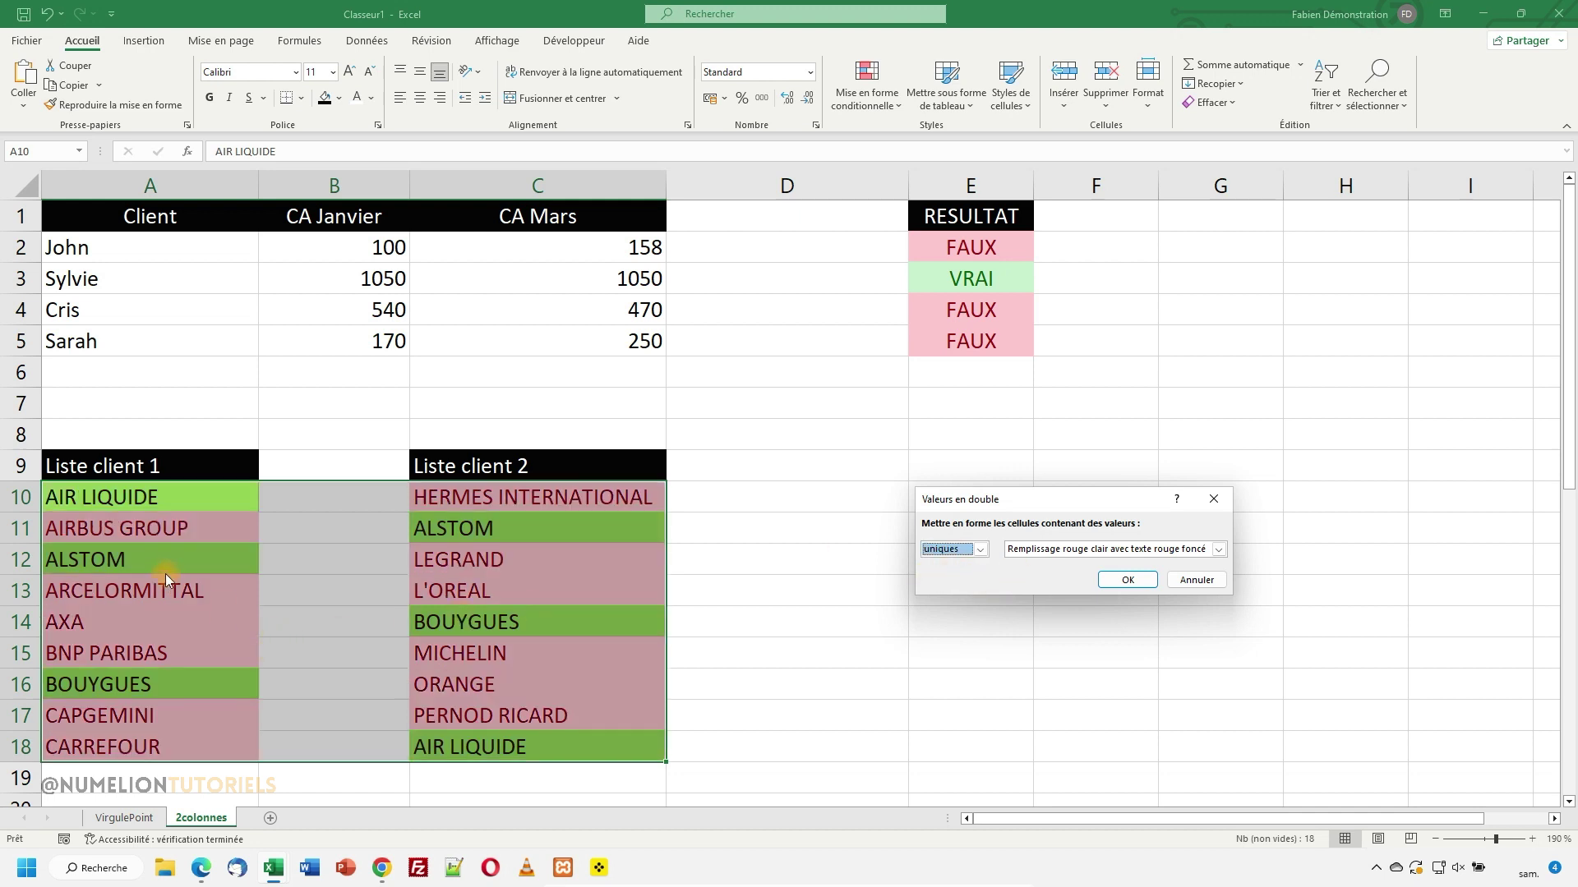
click(1127, 578)
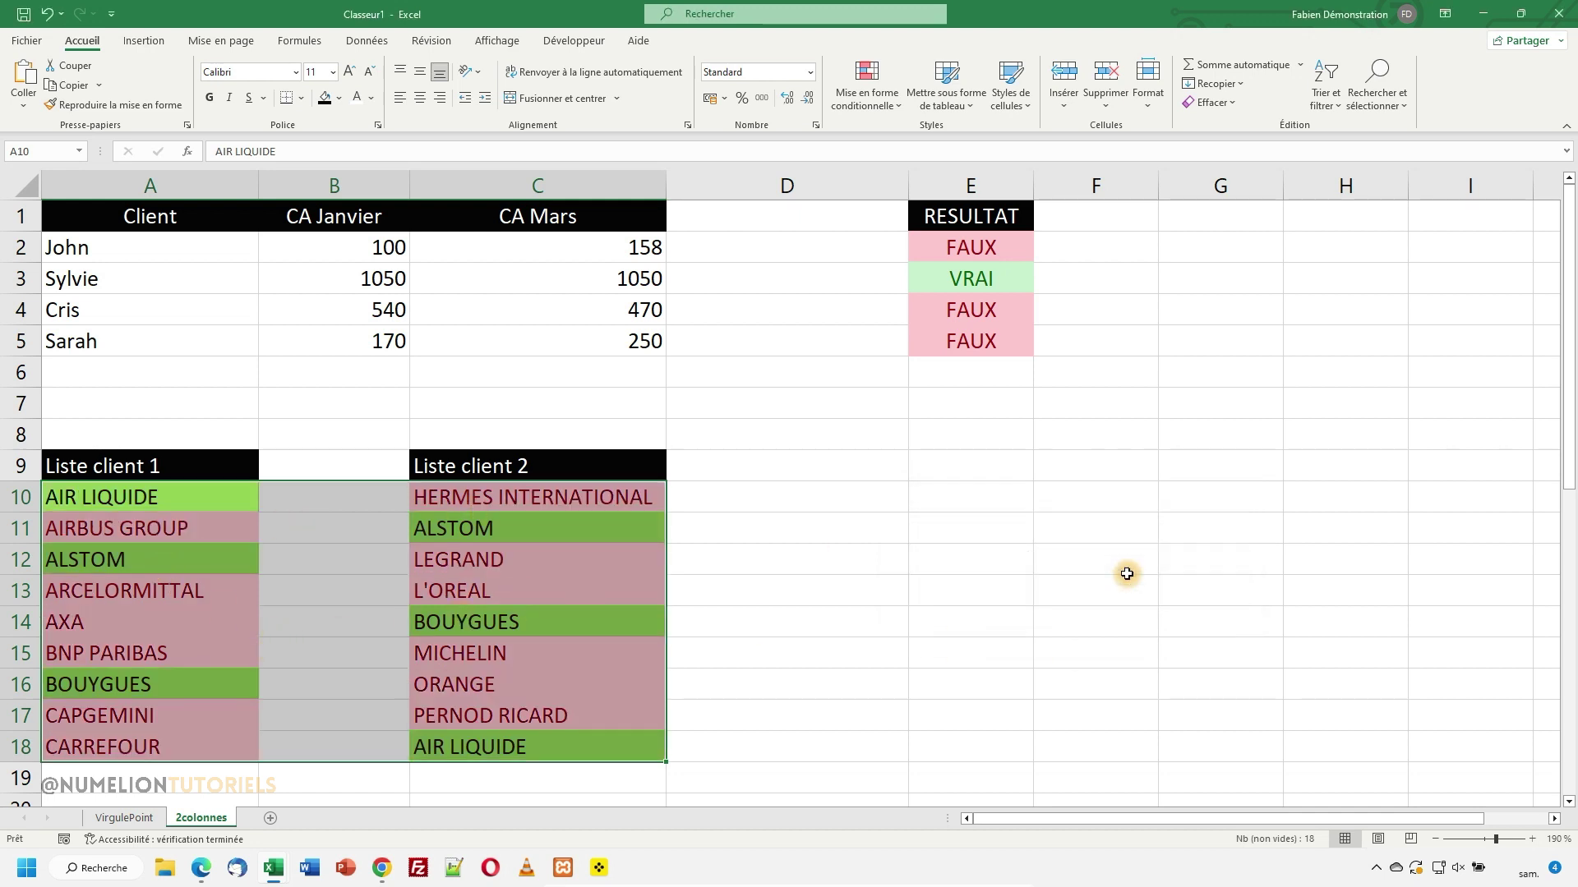
click(1023, 591)
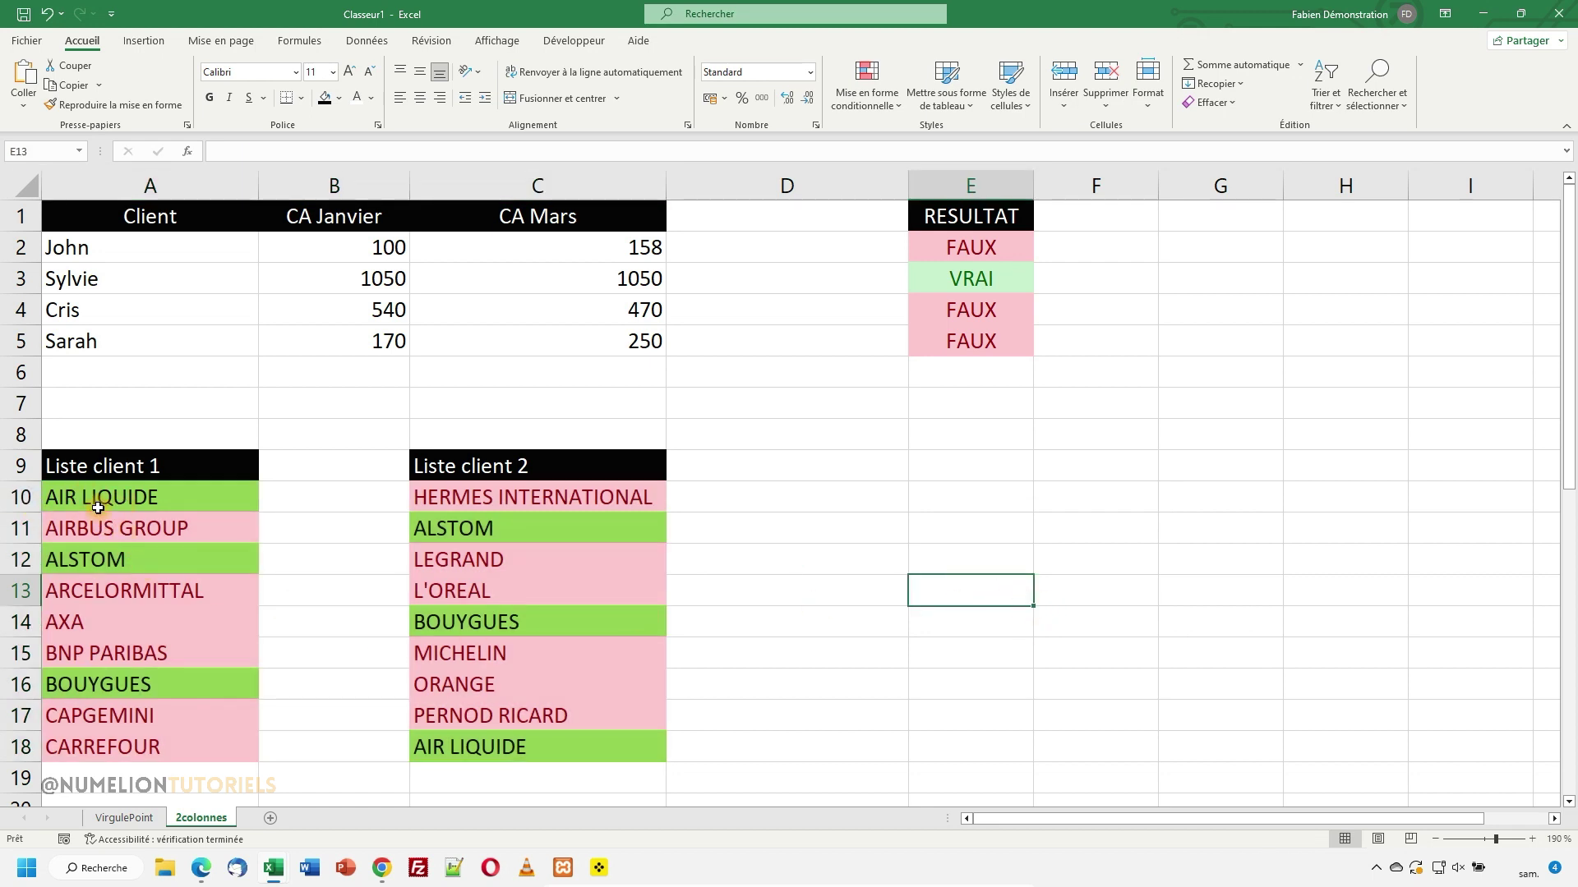
click(156, 506)
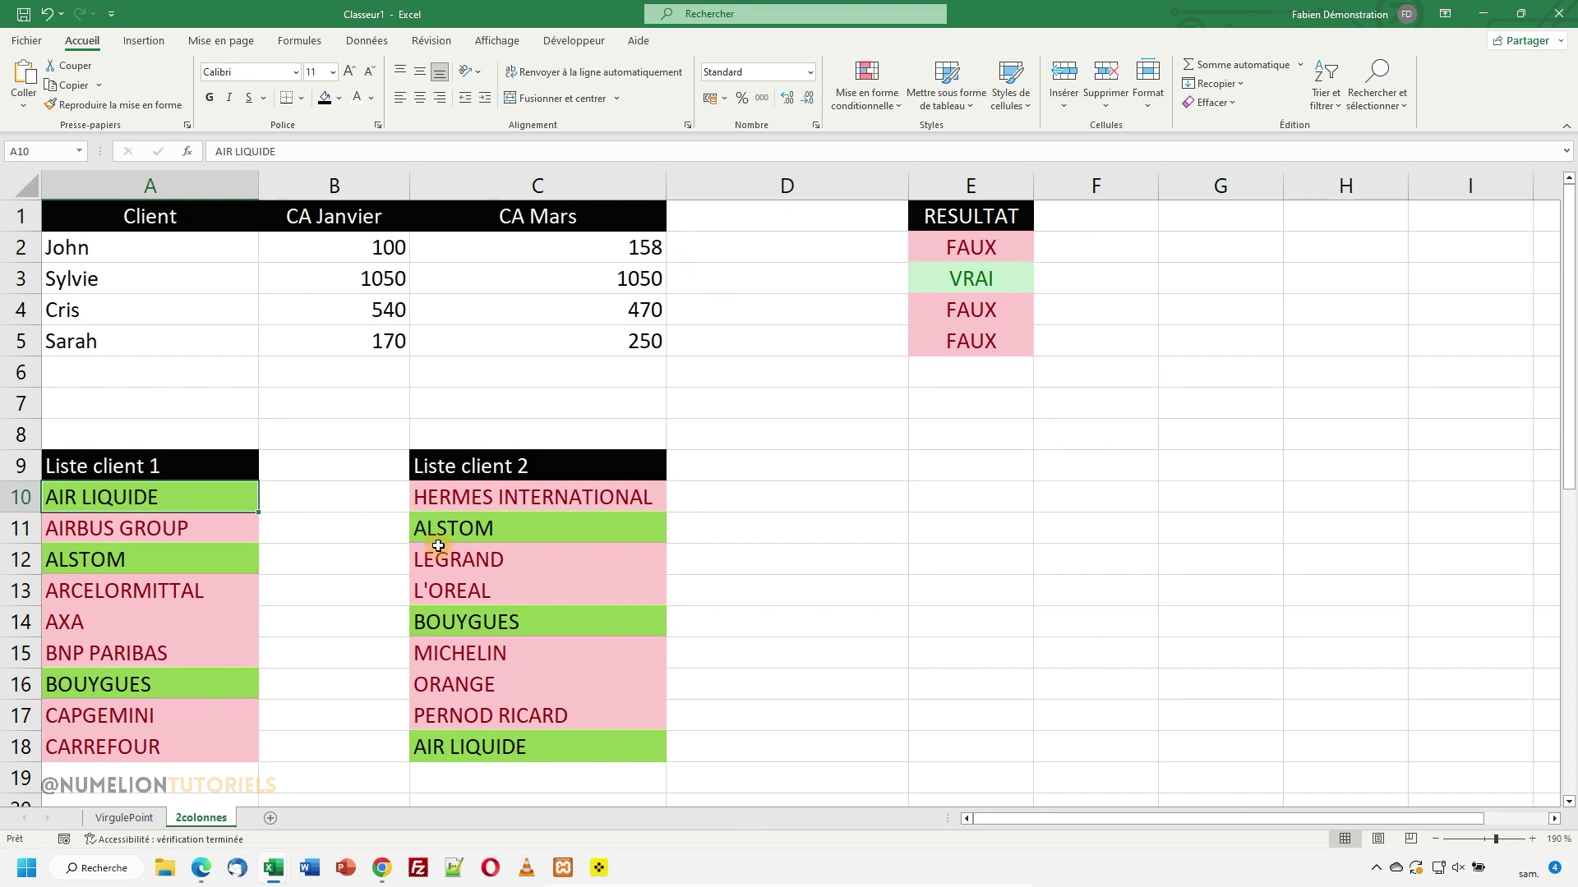
click(512, 746)
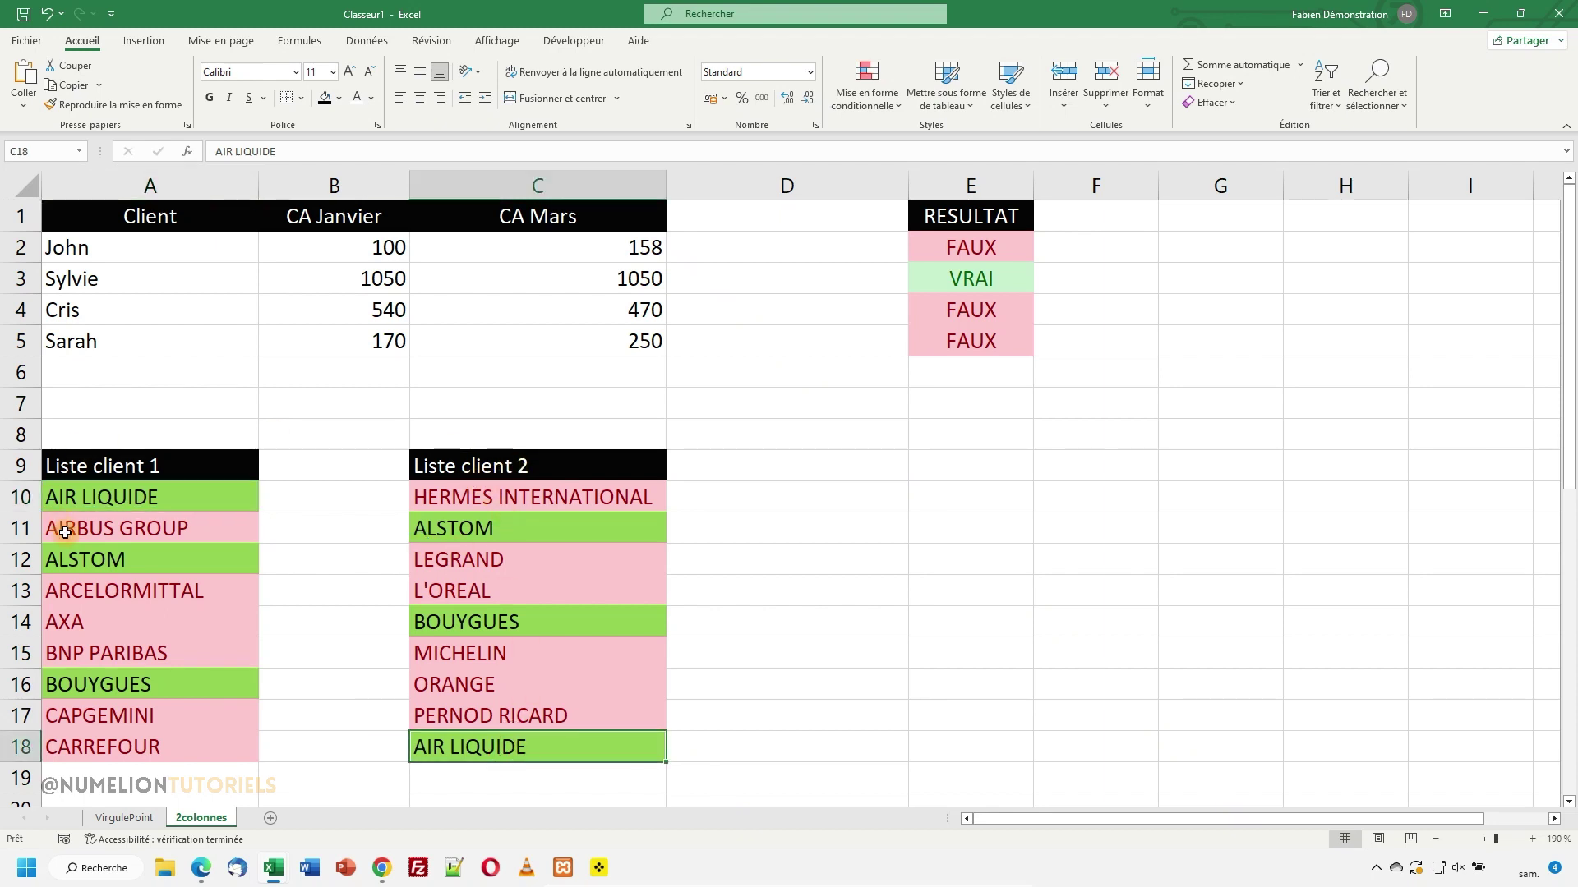
click(82, 559)
click(464, 530)
click(98, 686)
click(473, 618)
drag(471, 566, 483, 497)
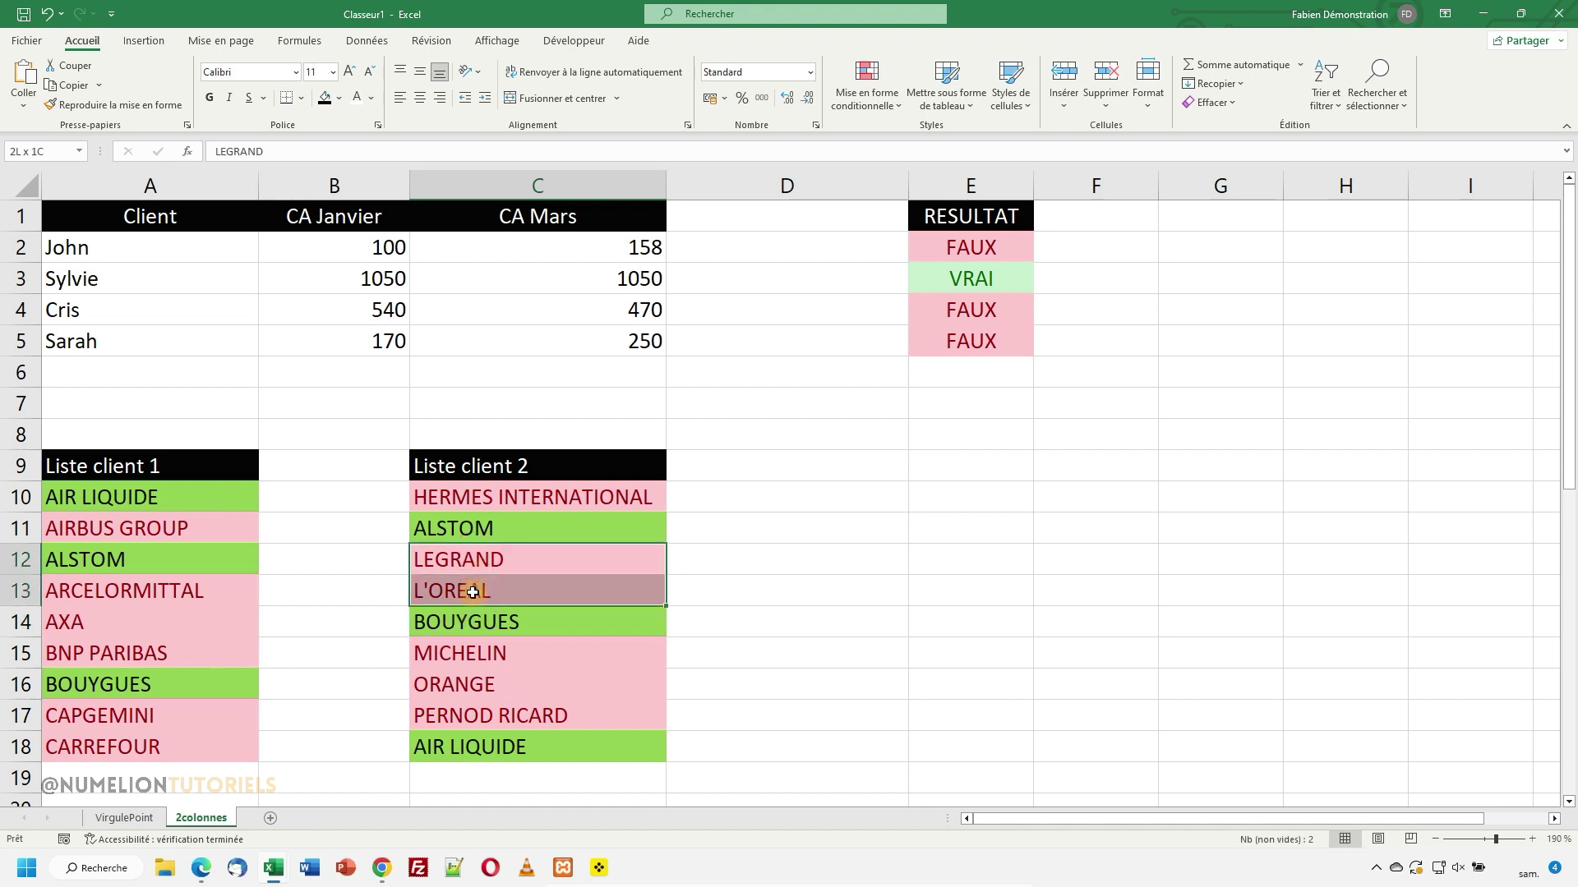
click(484, 497)
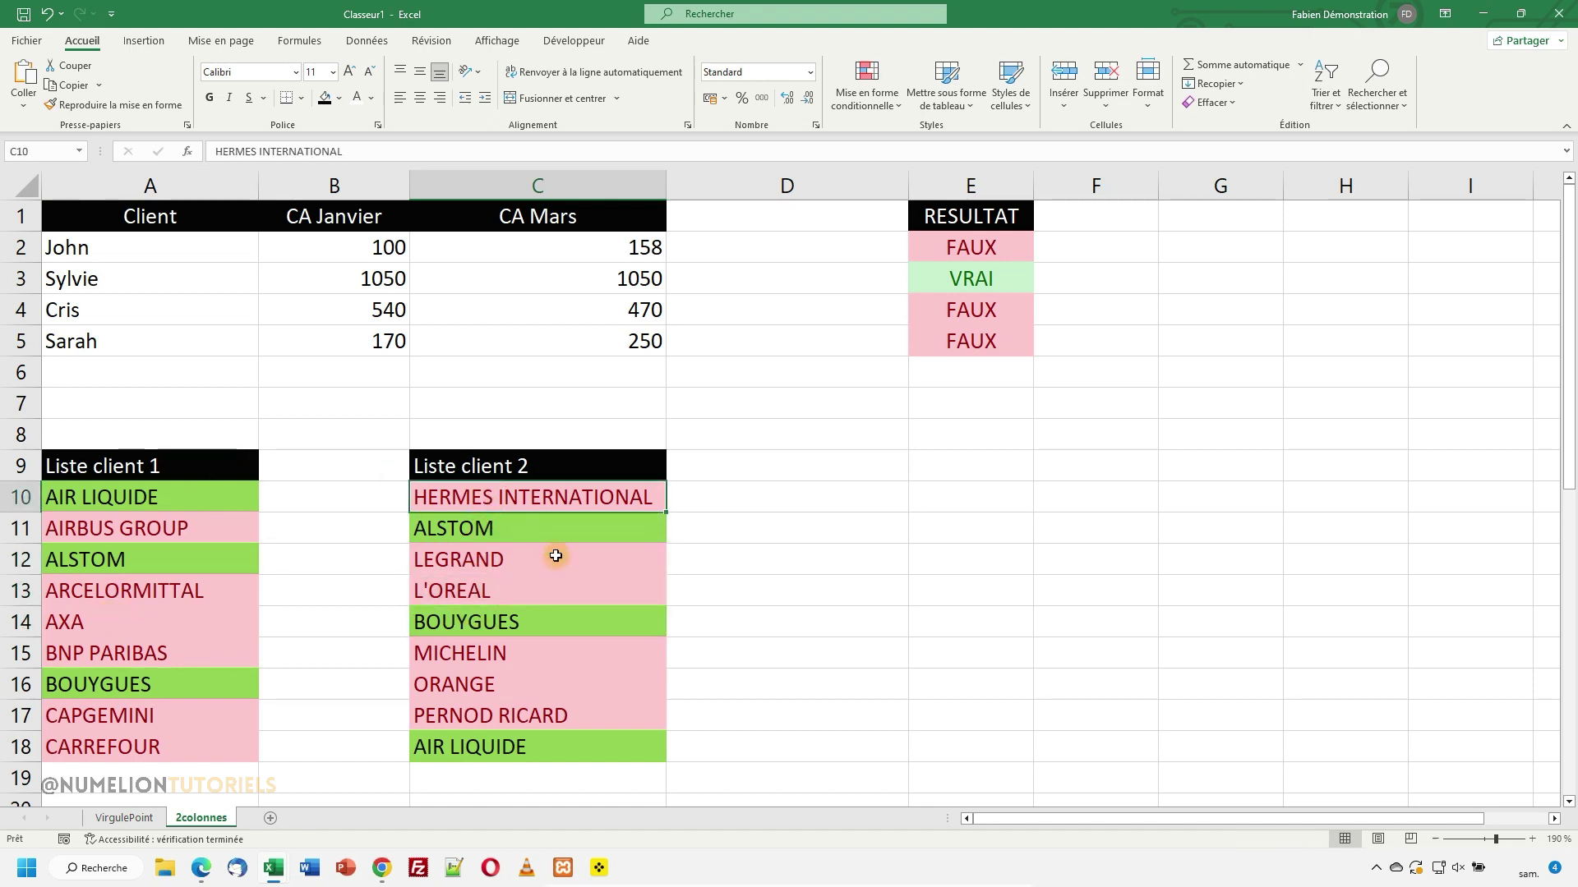
click(155, 466)
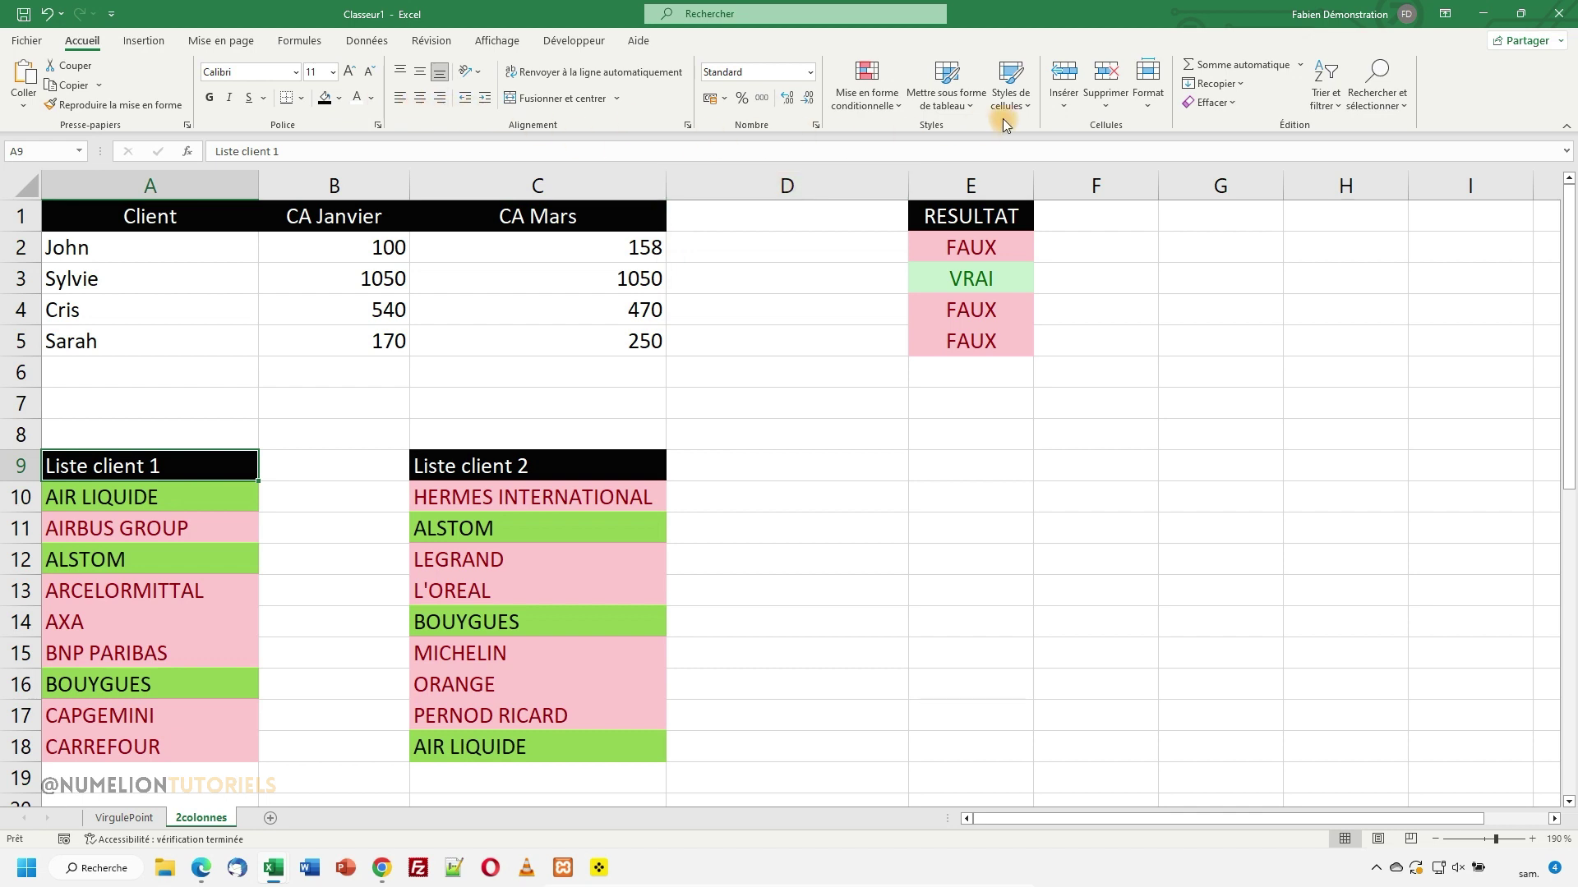
Add a filter to Liste client 1, filter it by green fill, then clear the filter.
click(1325, 92)
click(1356, 199)
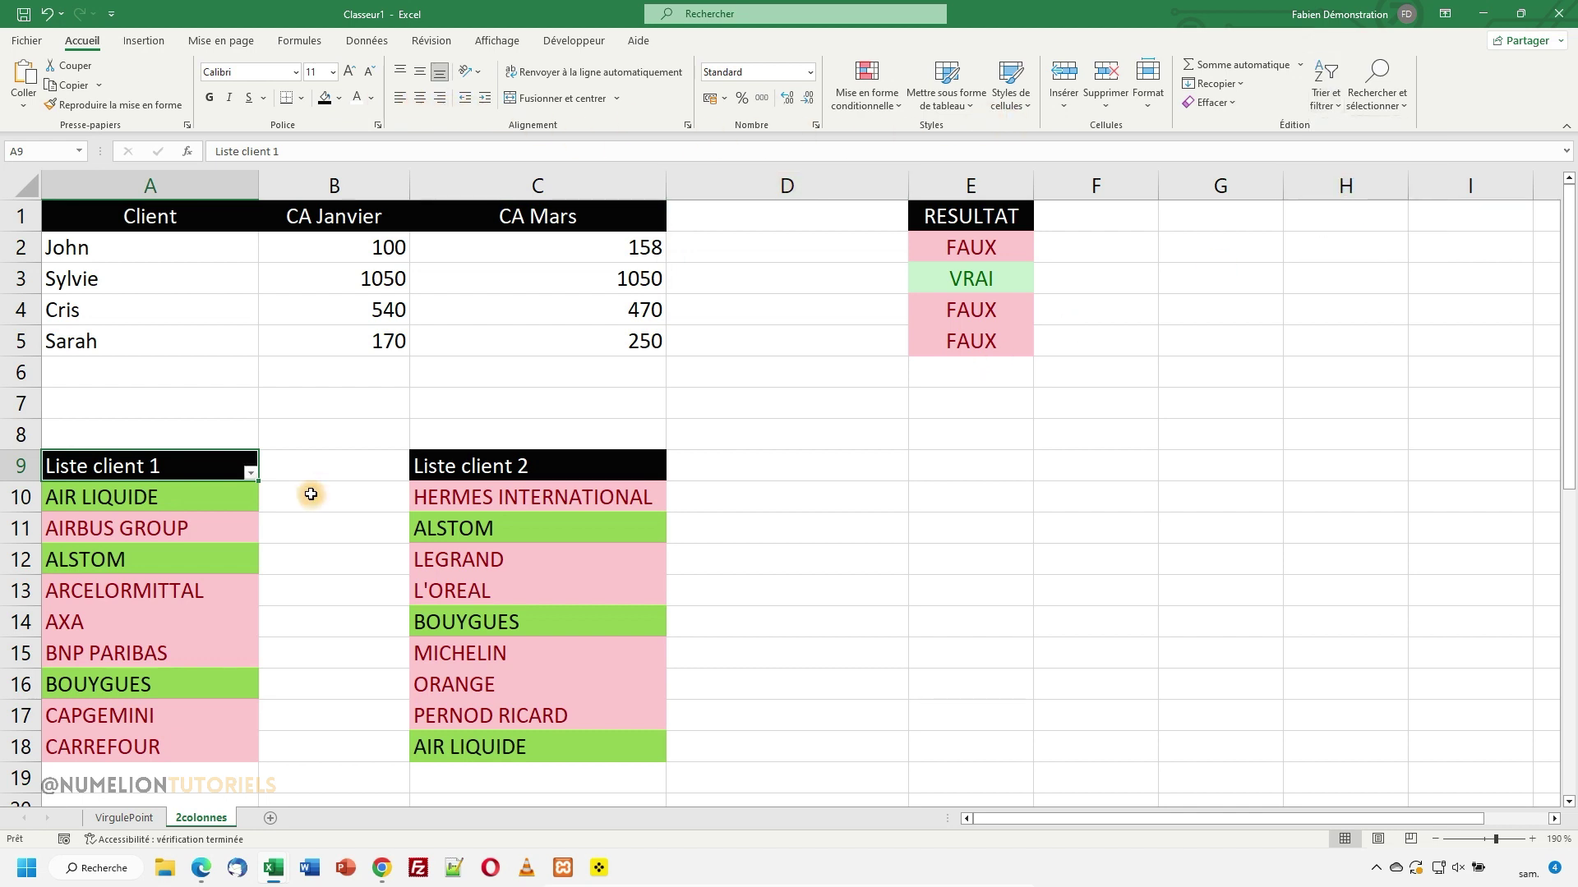
click(249, 473)
mouse_move(101, 603)
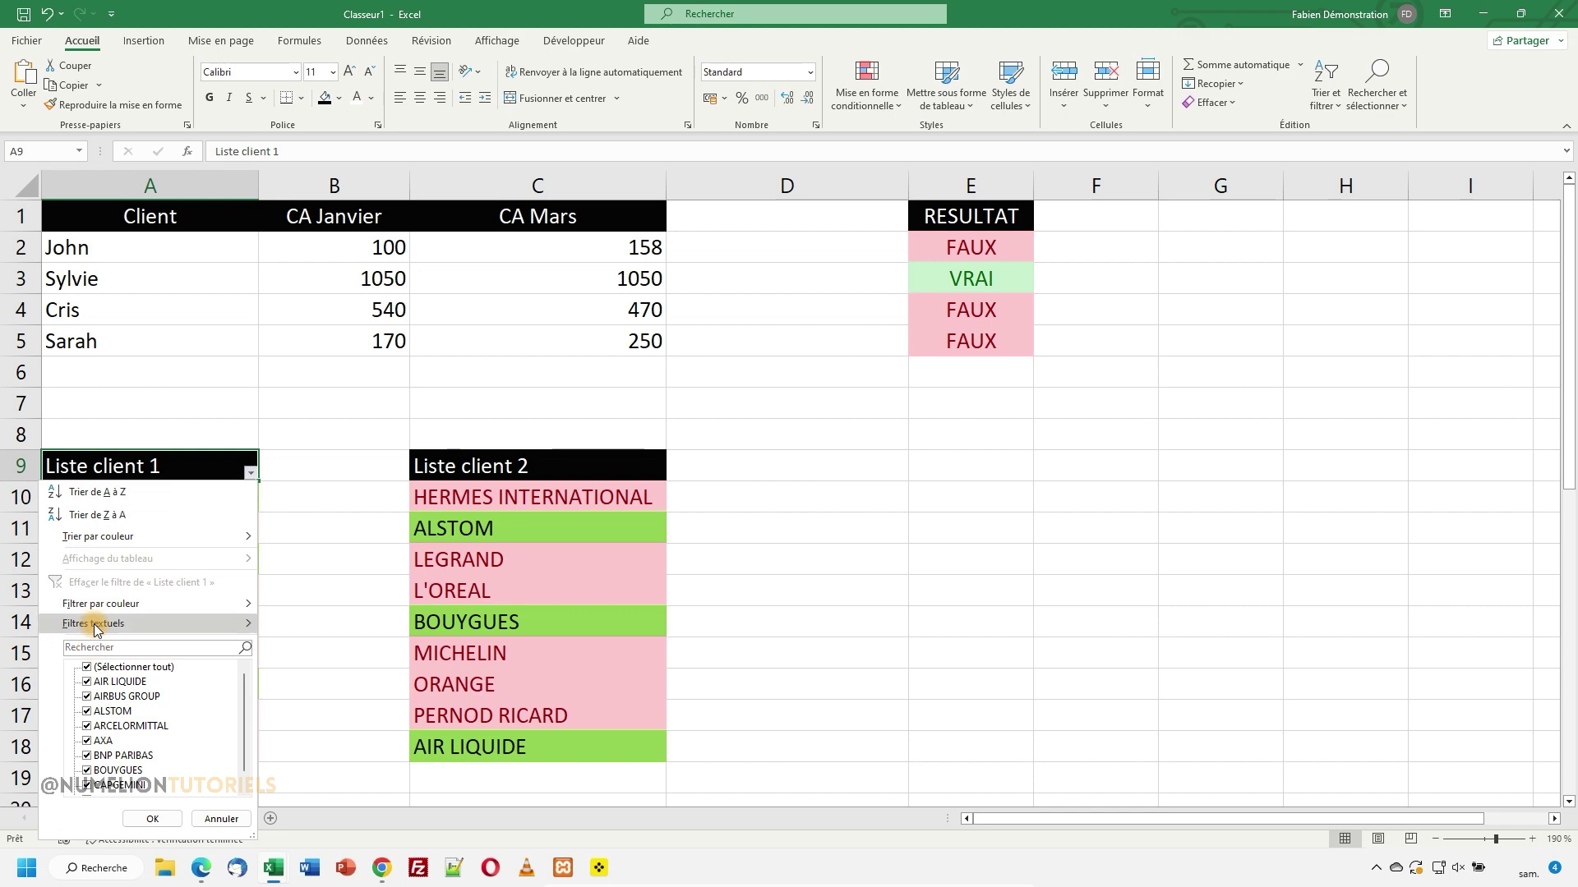
click(304, 625)
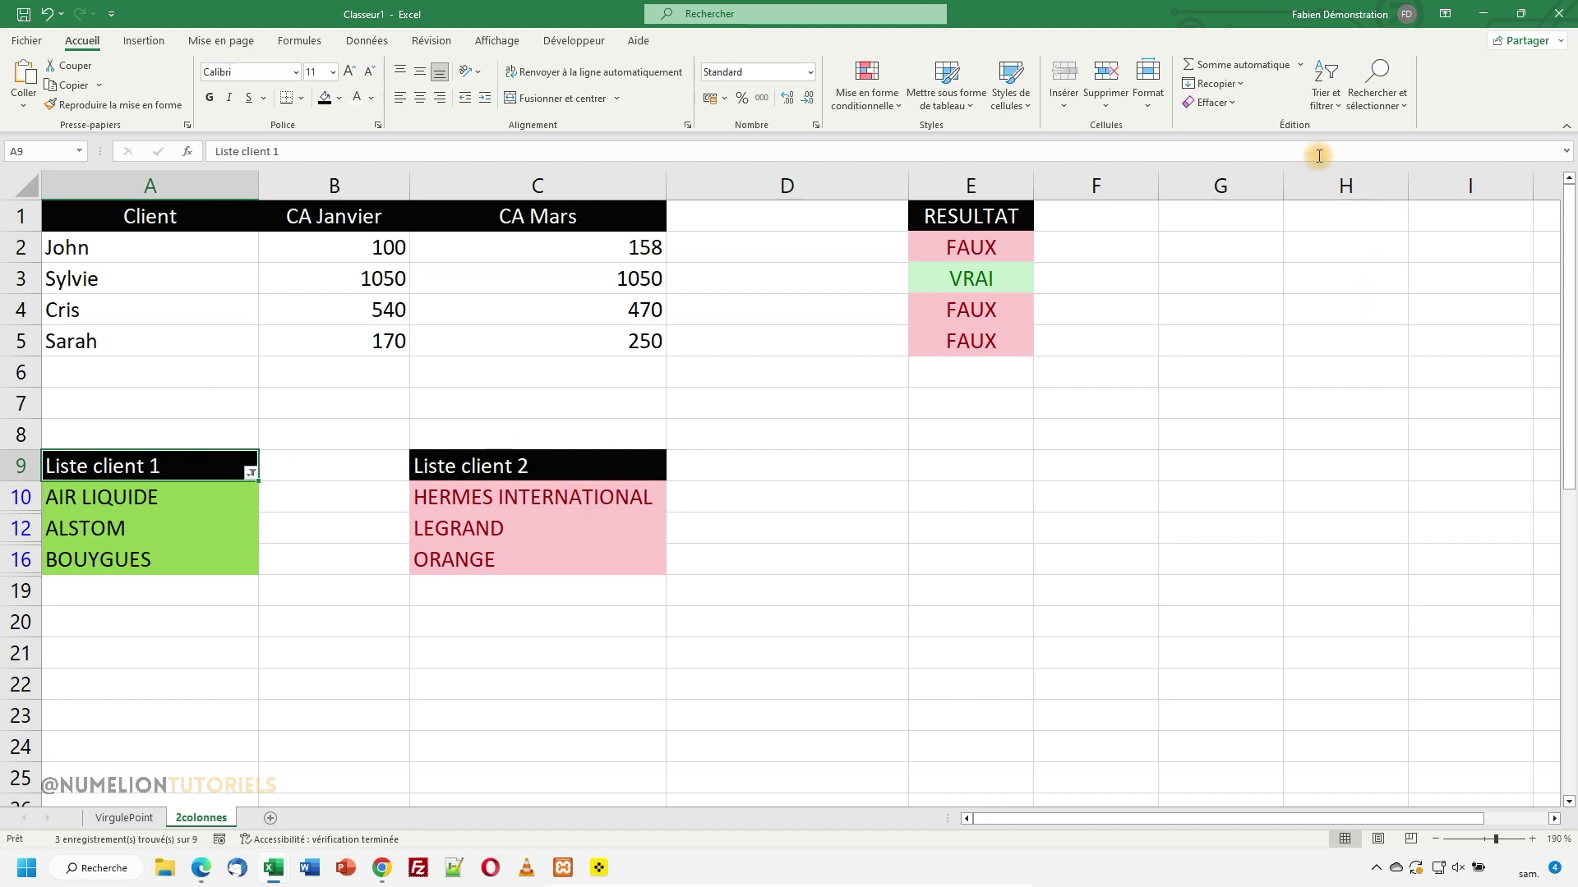
click(1324, 102)
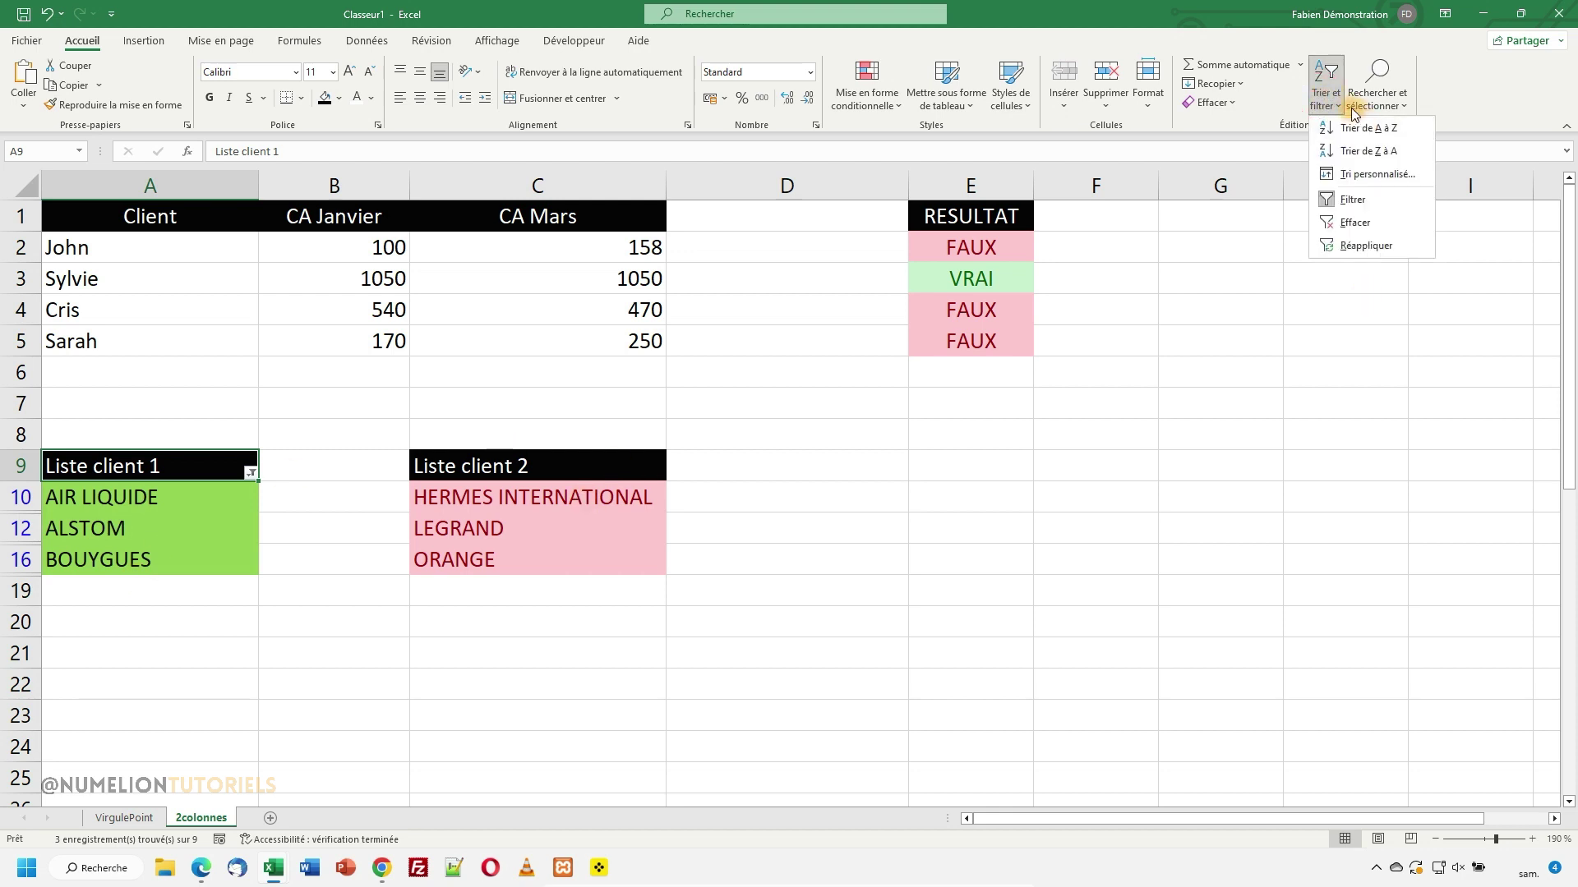
click(1354, 222)
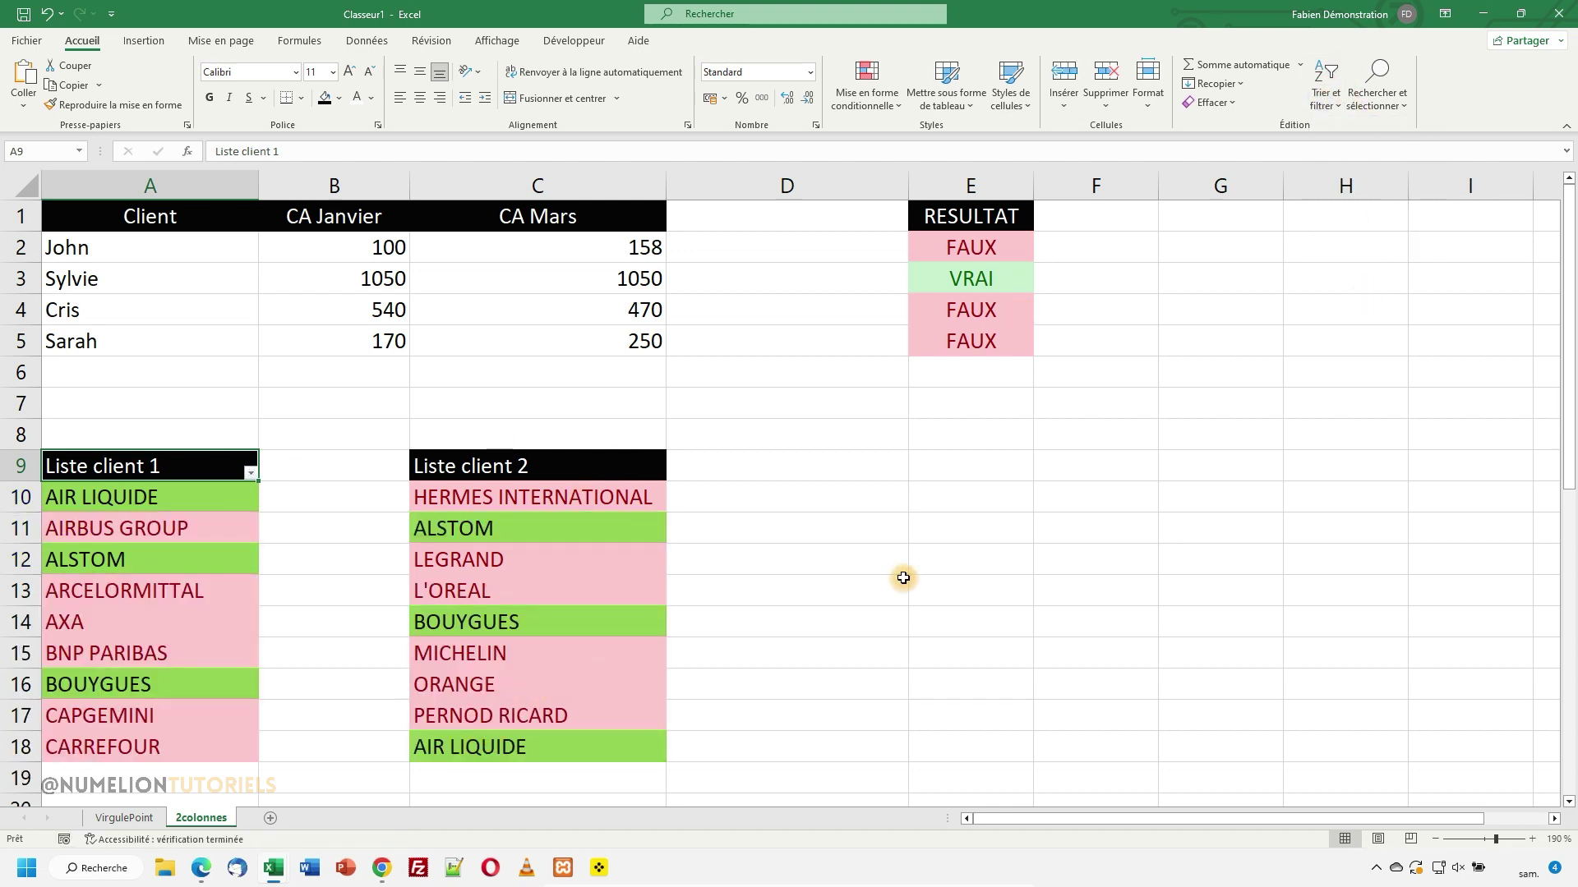
Copy the RESULTAT heading from E1 into E9 and begin a =RECHERCHEV formula in E10.
click(951, 461)
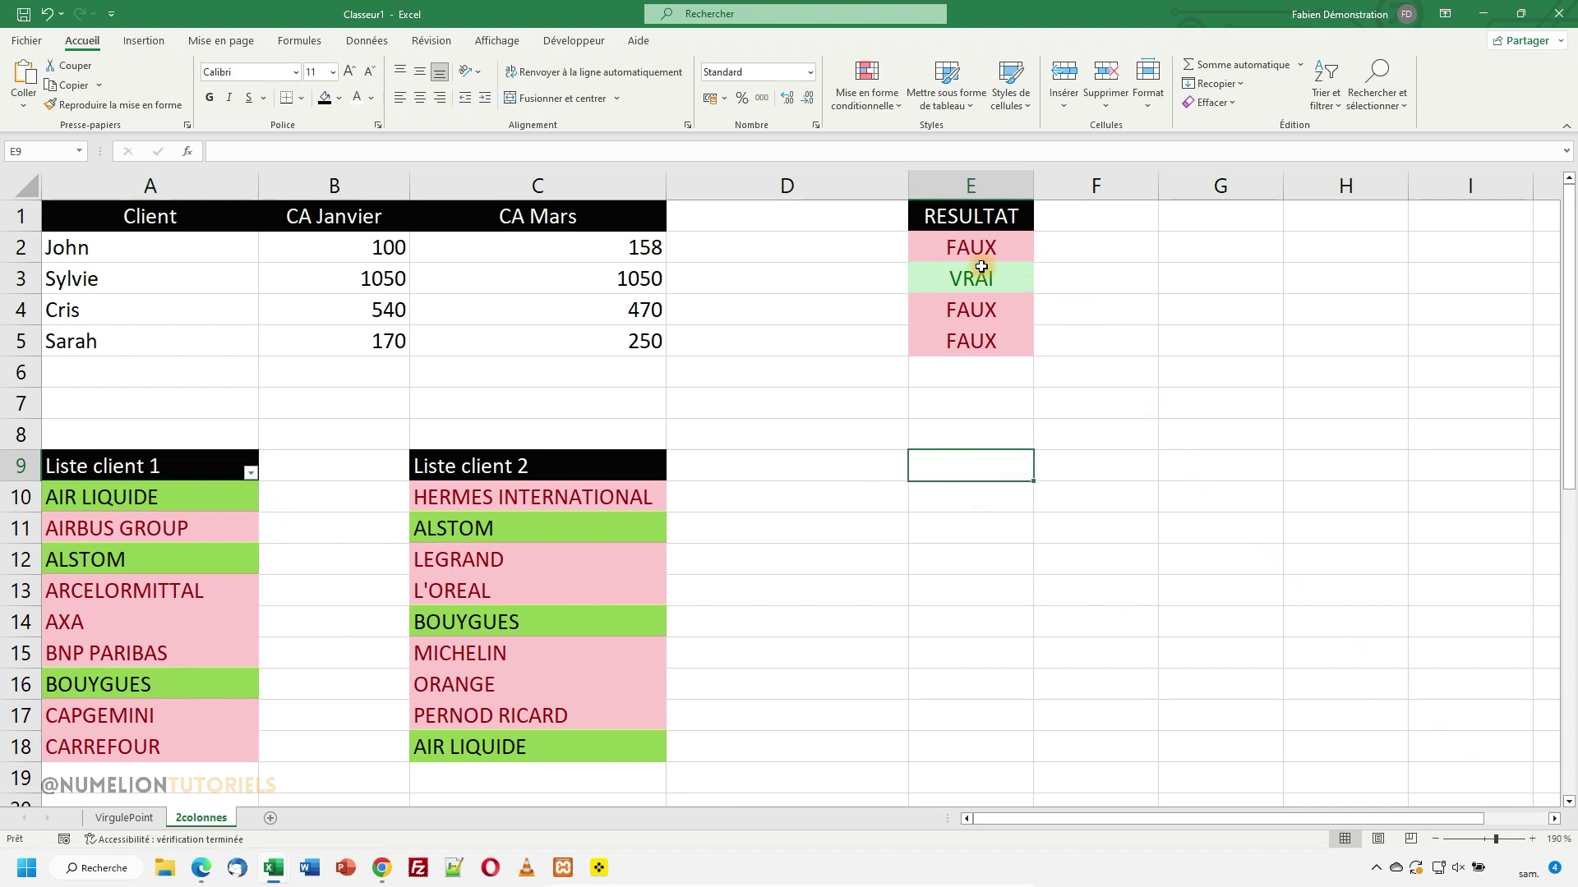
click(954, 219)
key(ctrl+c)
click(939, 475)
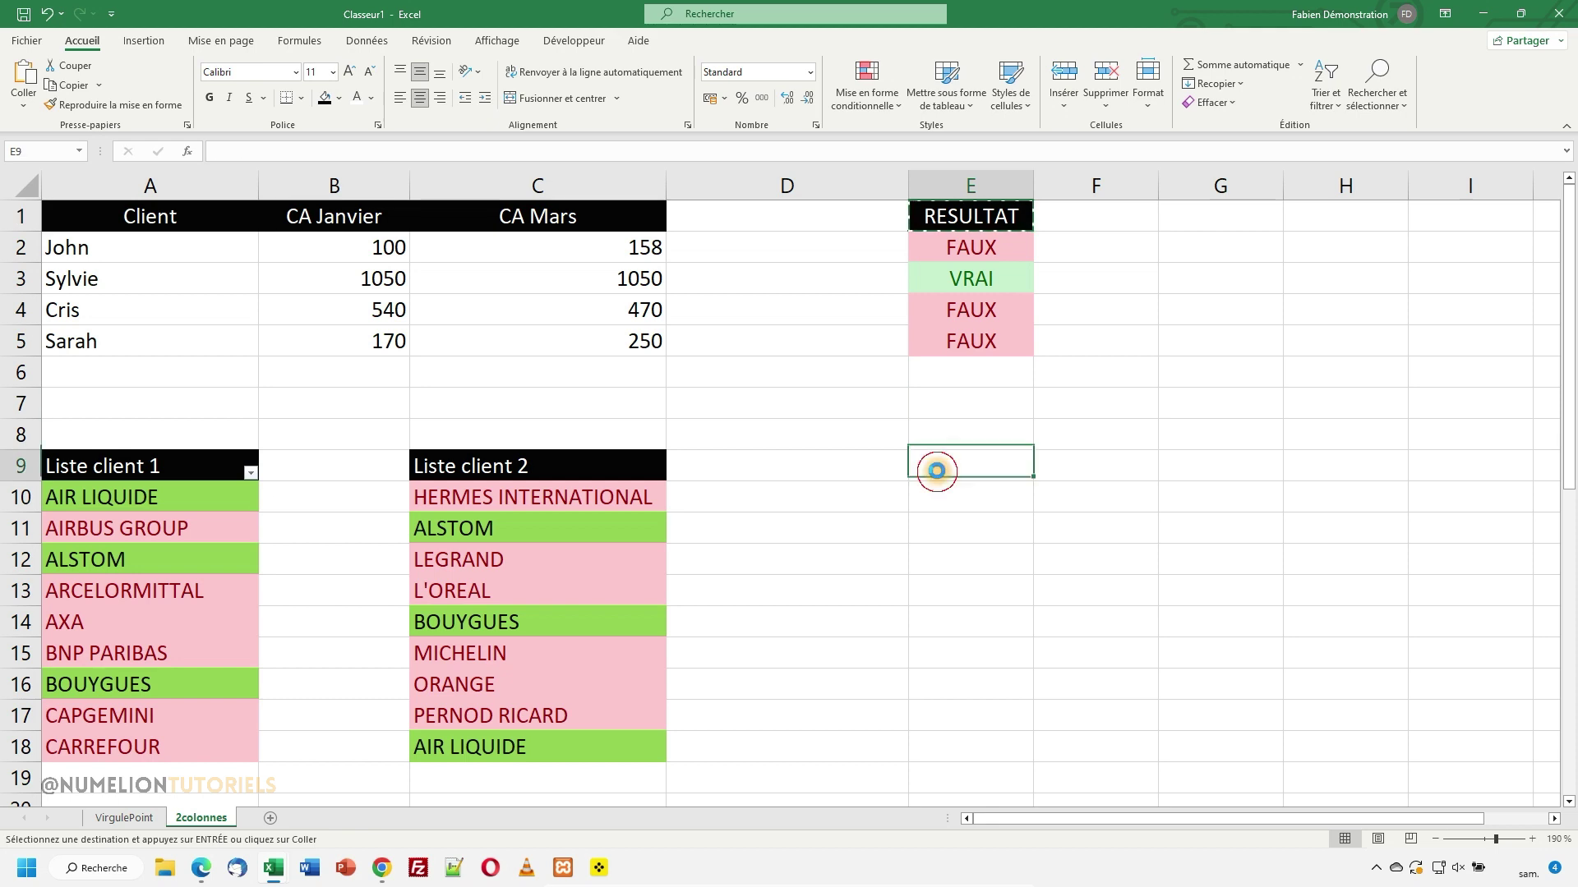
key(ctrl+v)
click(986, 508)
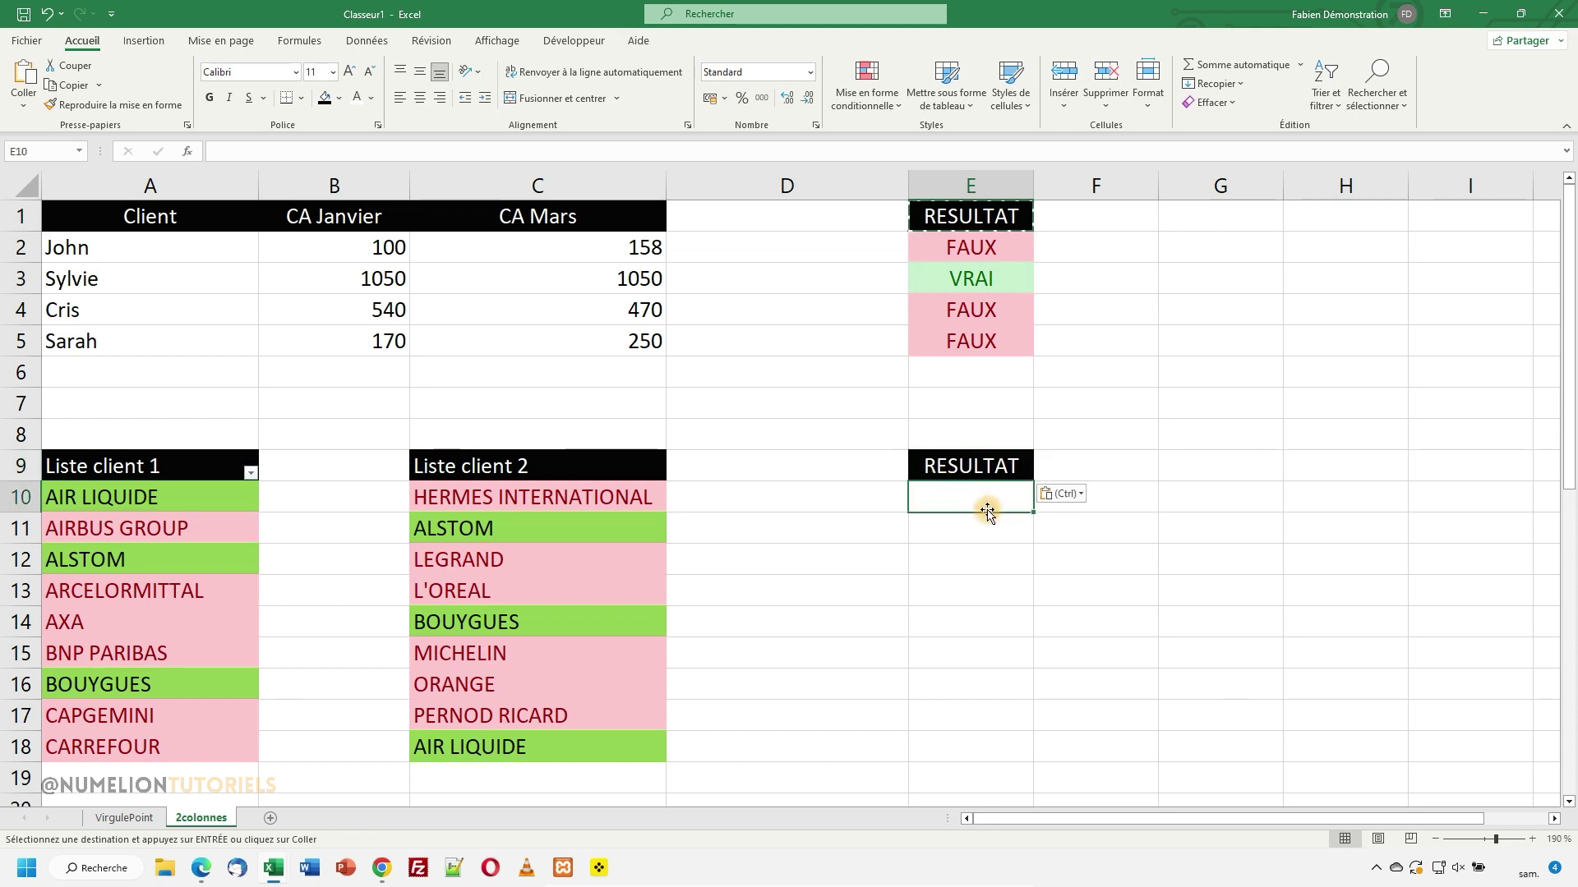
text(=RECHERCHE)
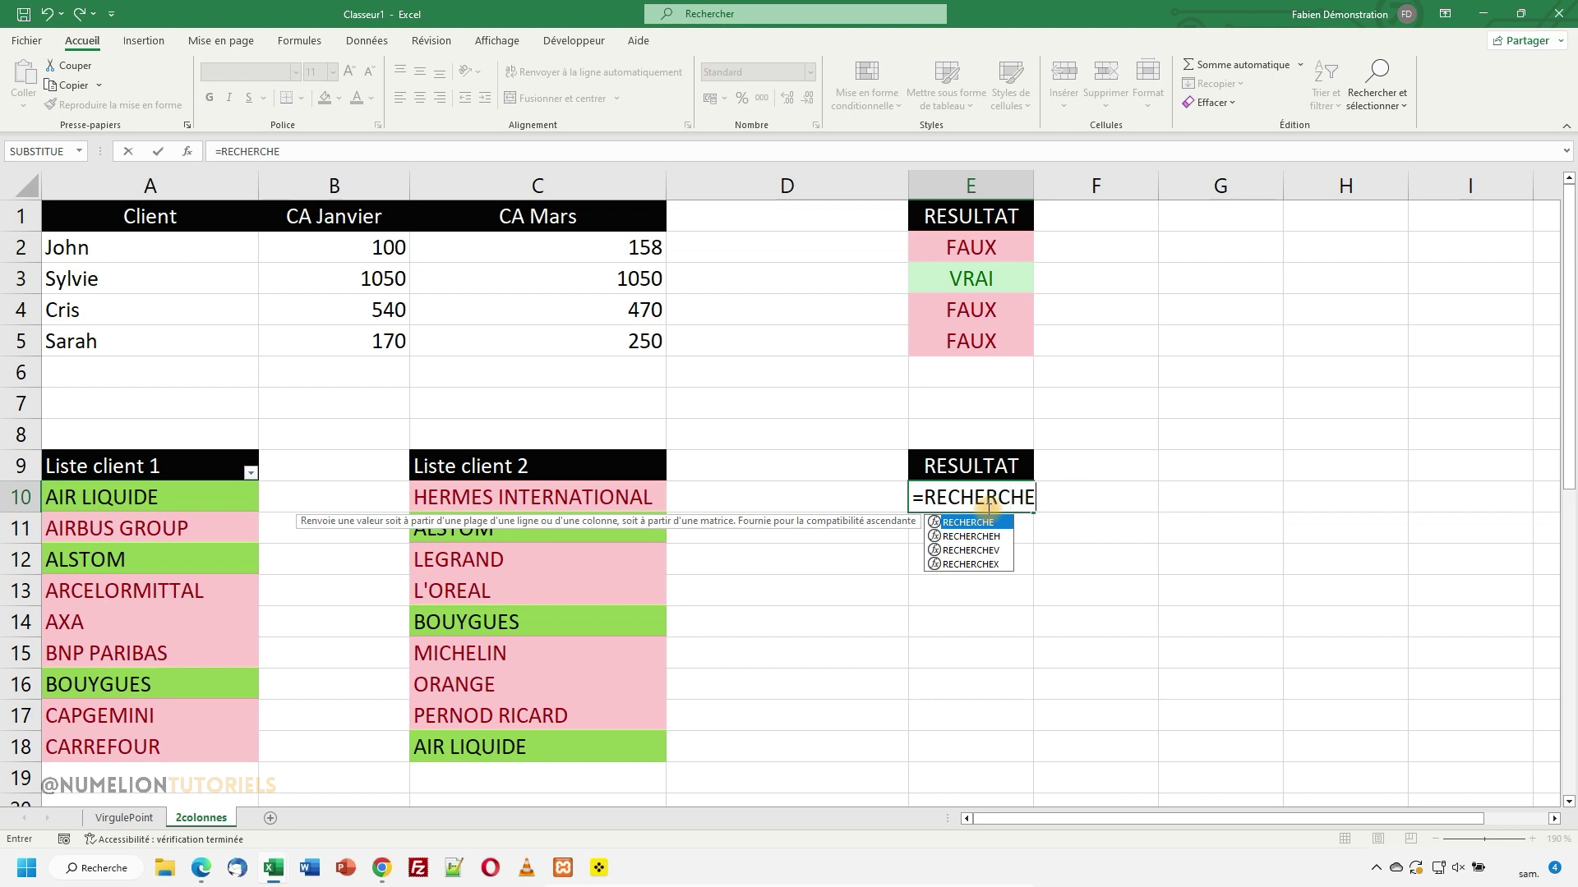
text(V()
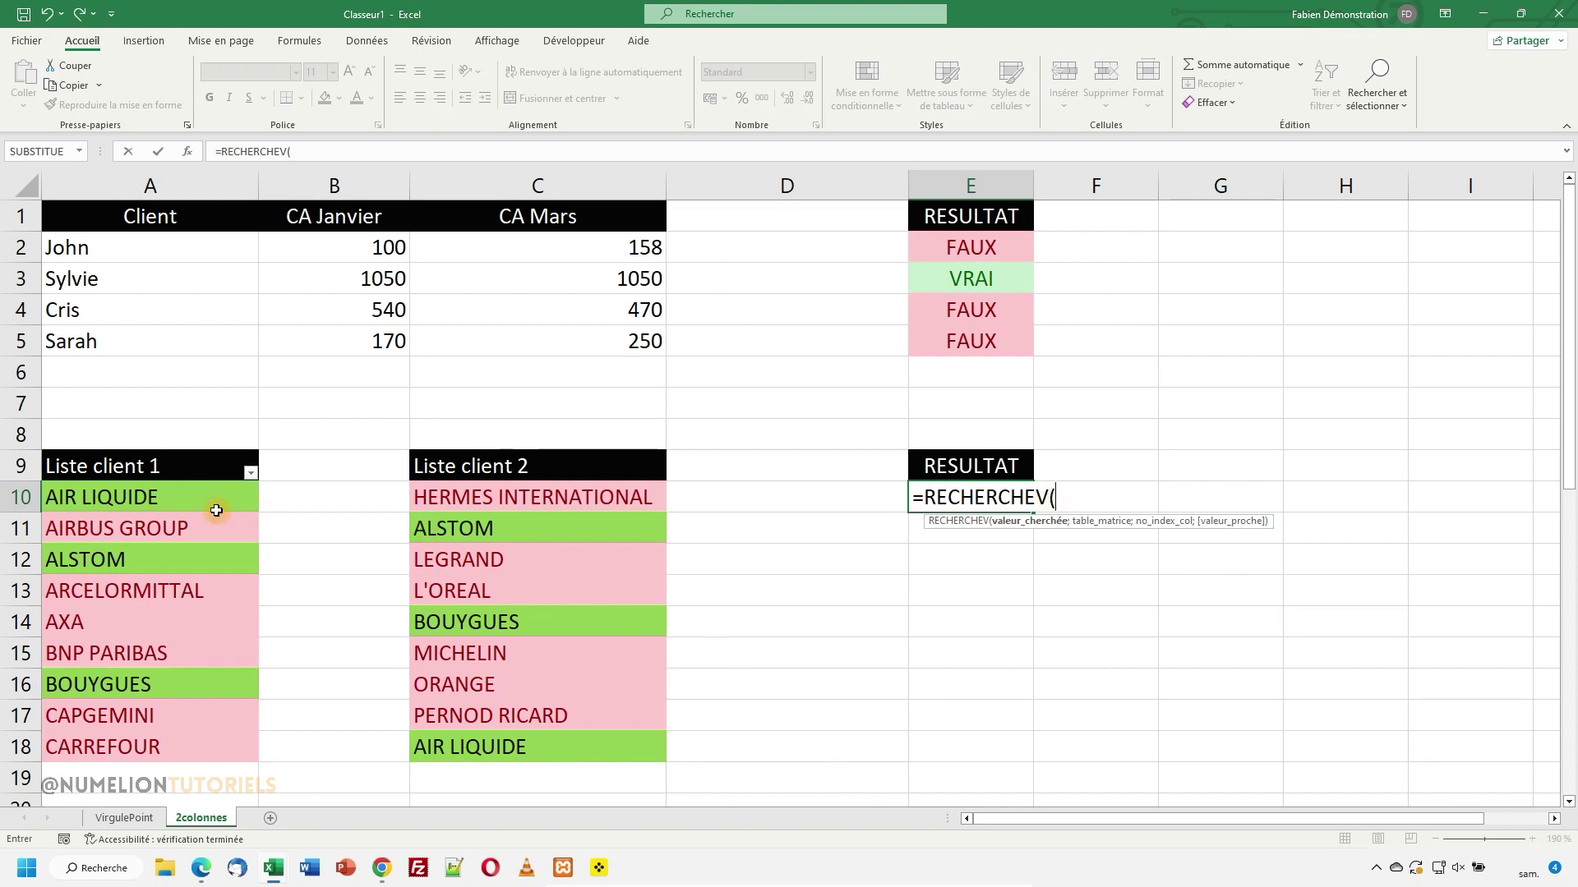
Give E10's RECHERCHEV lookup value A10 and search range C10:C18, the Liste client 2 names.
click(143, 502)
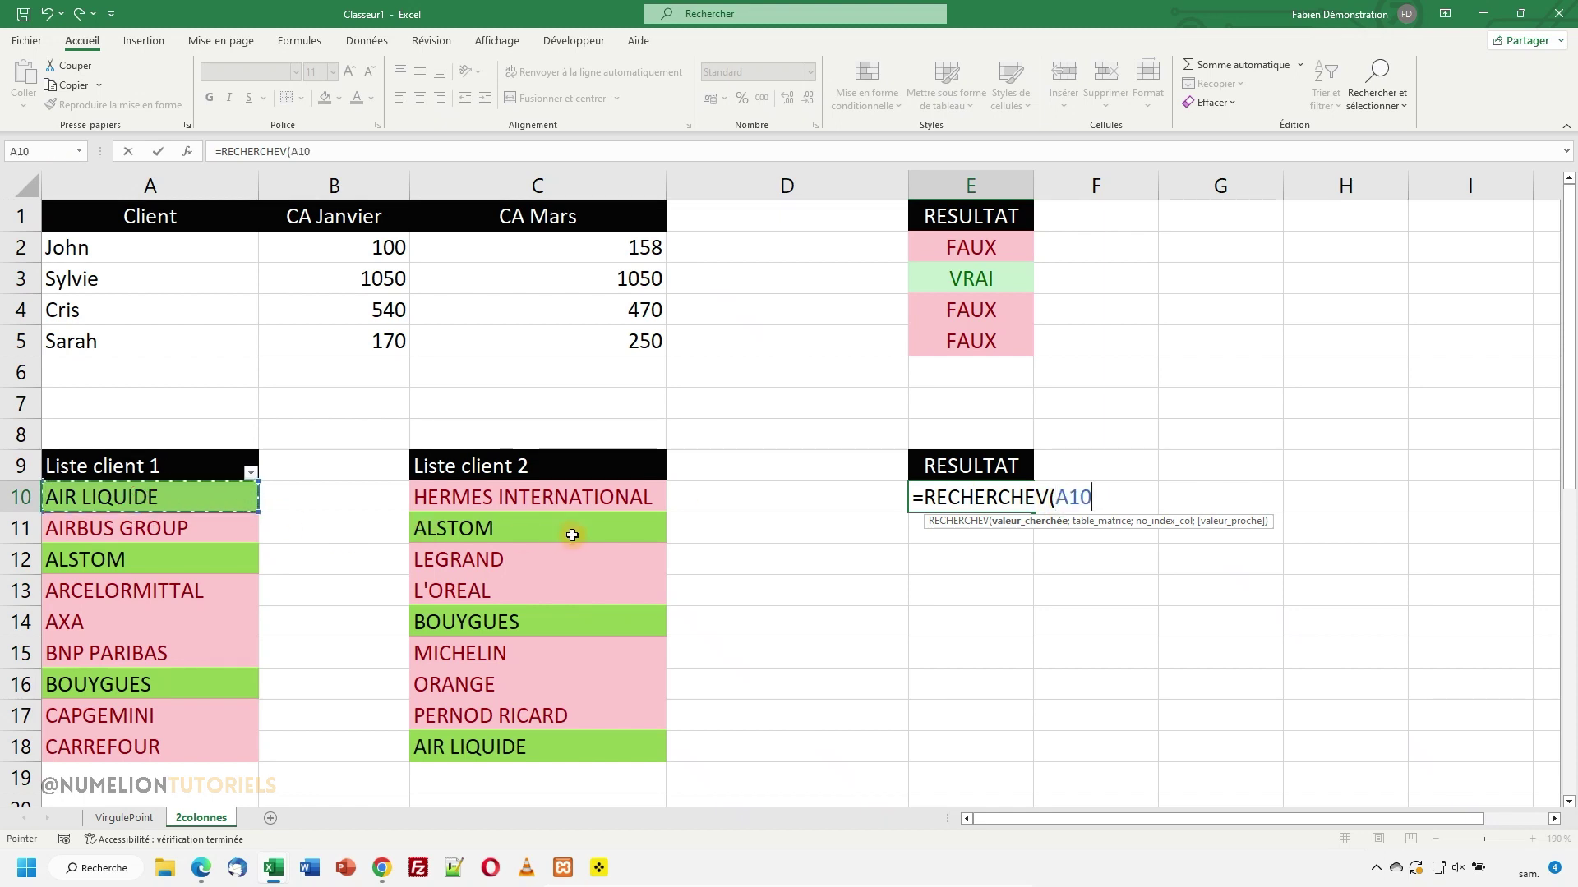
text(;)
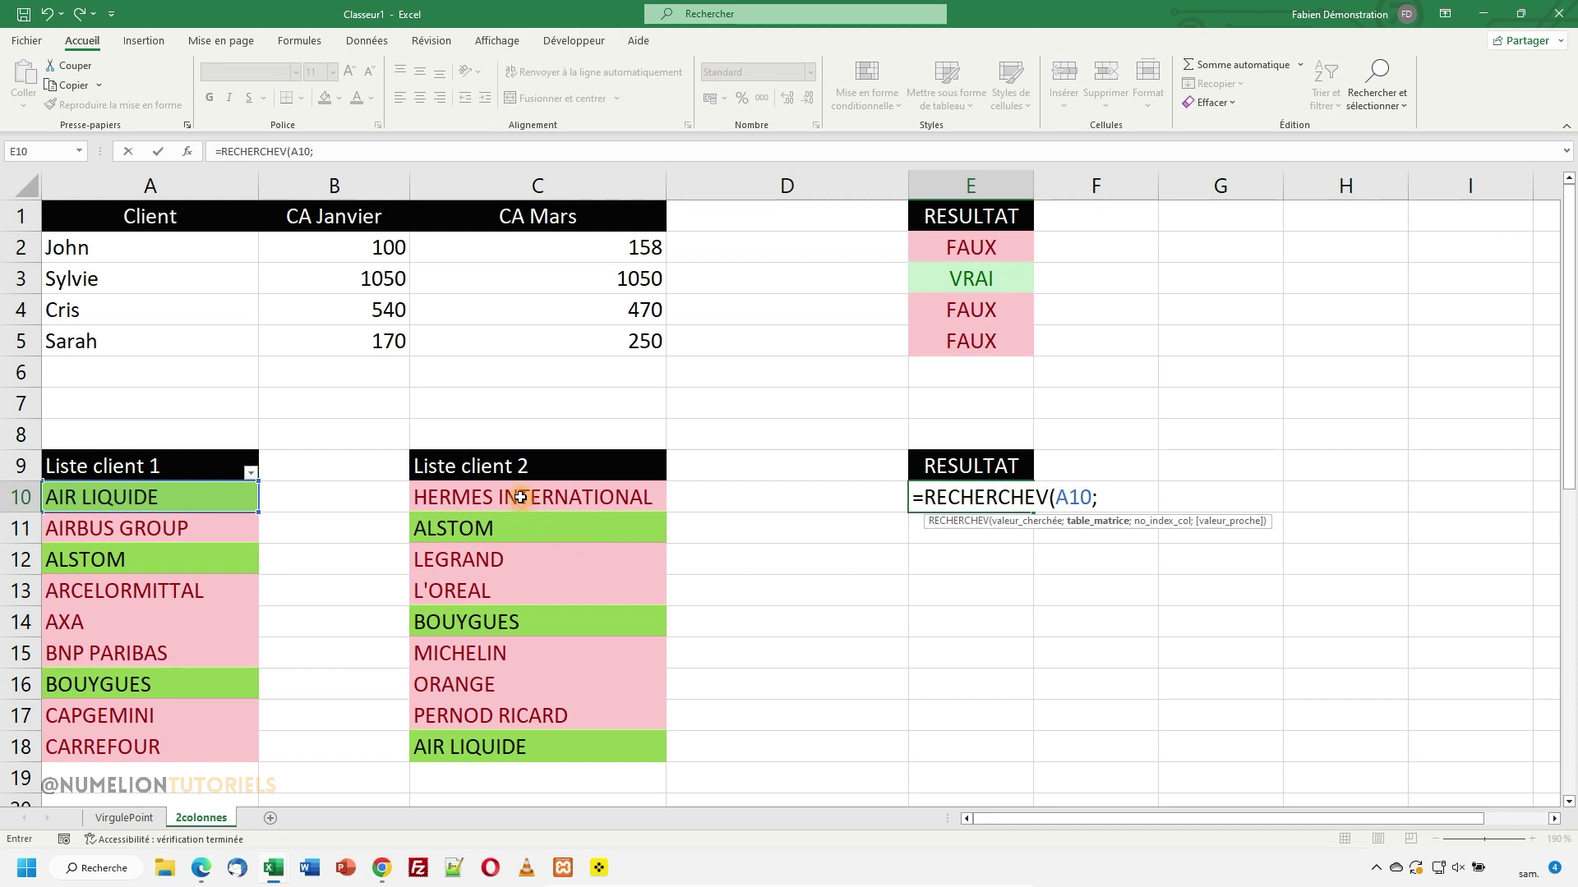
drag(520, 497, 520, 748)
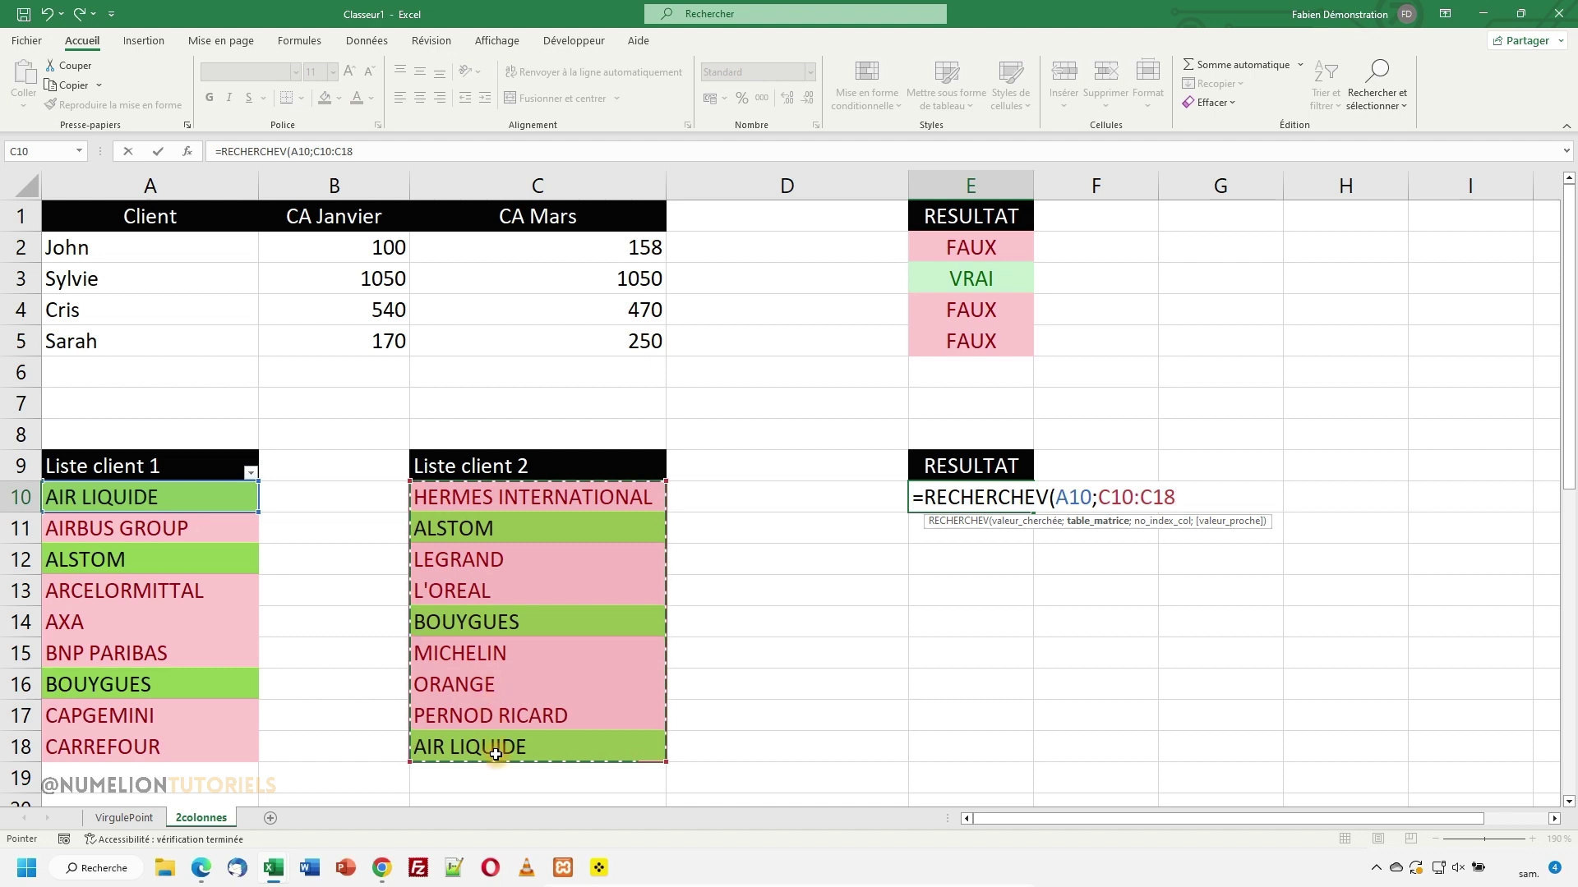
click(1142, 507)
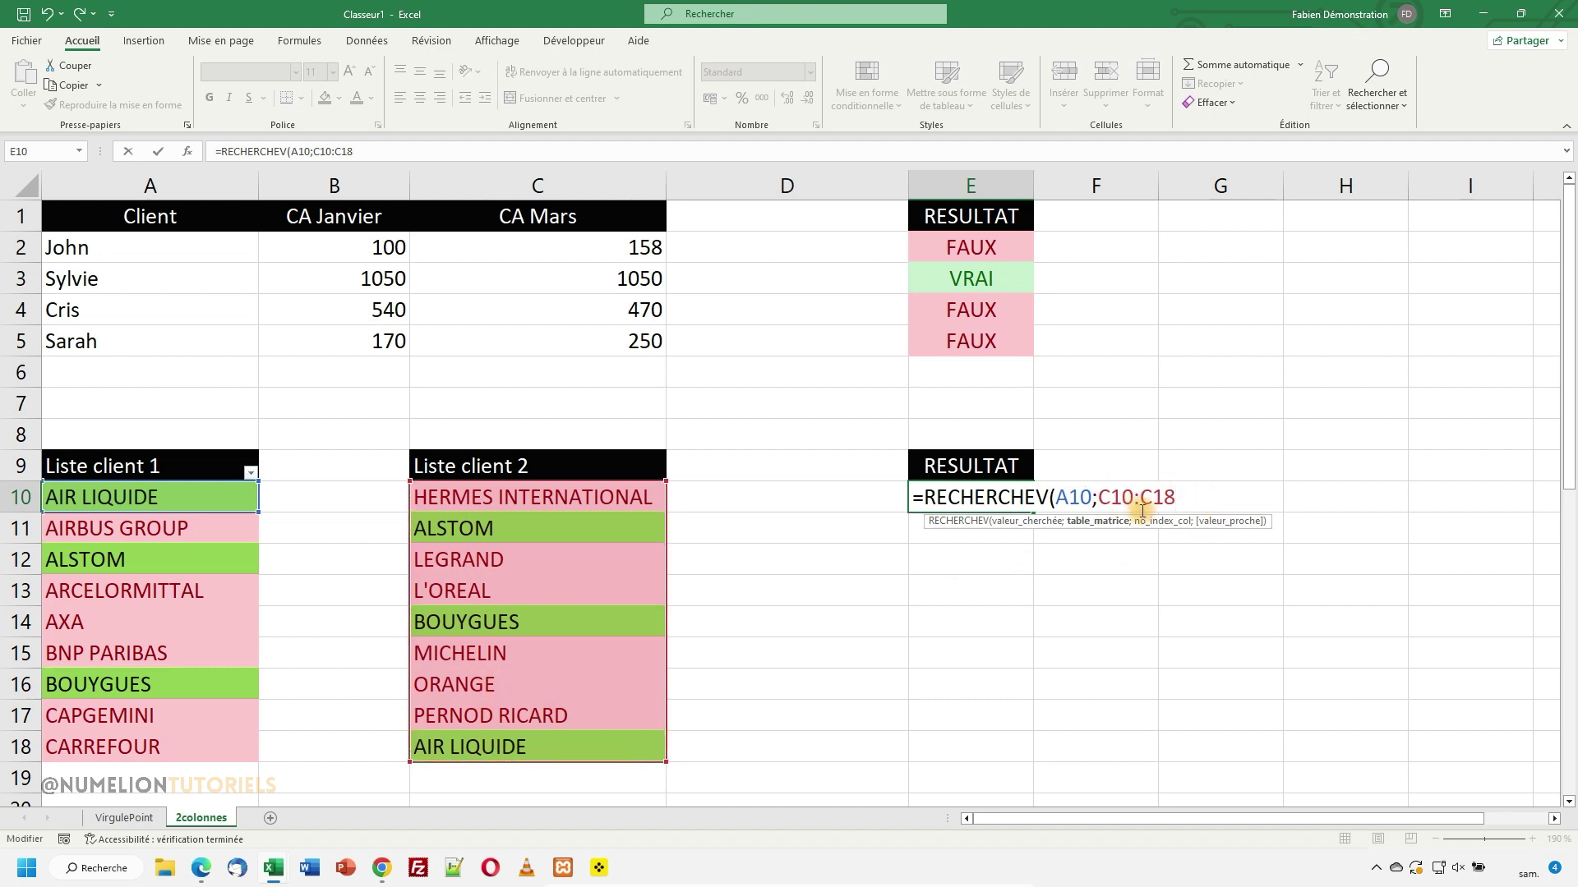
Make the lookup range absolute as $C$10:$C$18.
text($)
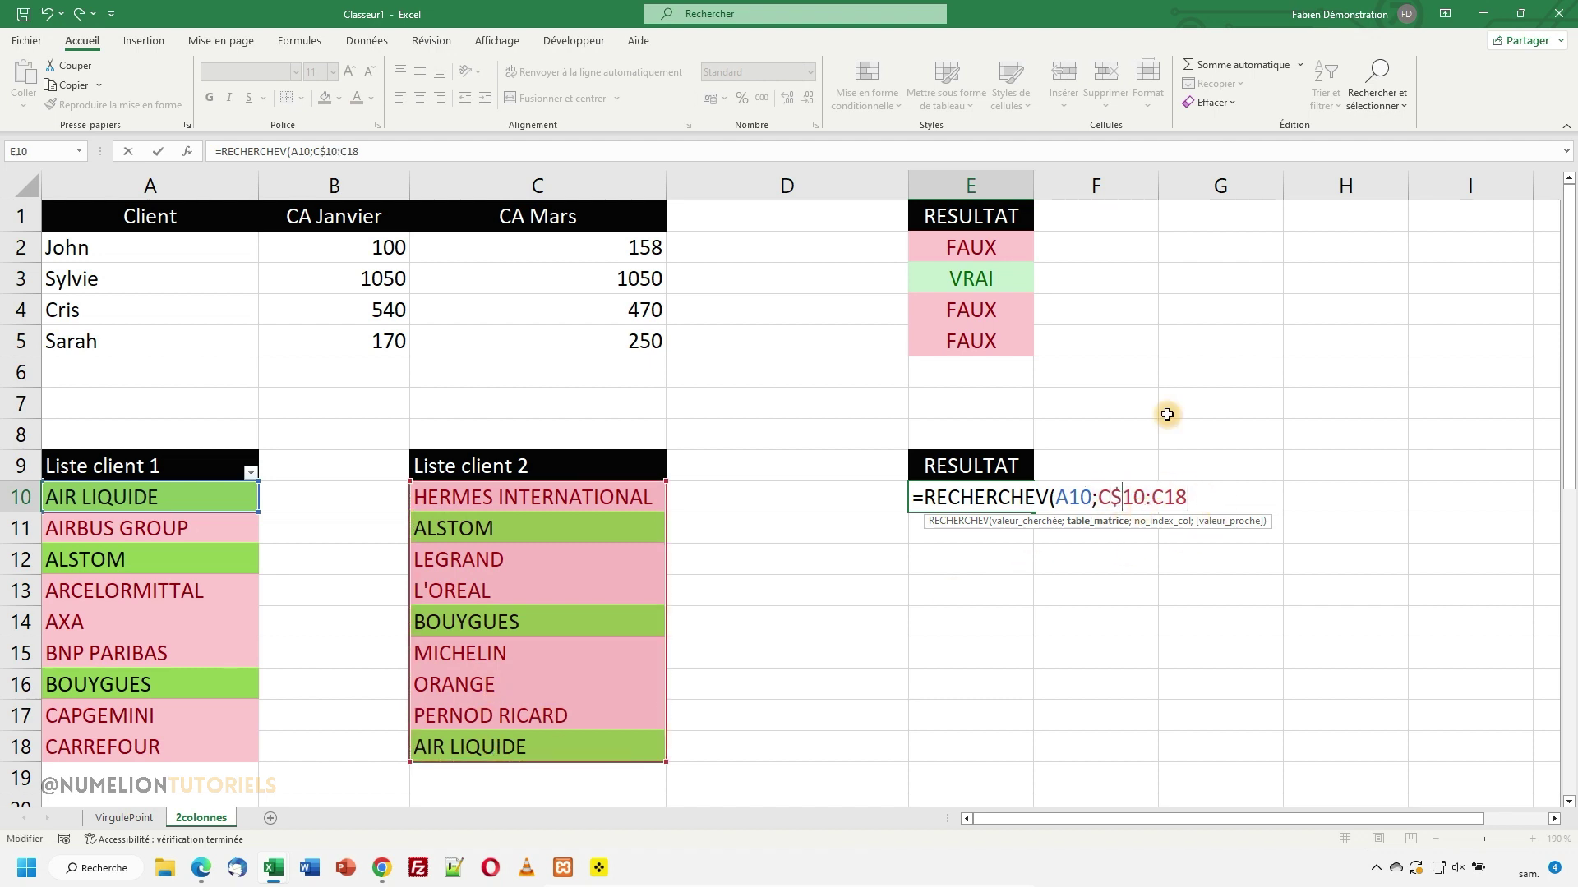
click(1104, 498)
text($)
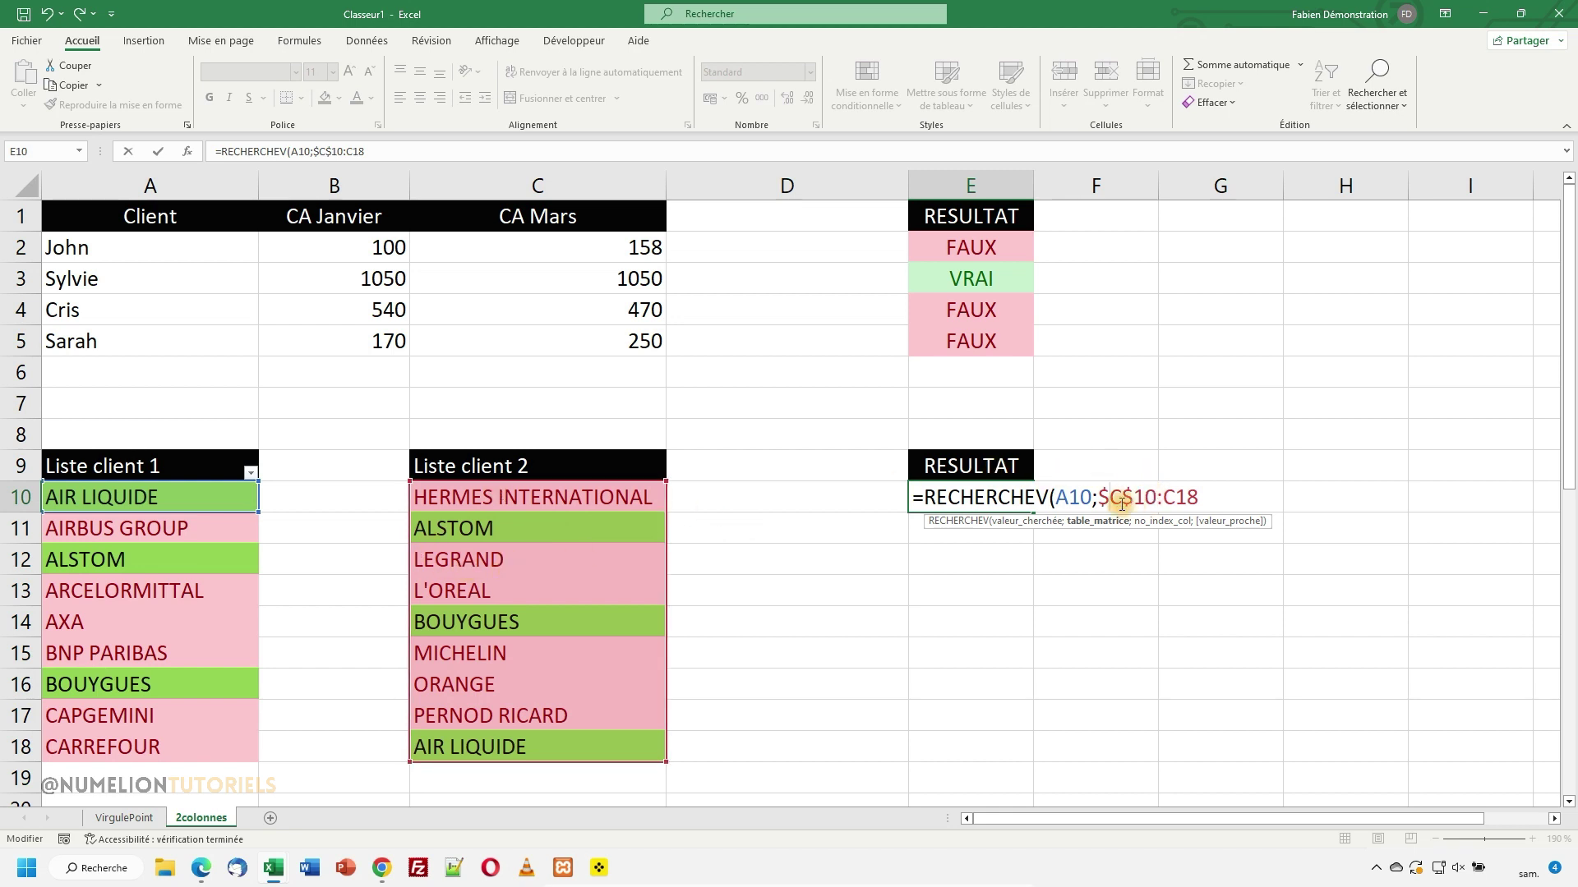
click(1225, 498)
key(F4)
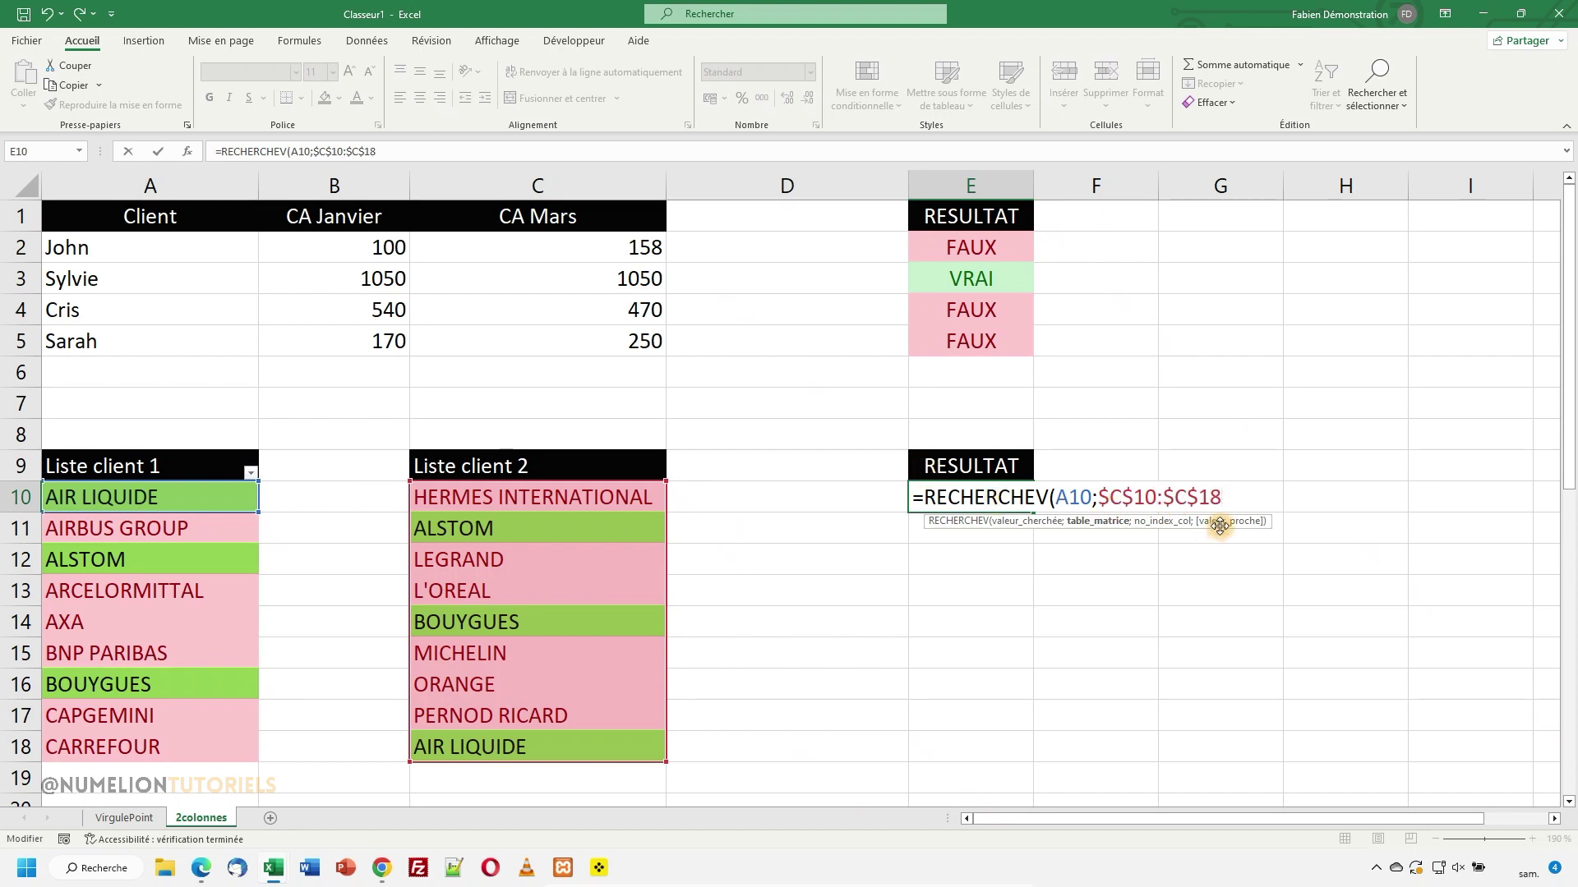
Finish the formula with column 1 and exact match FAUX so E10 returns AIR LIQUIDE.
text(;)
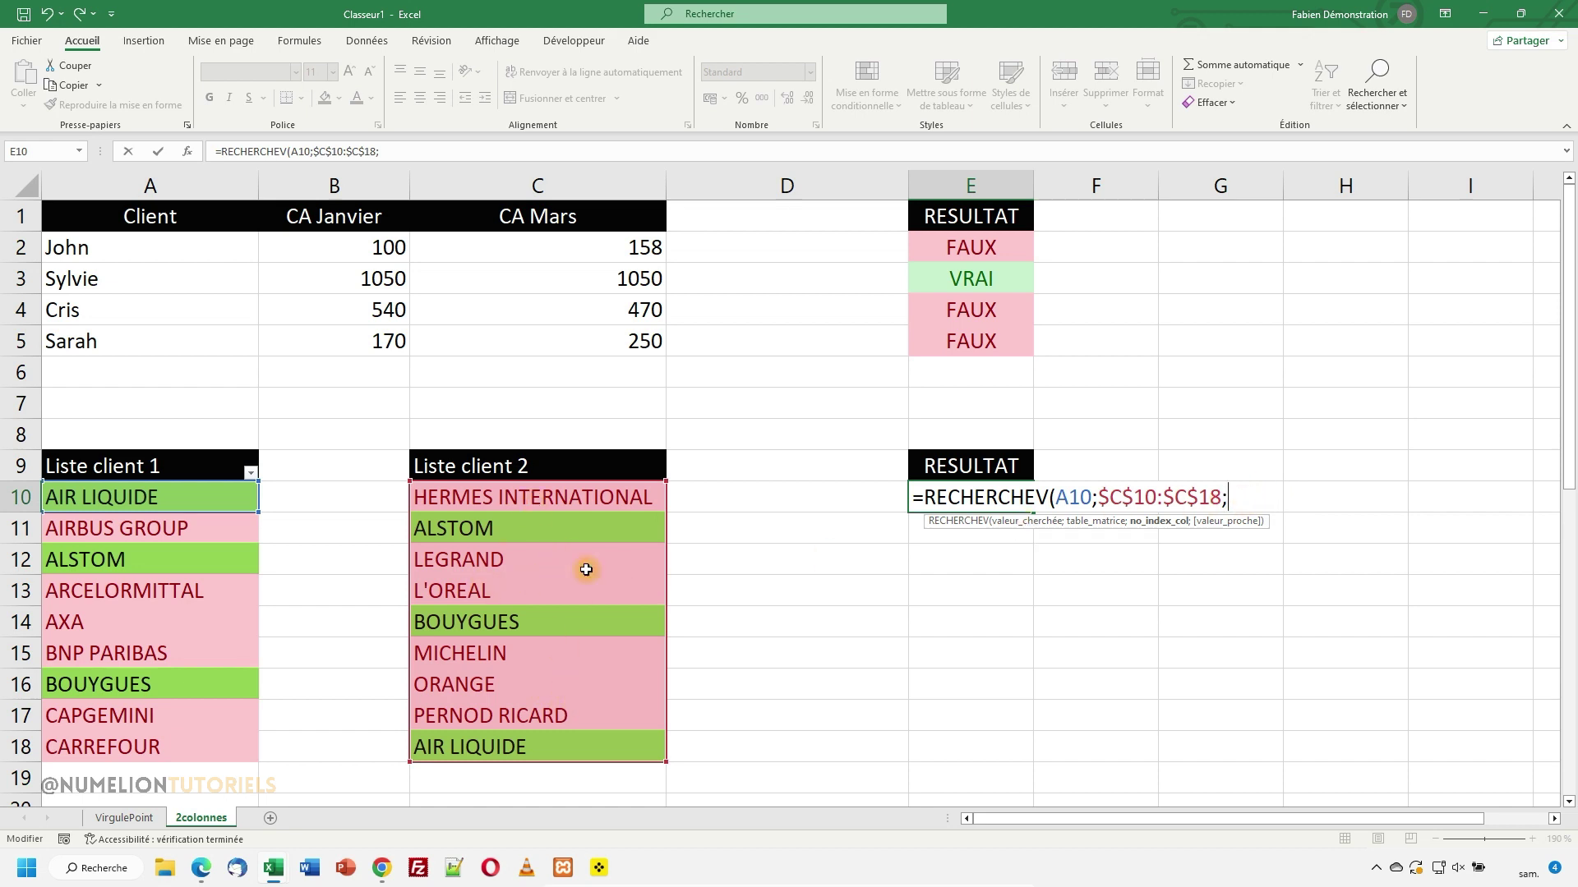
text(1)
text(;)
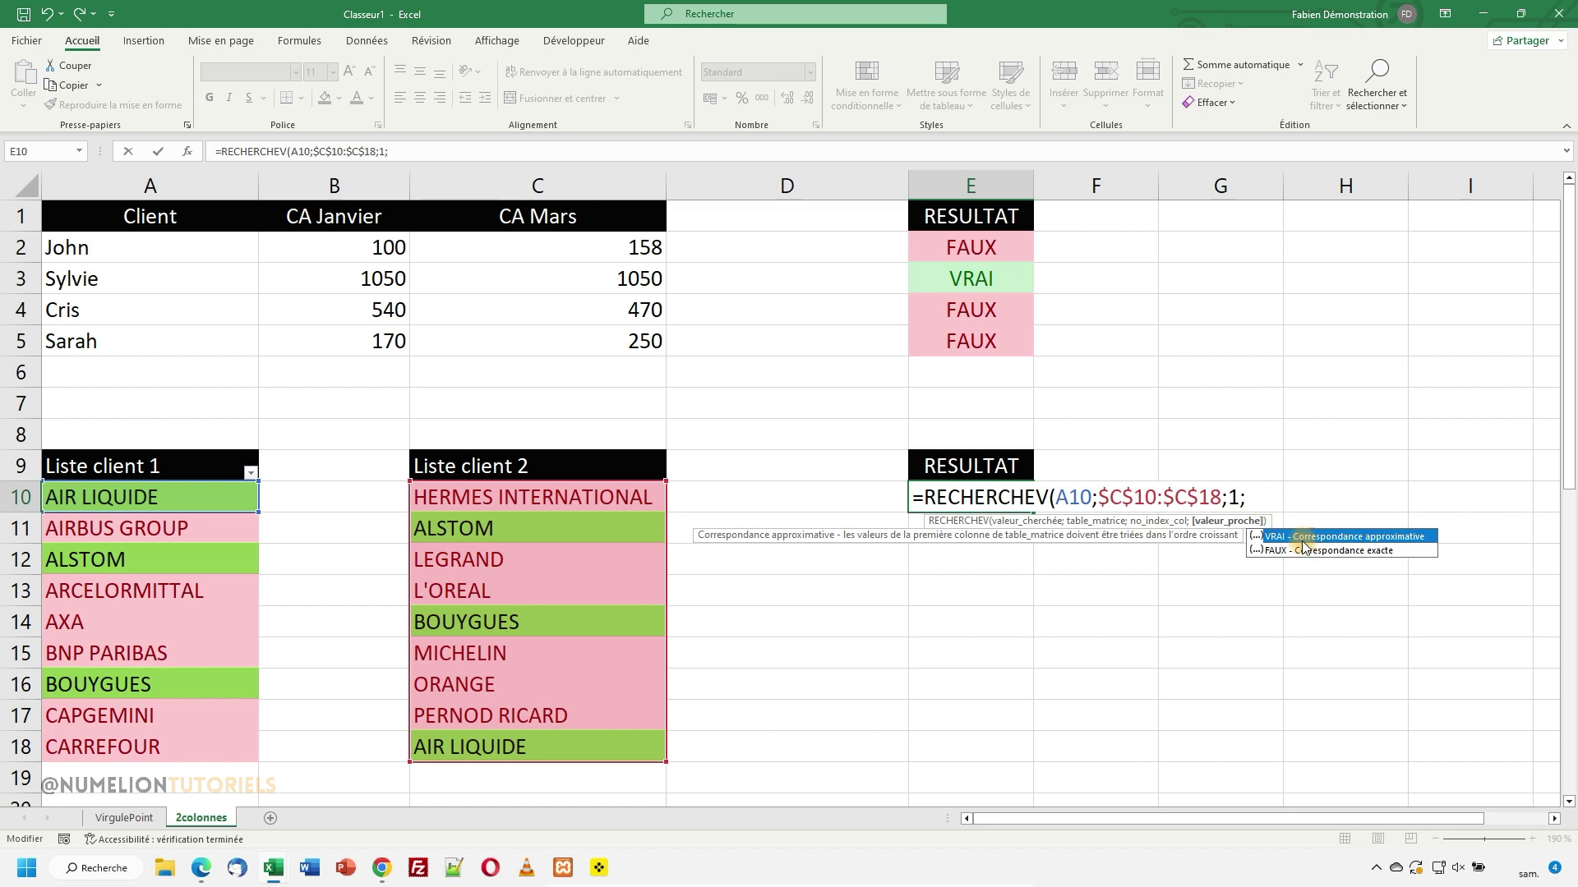
double_click(1317, 552)
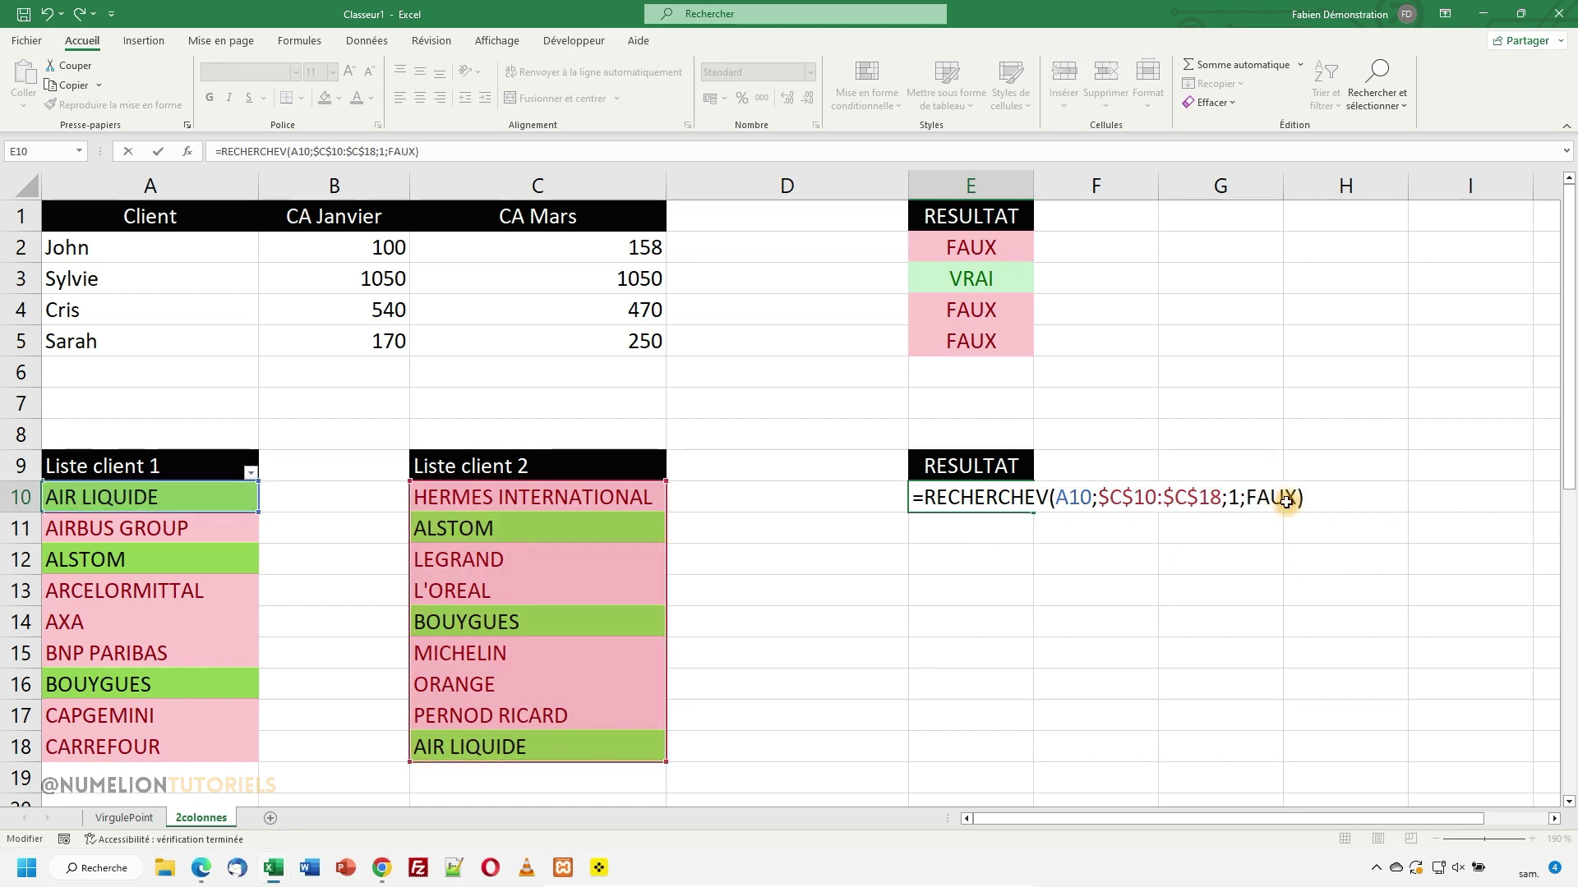
key(Return)
click(973, 502)
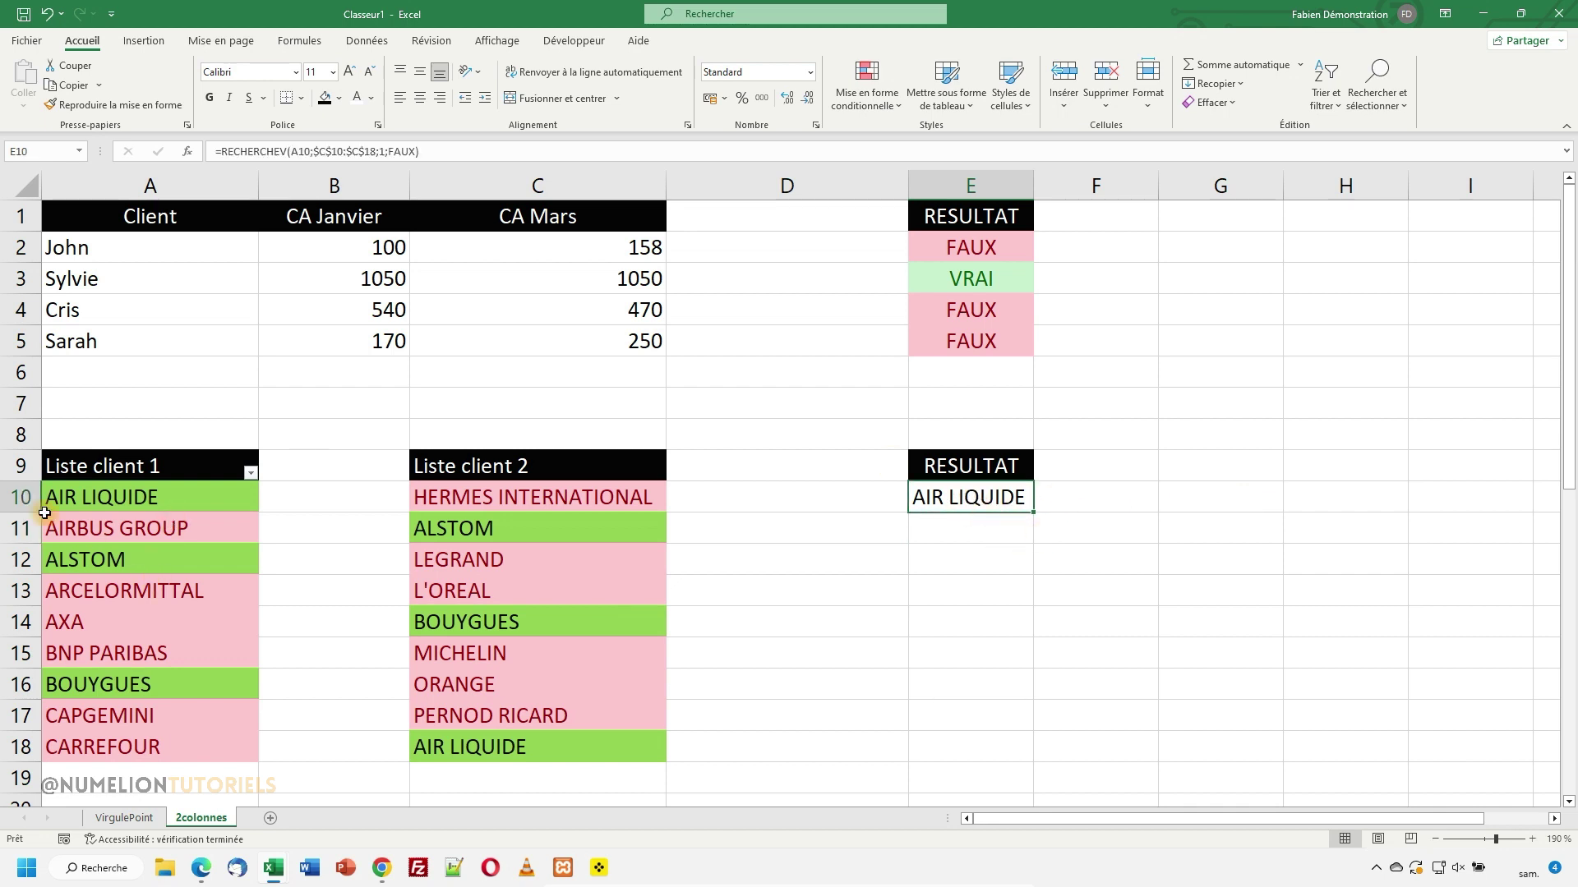
Fill E10's lookup down to E18, giving ALSTOM and BOUYGUES matches and #N/A elsewhere.
drag(1038, 509, 995, 761)
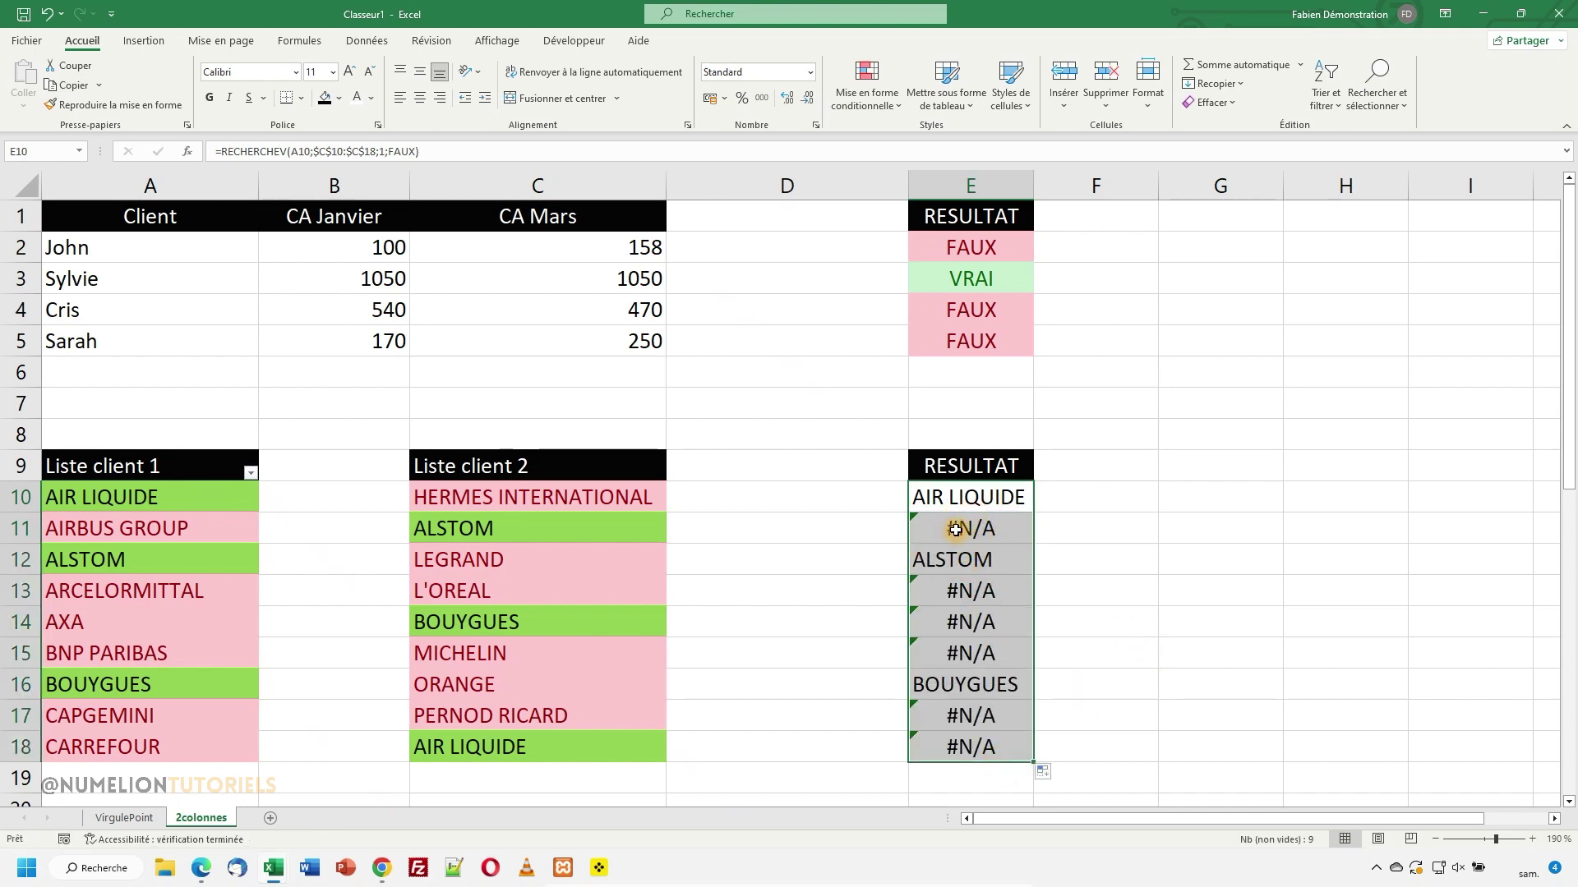
click(949, 497)
click(219, 152)
text(S)
key(BackSpace)
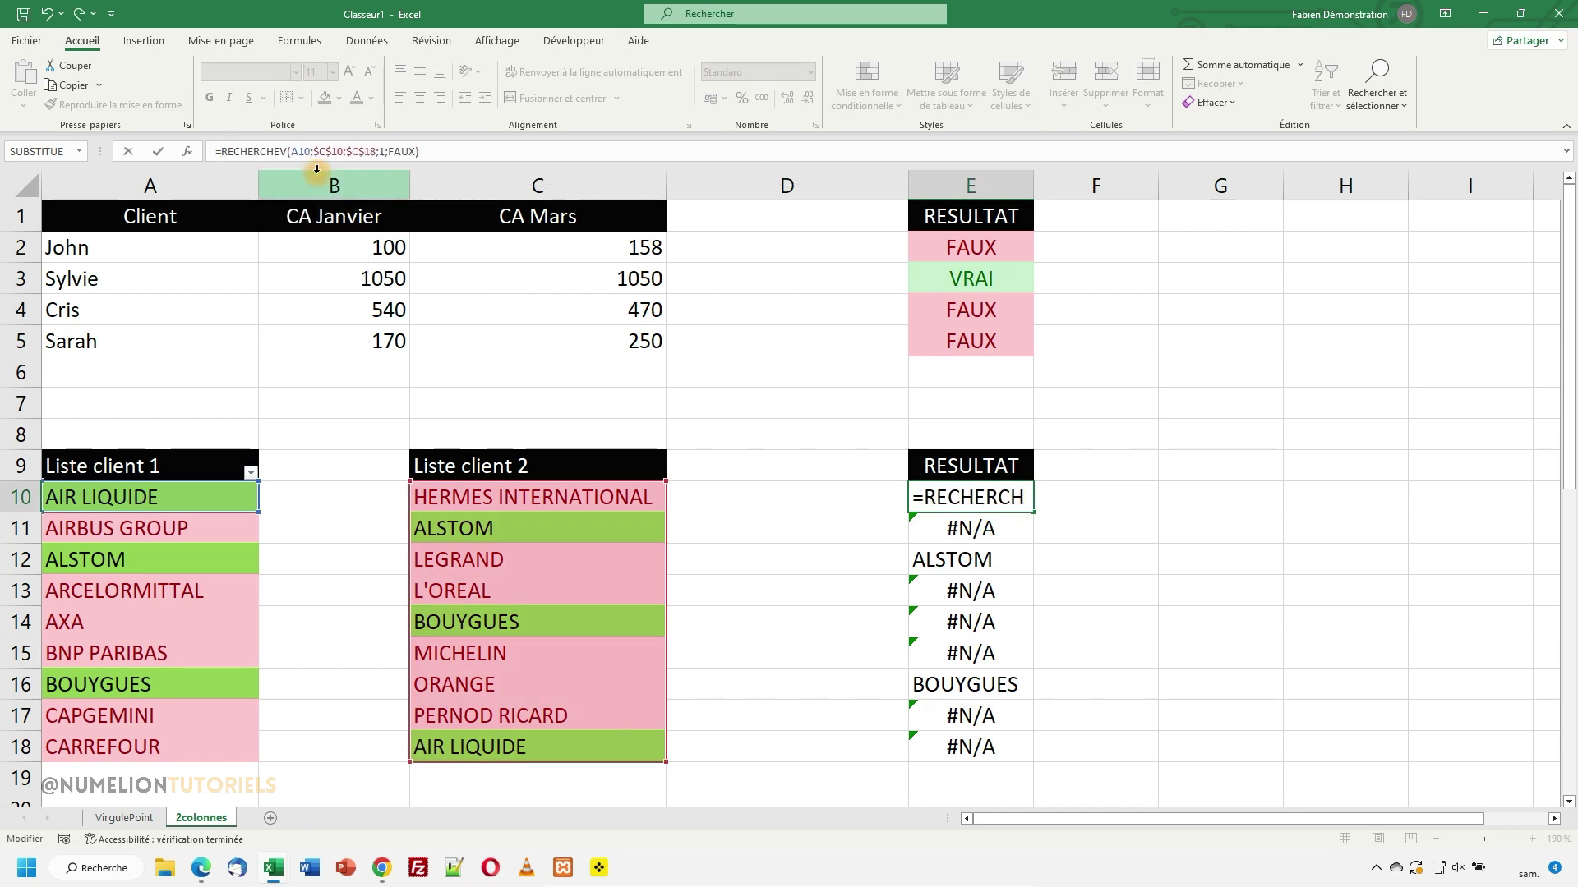
Wrap E10's lookup in SIERREUR with "FAUX" as the fallback, correcting the function name.
text(SIER)
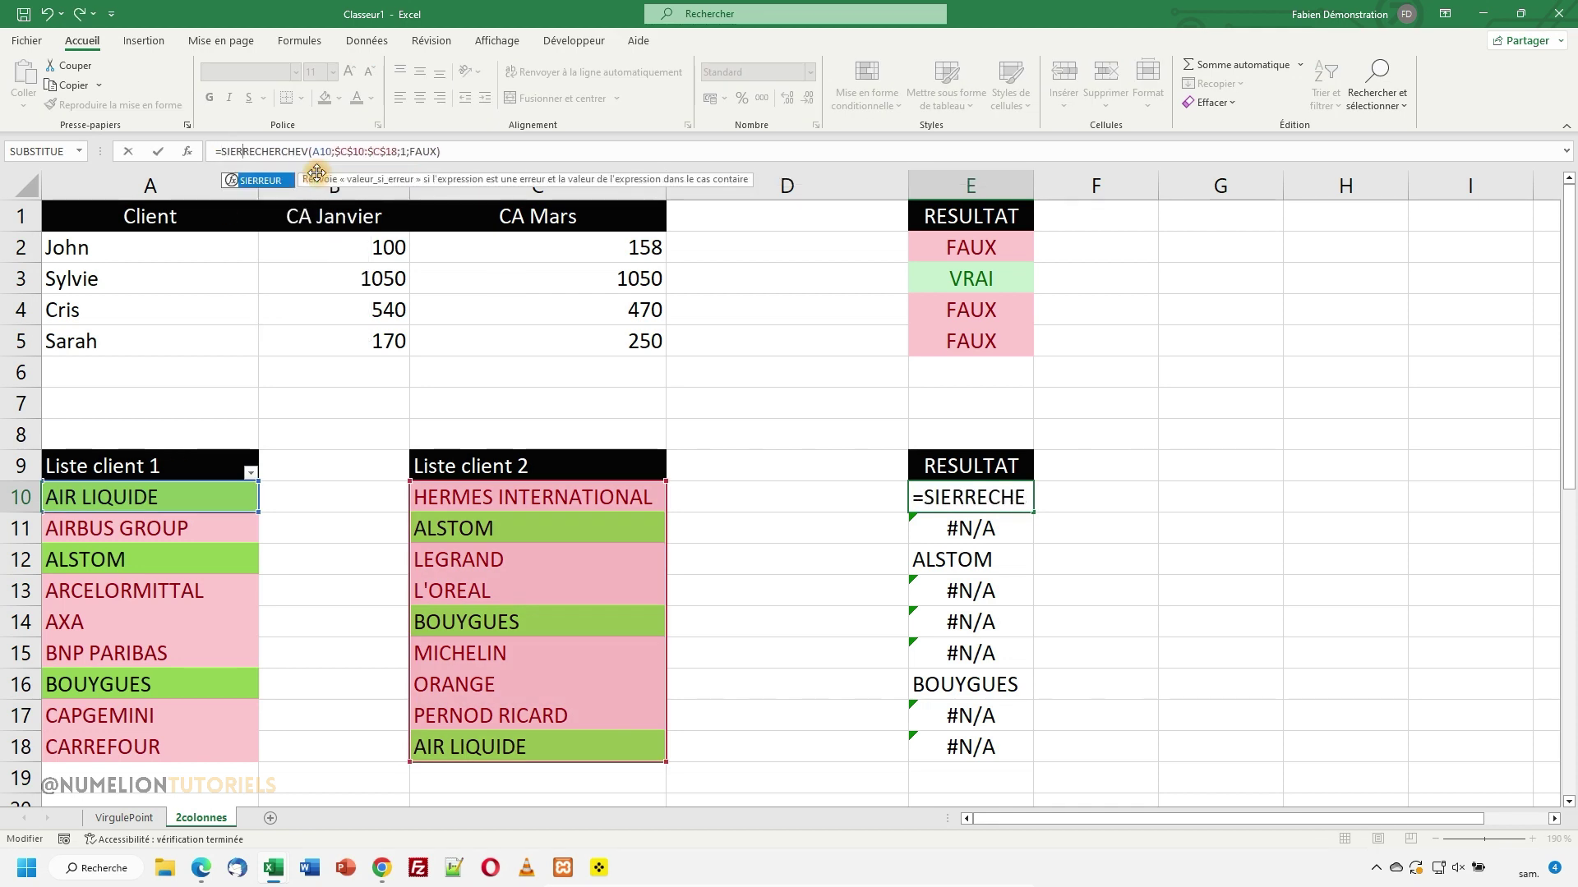
text(EUR()
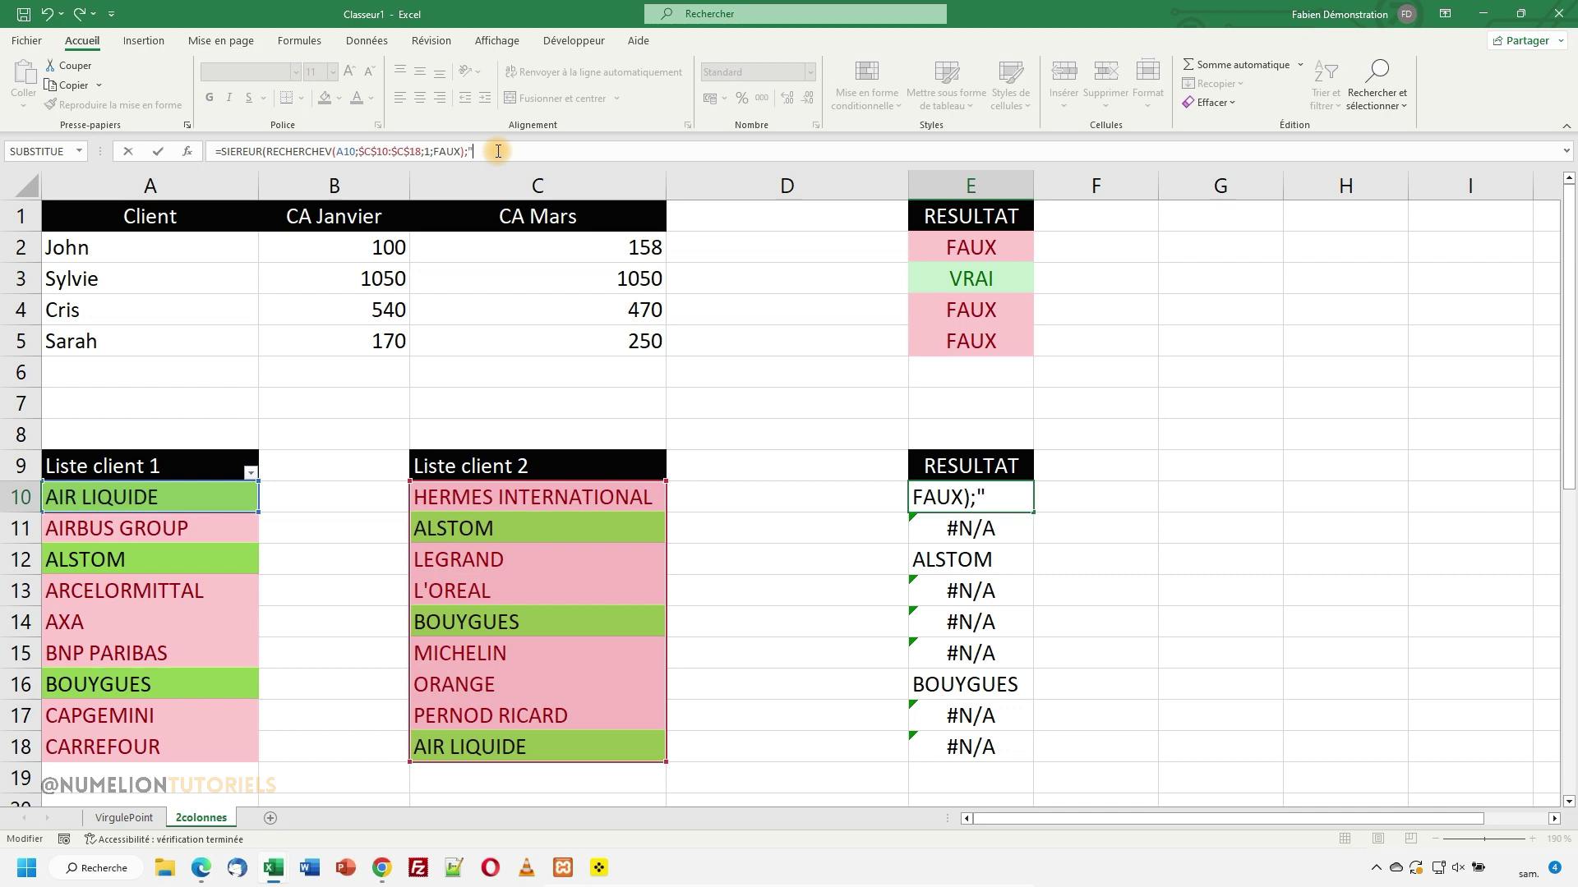
text(AUX"))
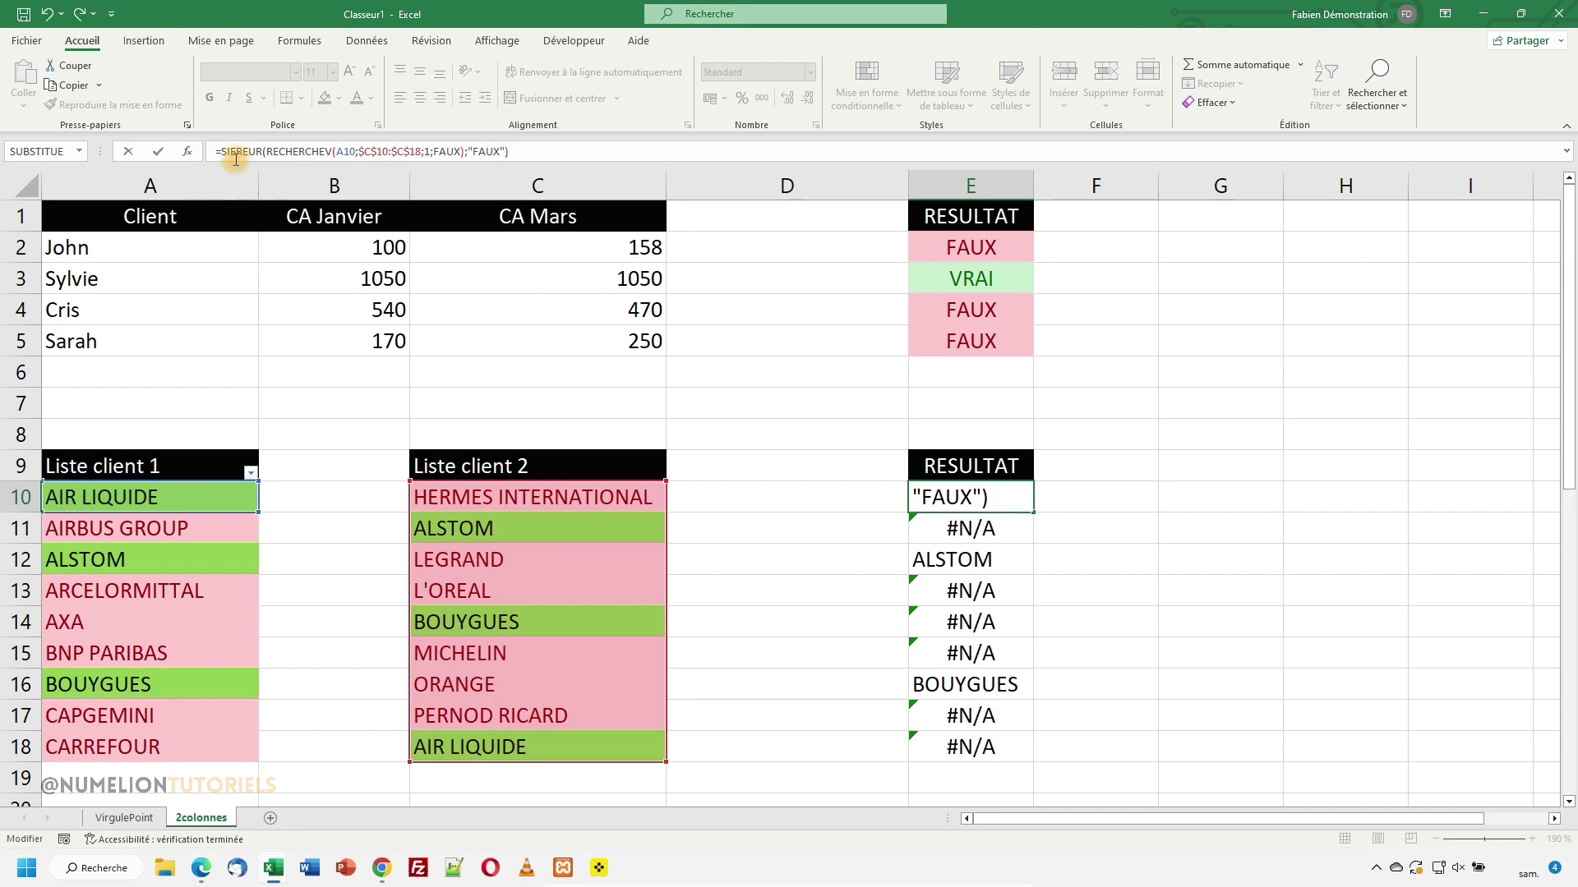
click(242, 153)
text(R)
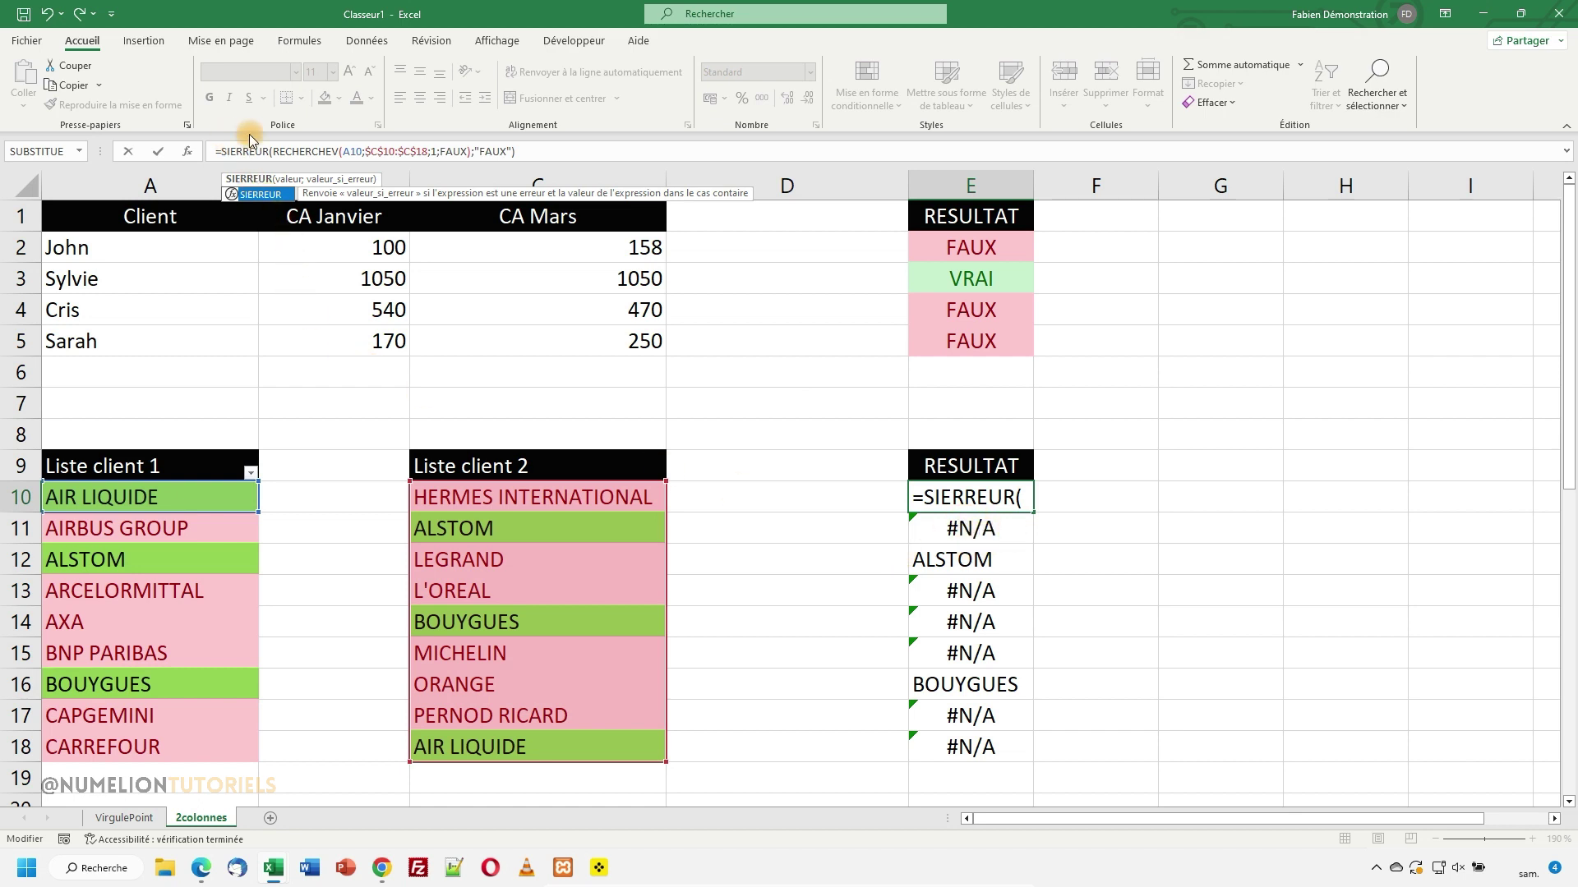
click(519, 151)
key(Return)
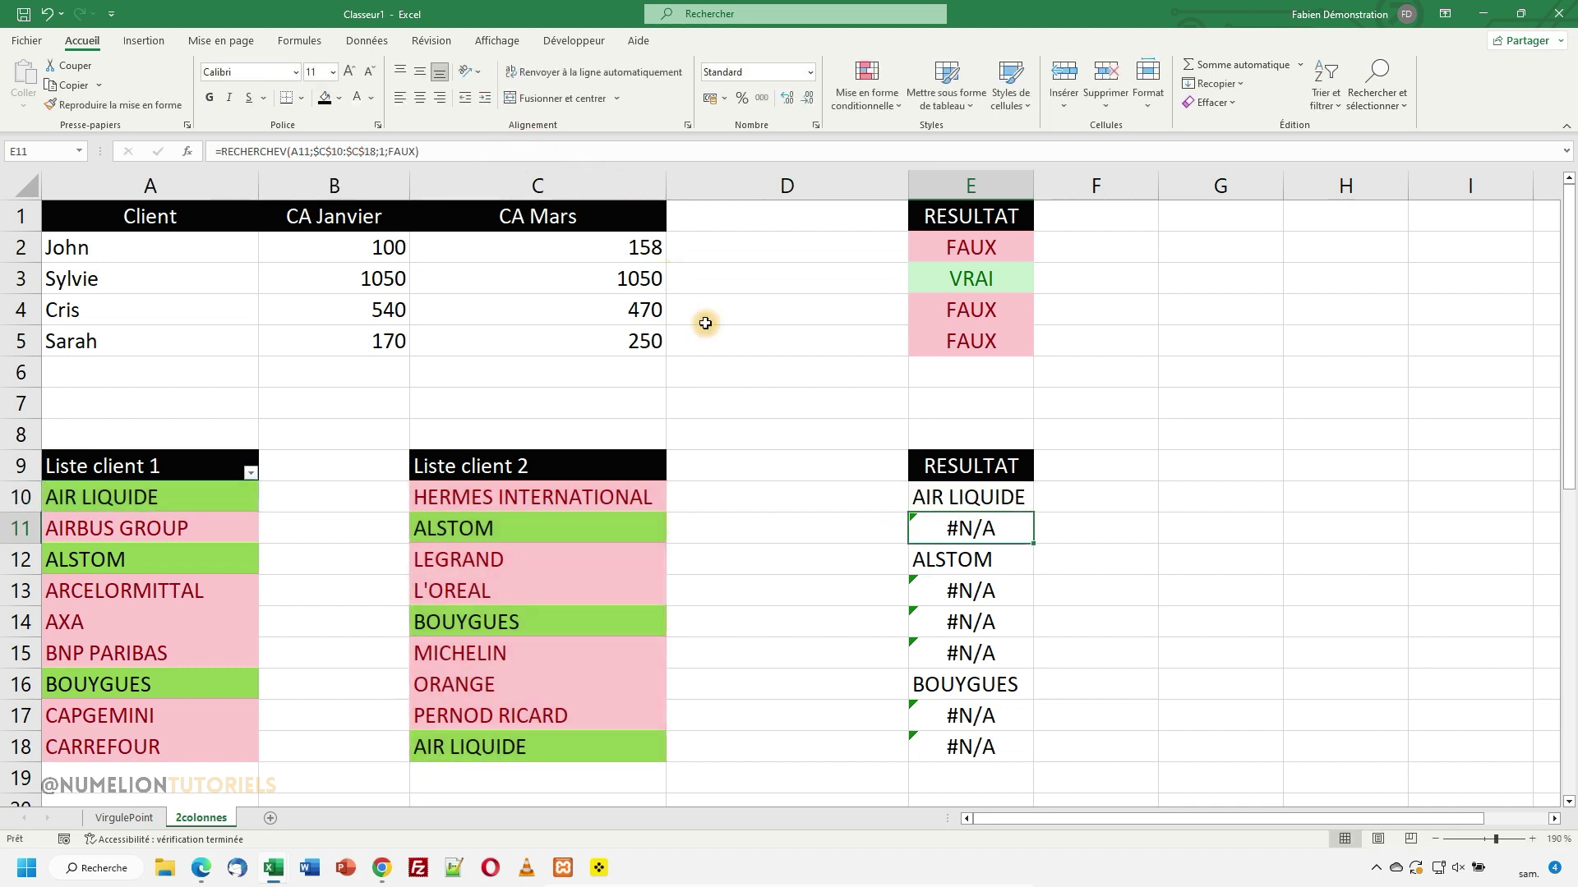
Fill the SIERREUR formula down to E18 and select E10:E18.
click(969, 497)
drag(1035, 515, 977, 741)
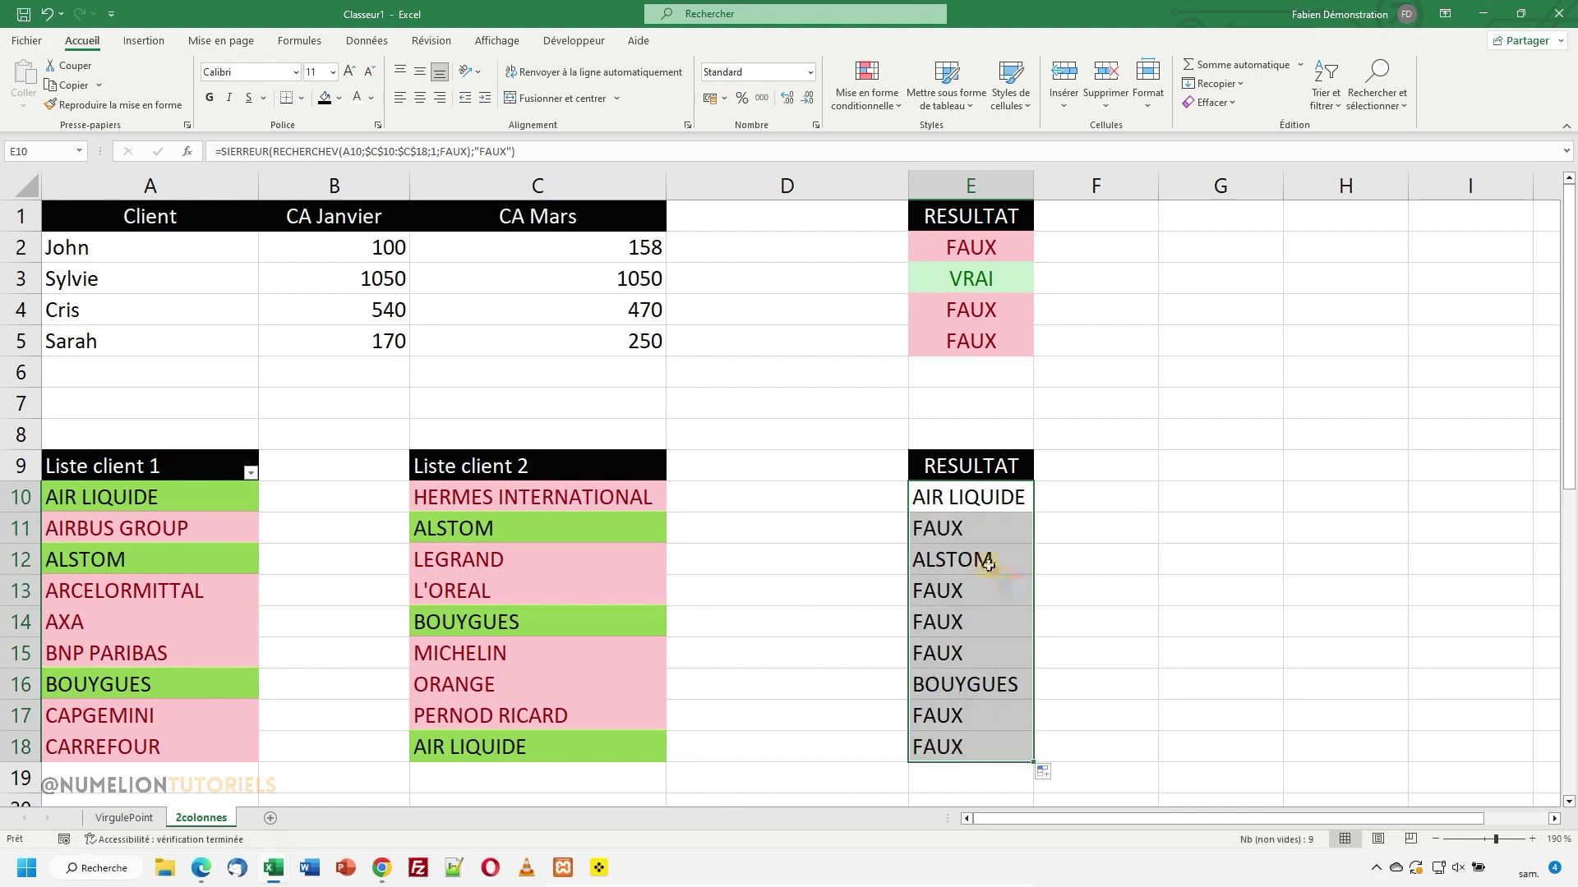
click(943, 490)
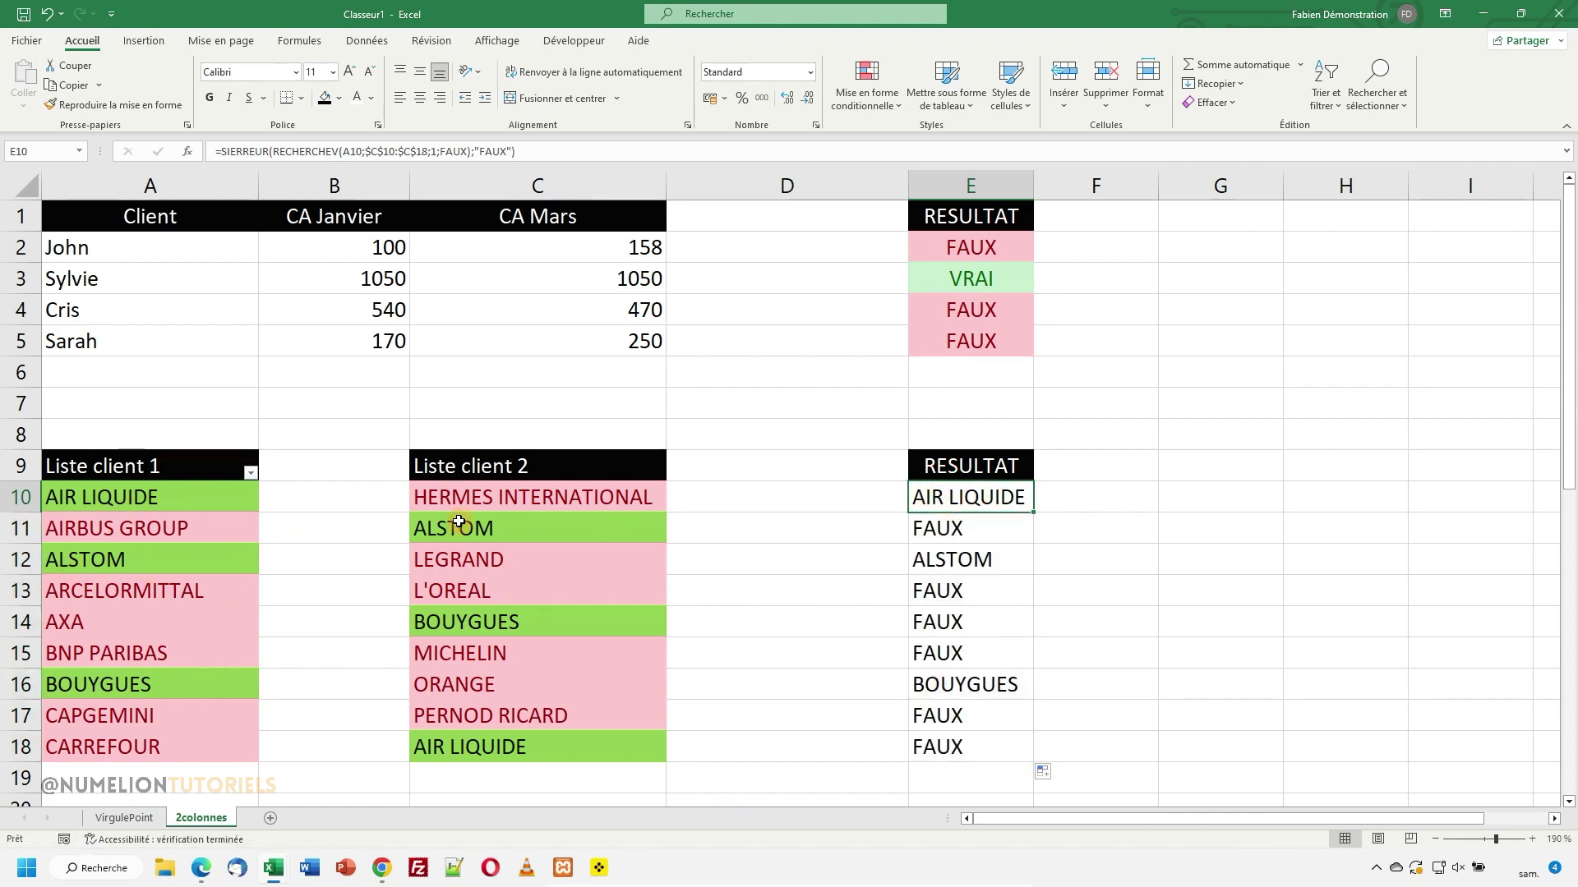
drag(945, 500, 953, 754)
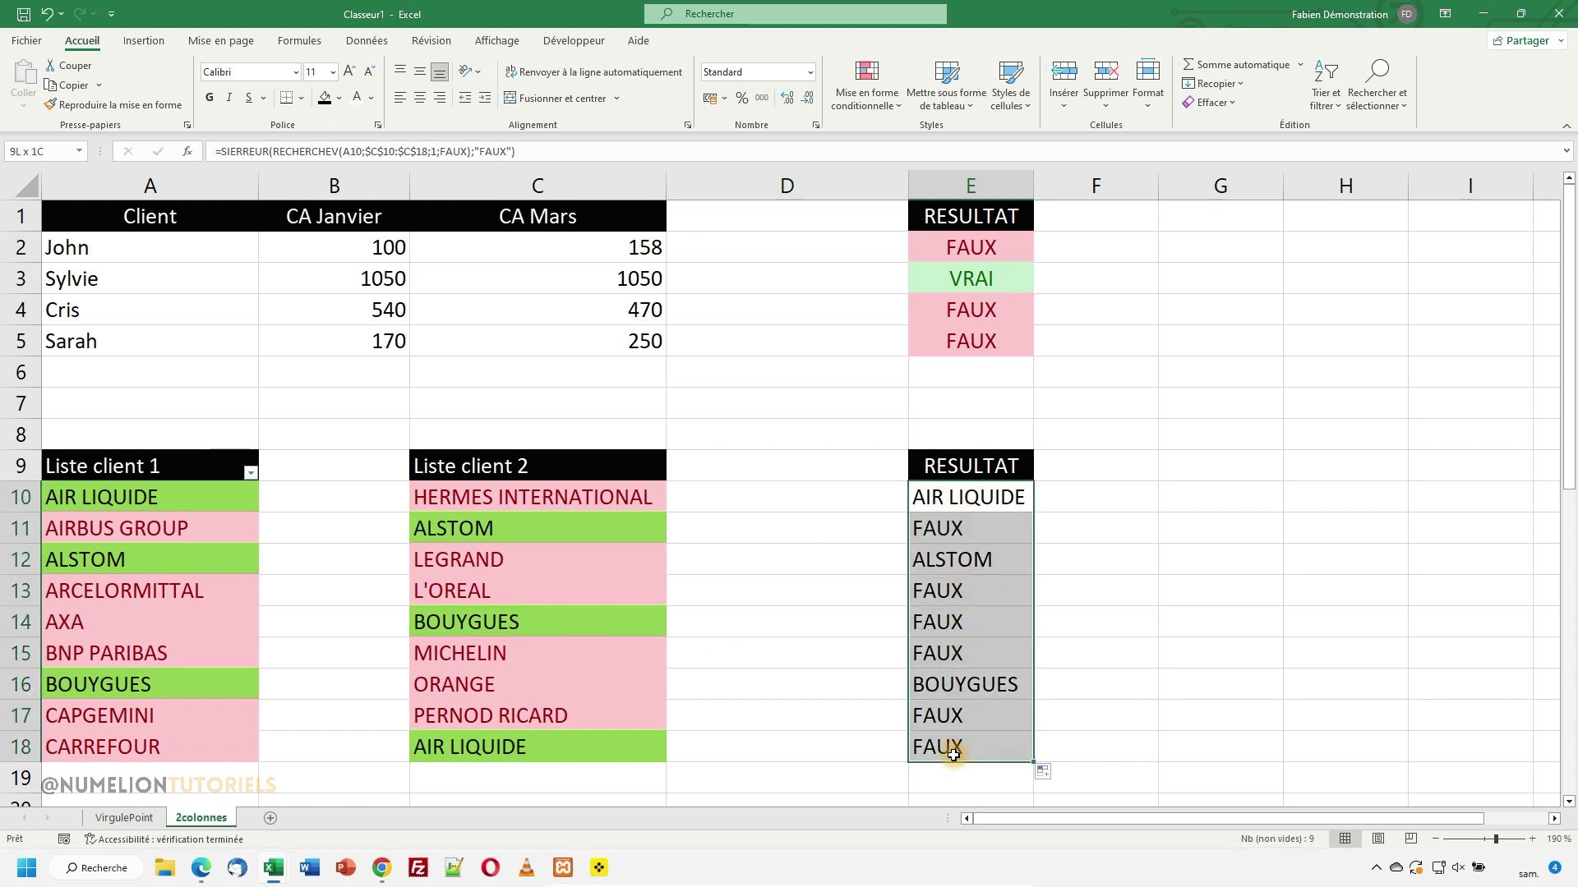
Change E10 to =SIERREUR(SI(RECHERCHEV(...)=A10;"VRAI";"FAUX");"FAUX") so AIR LIQUIDE shows VRAI.
double_click(946, 499)
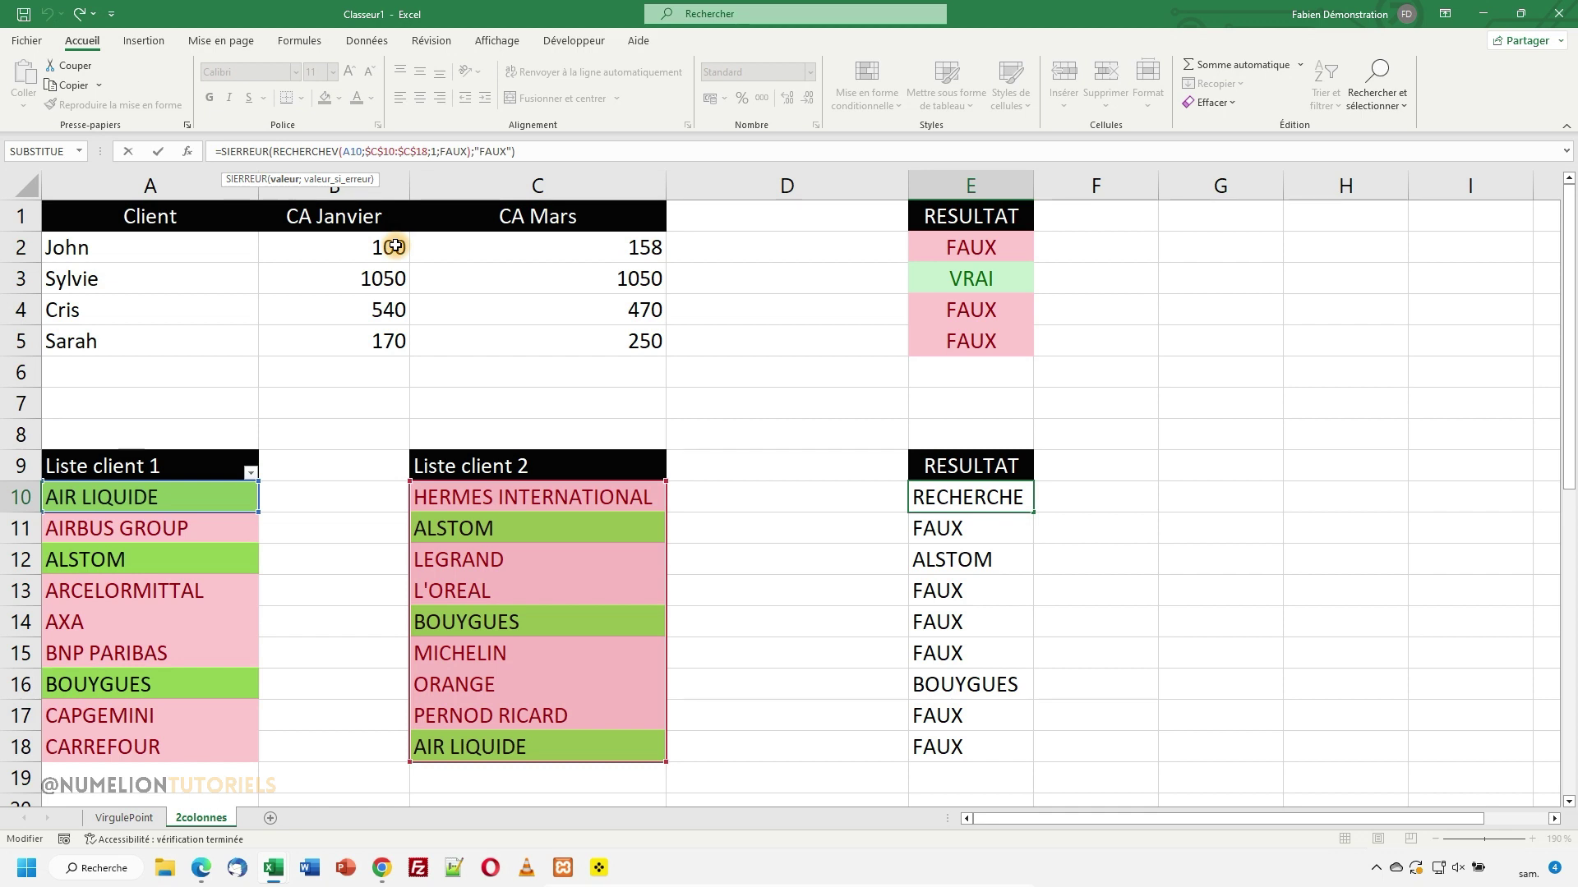
text(SI)
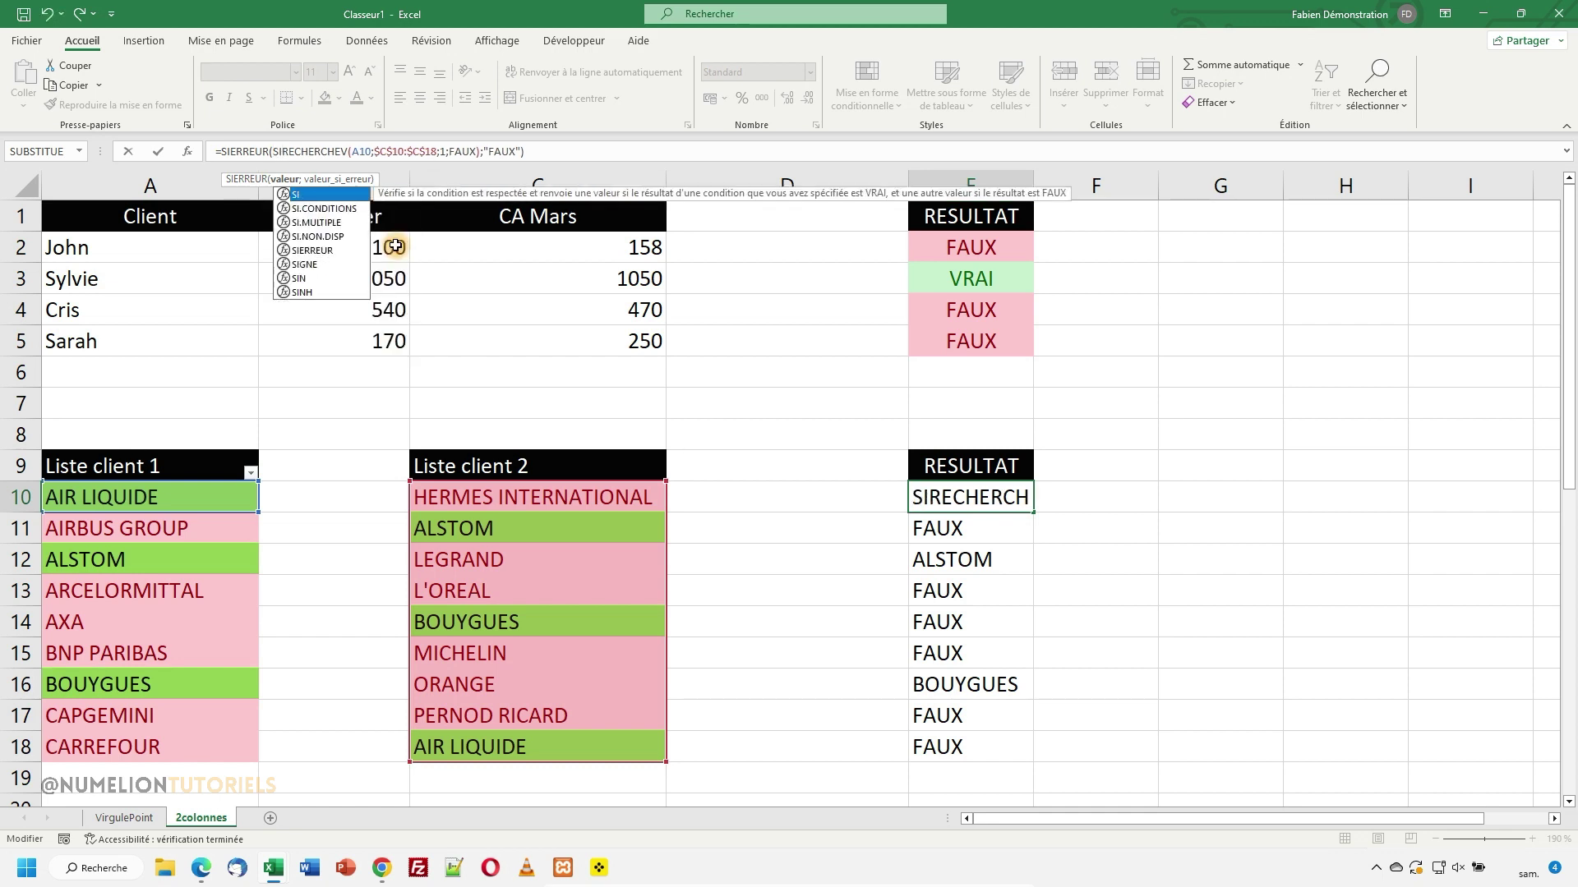
click(283, 159)
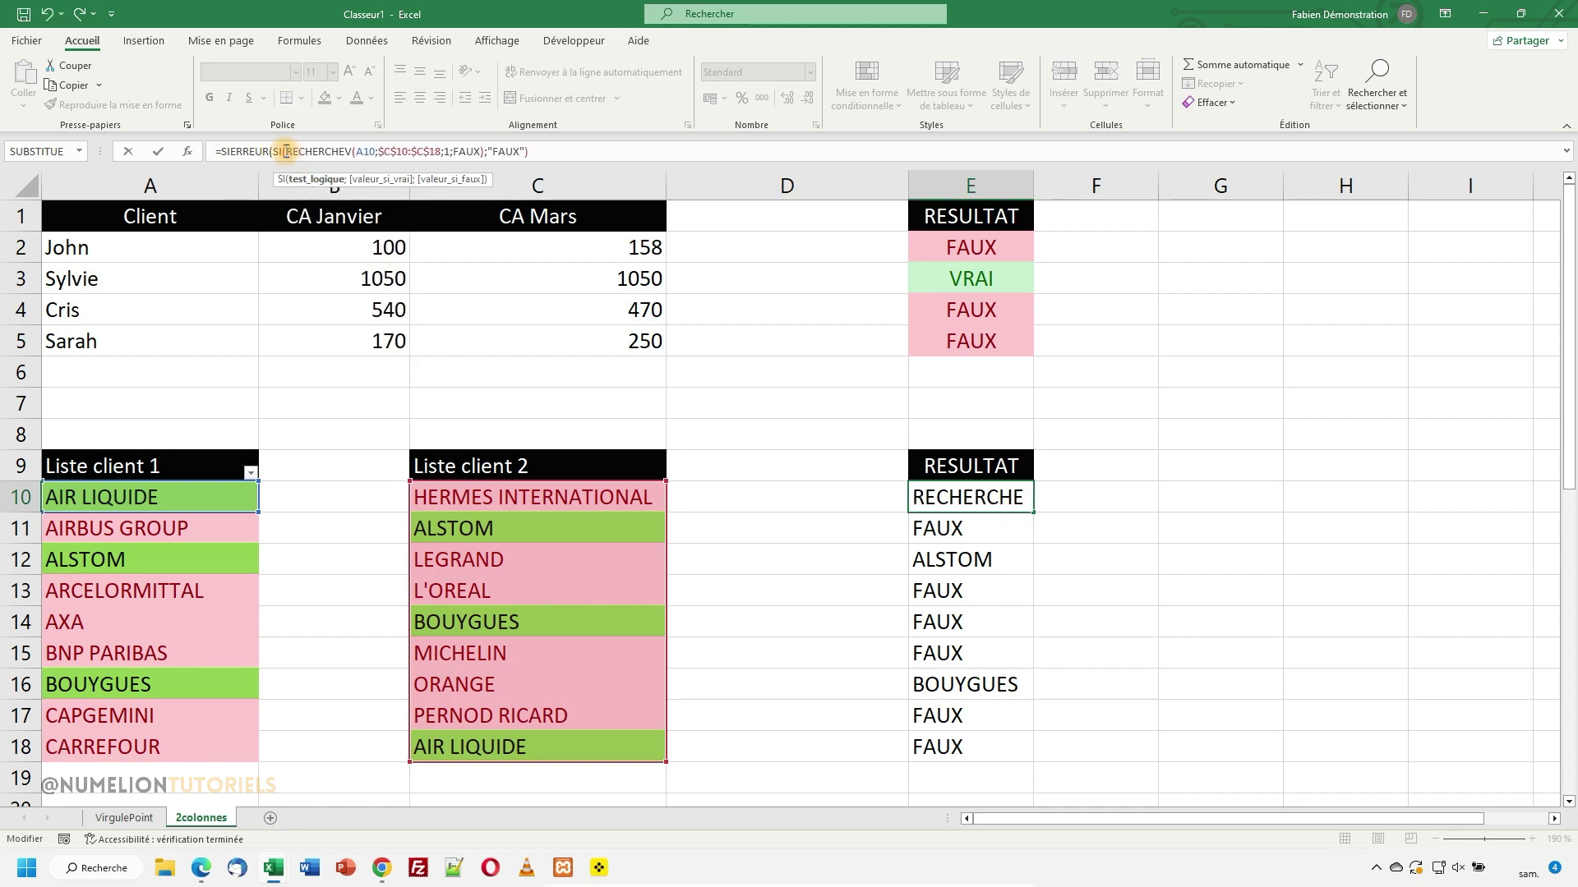
click(482, 152)
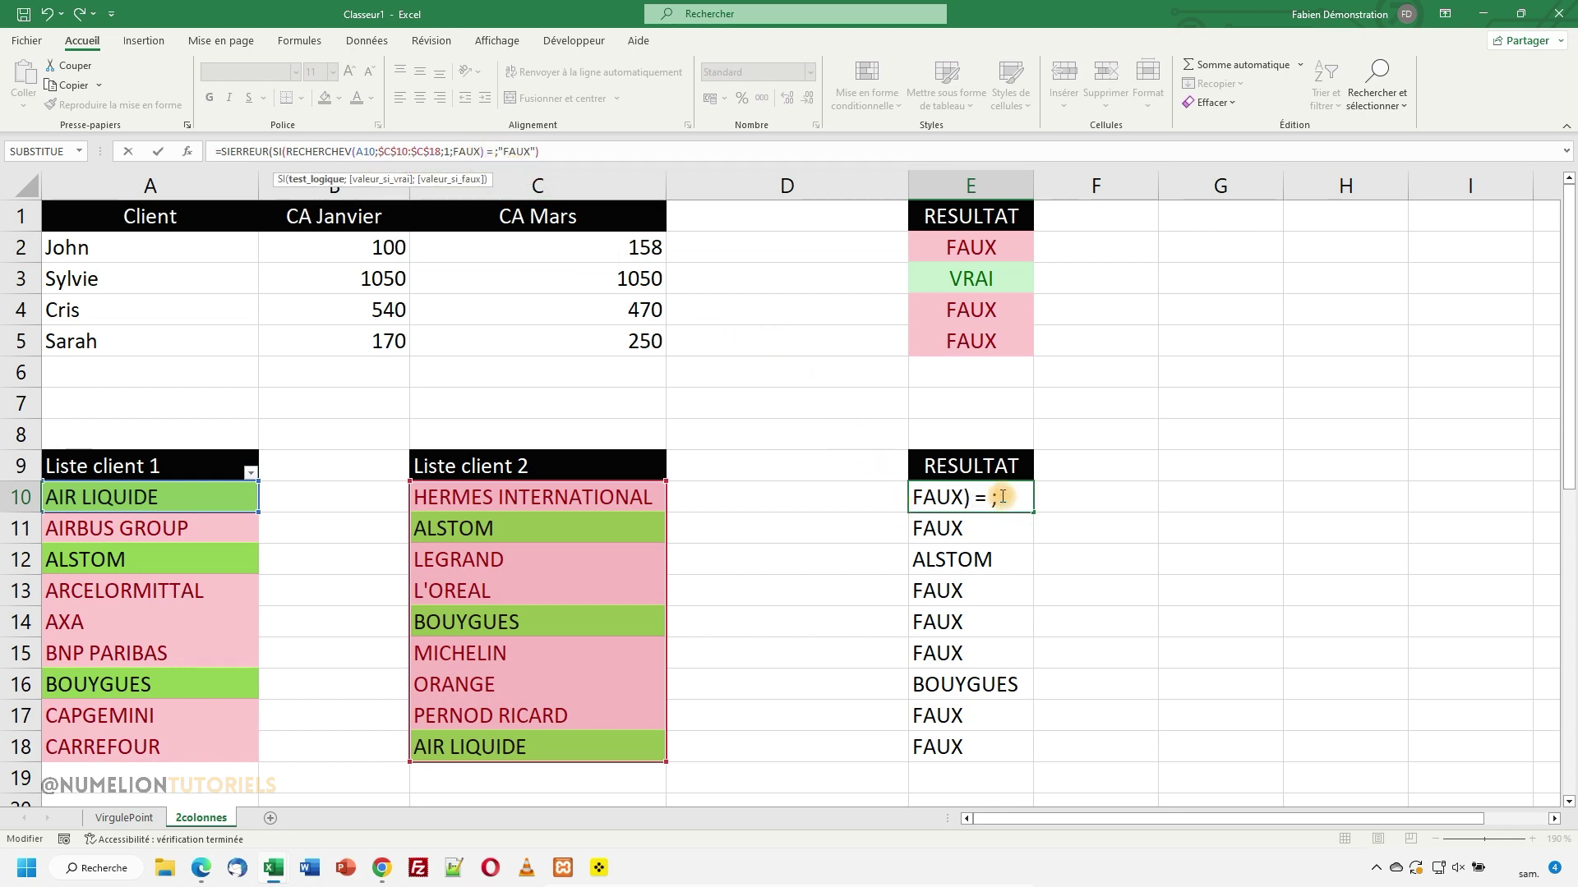
click(189, 500)
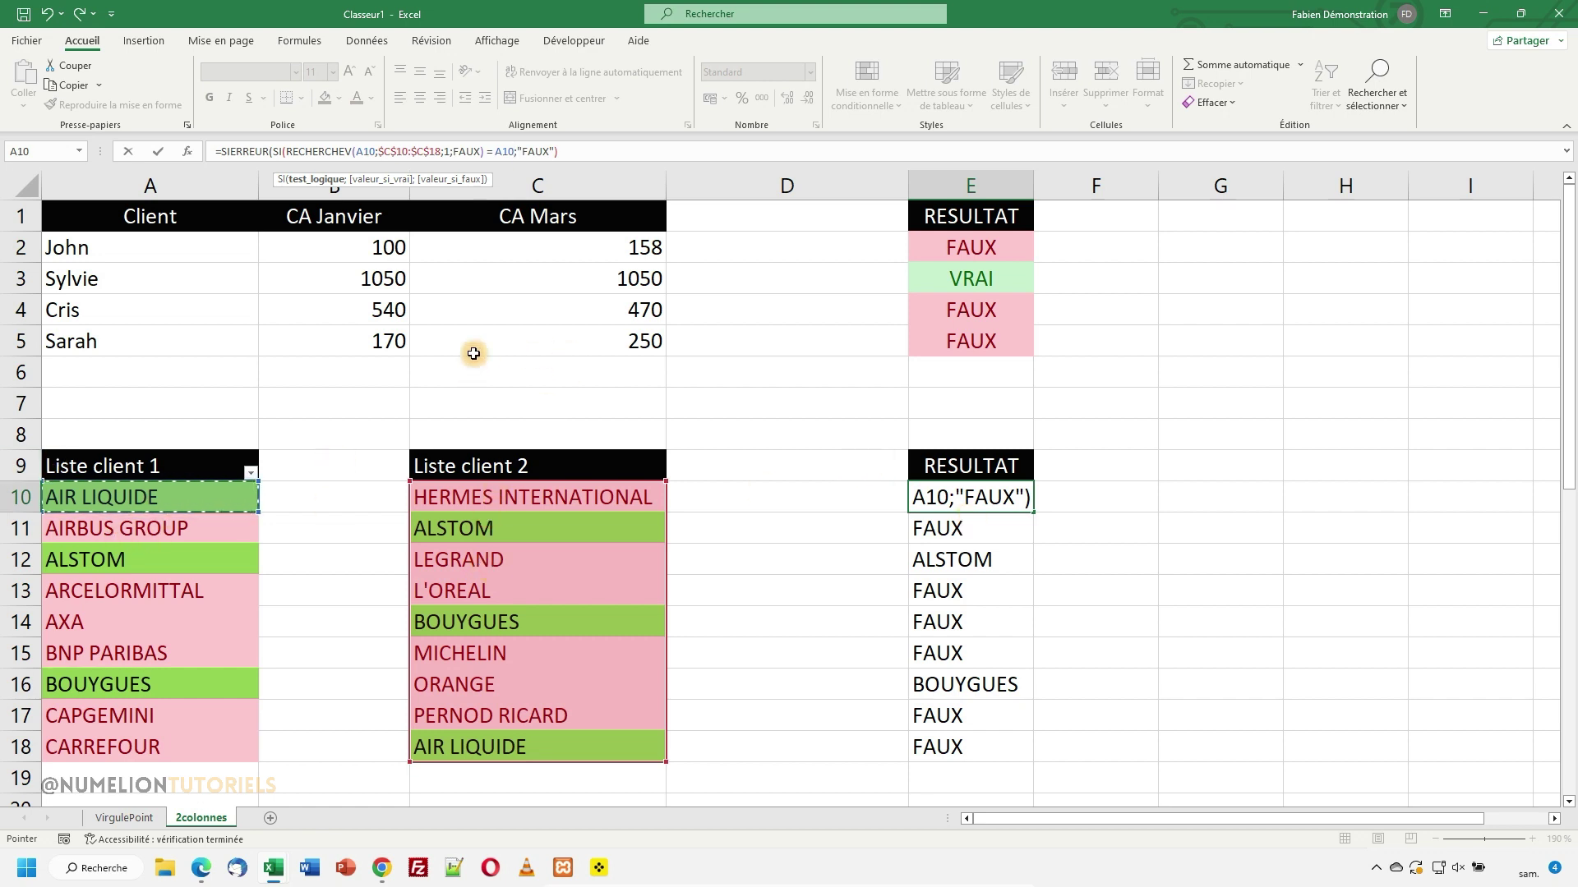
text(;)
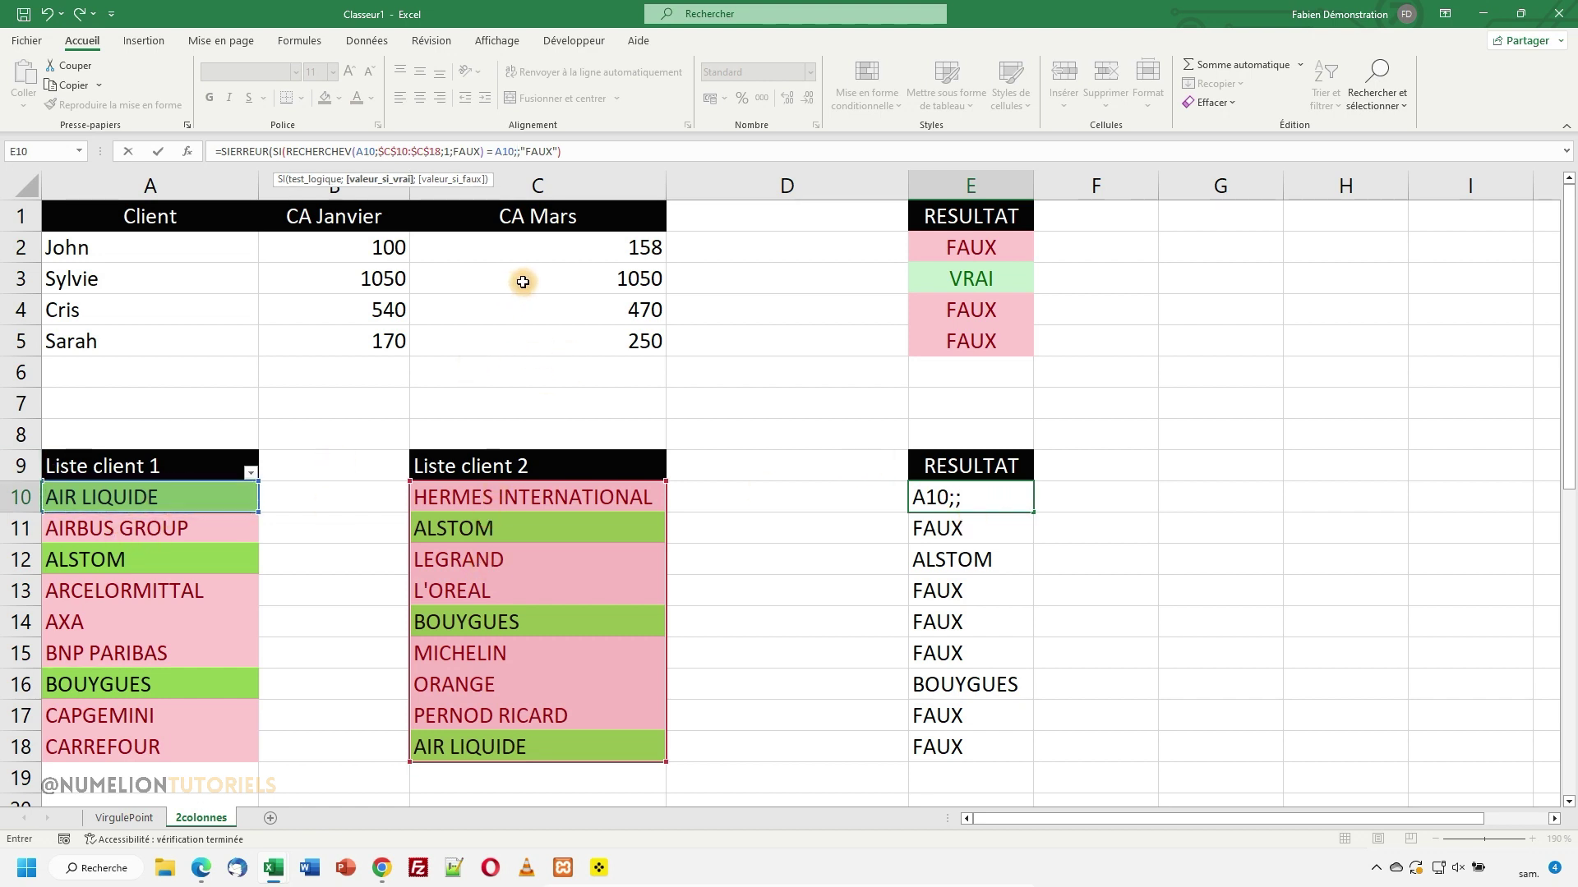
text("VRAI";)
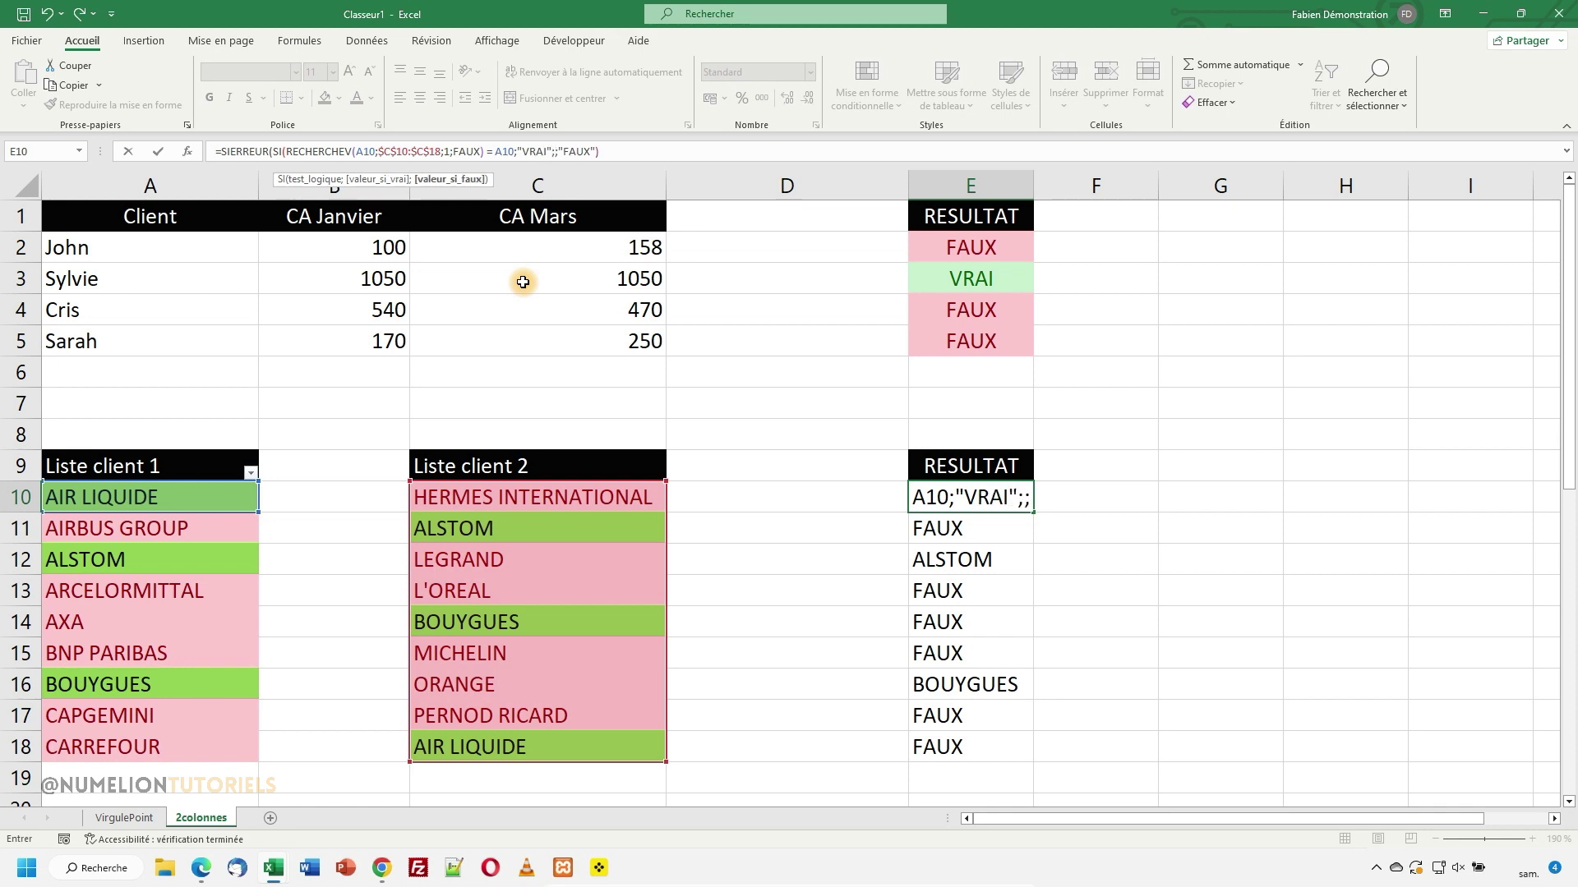
text("")
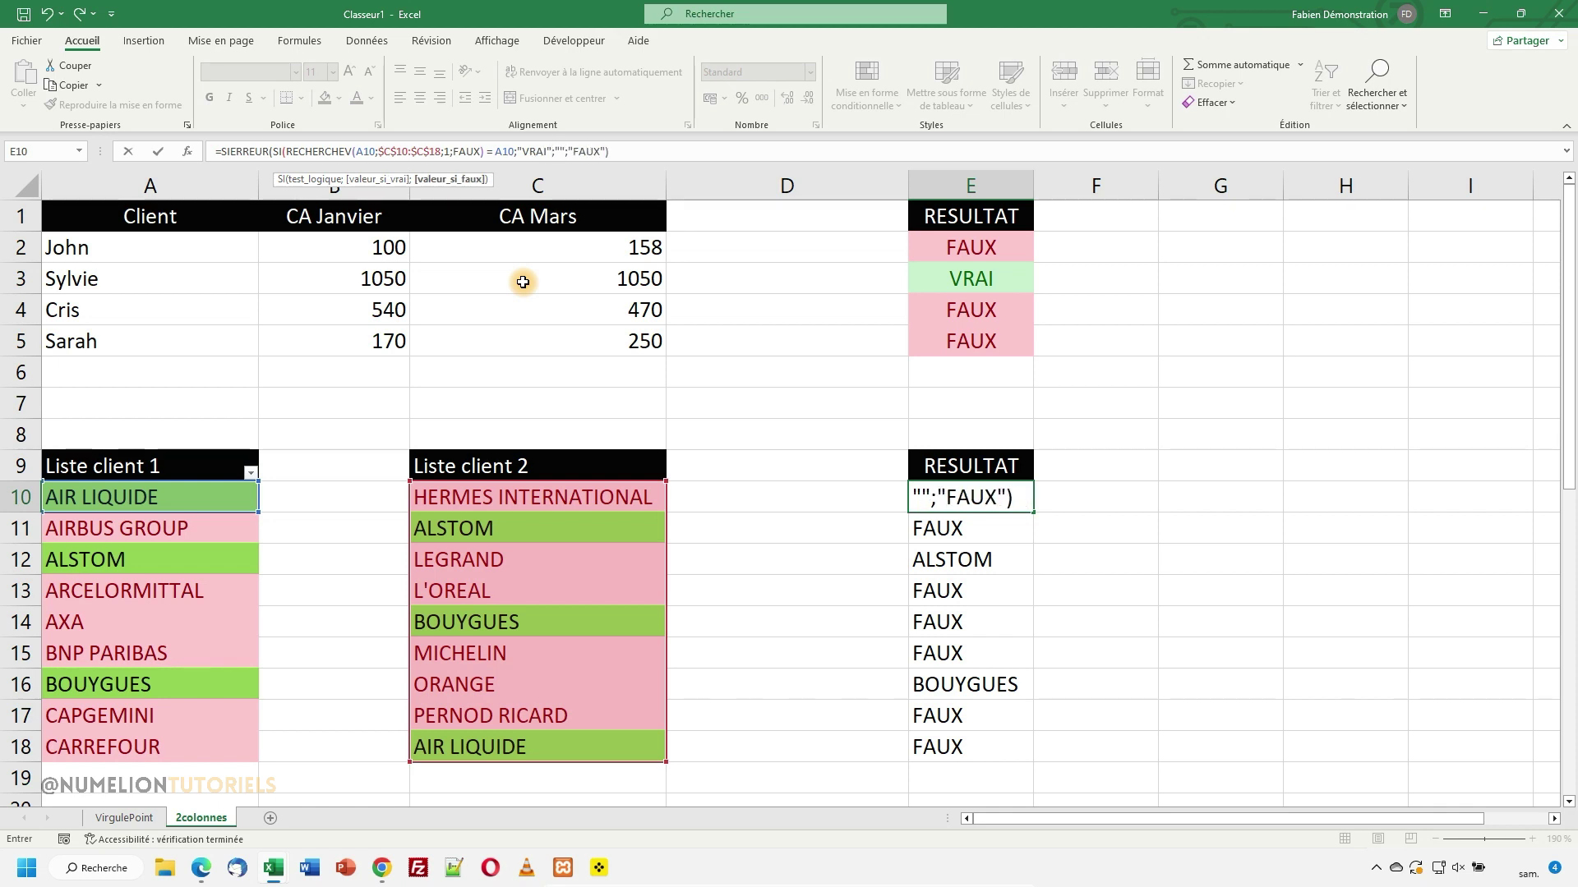
click(562, 153)
text(FAUX)
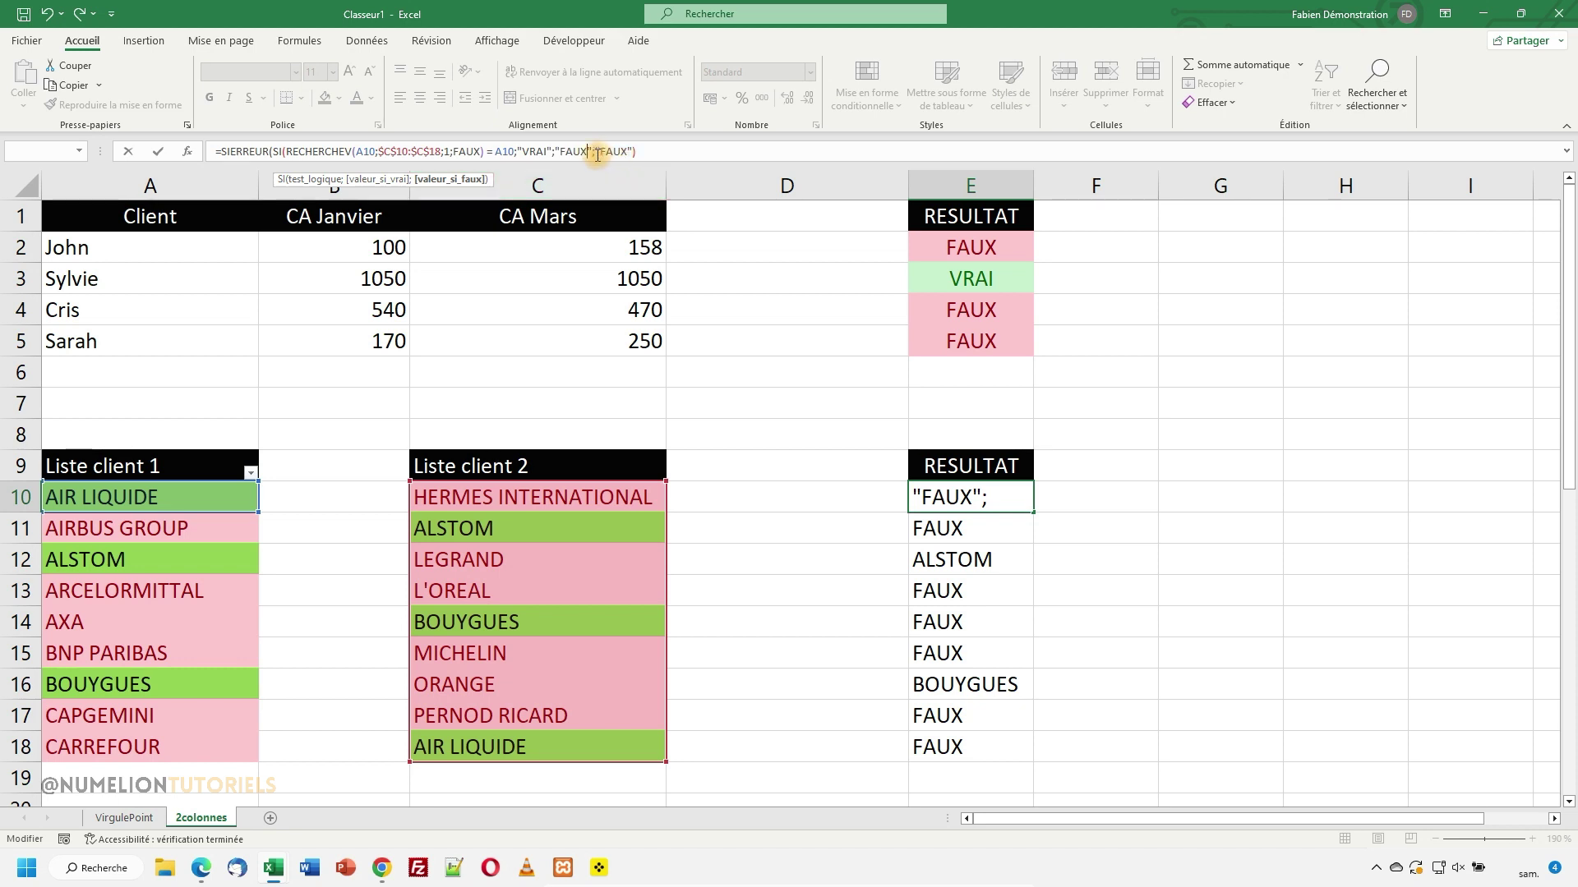
click(592, 151)
text(;)
key(Return)
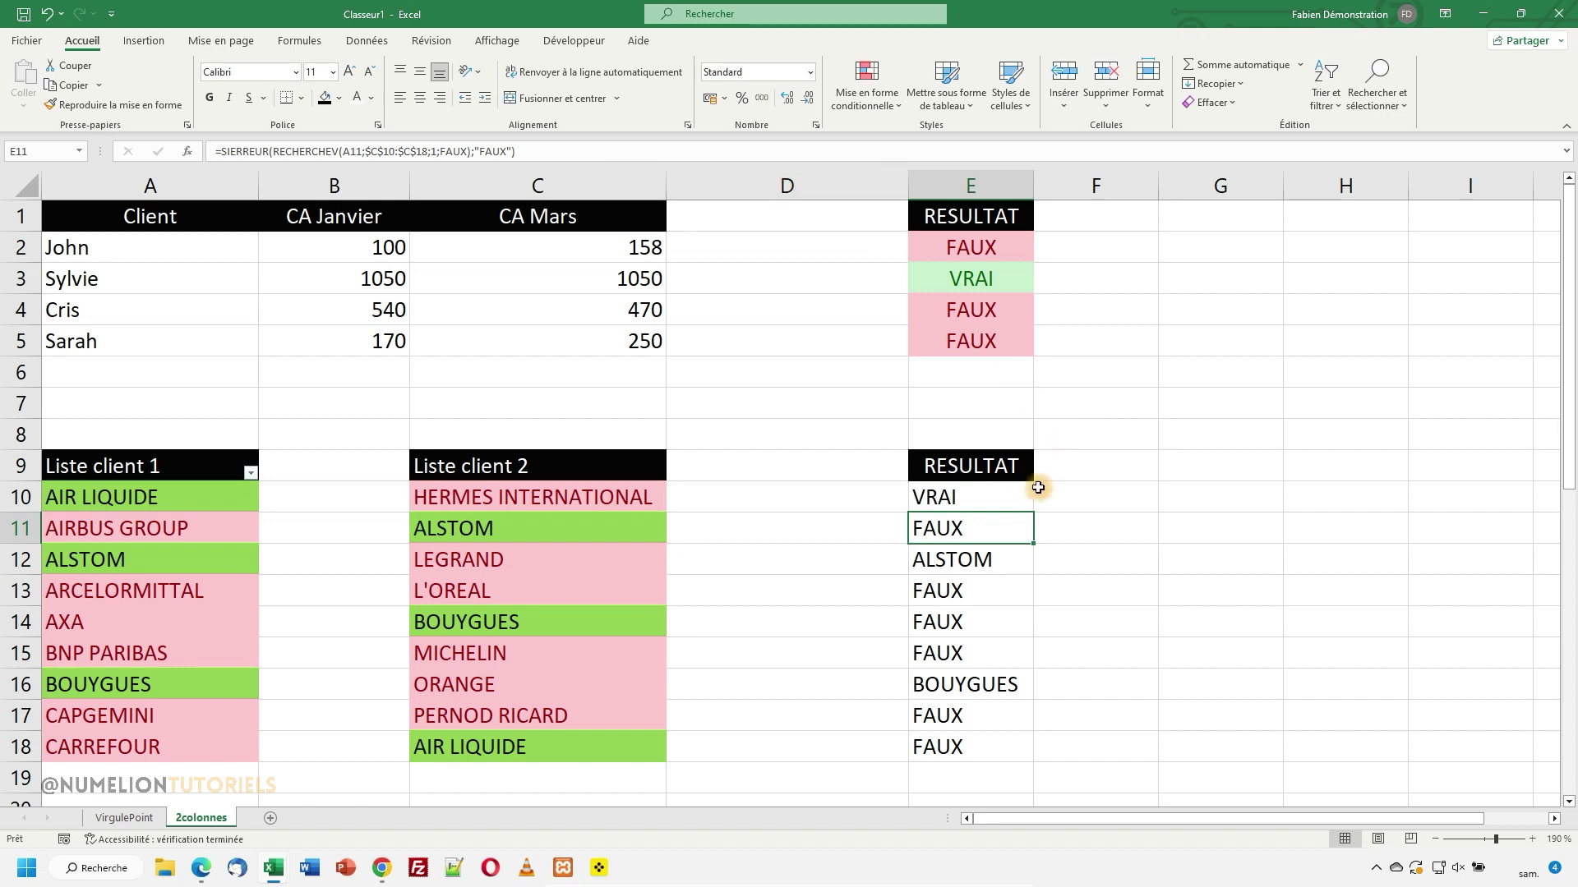
Undo the VRAI/FAUX fill back to the SIERREUR lookup and reselect E10:E18.
click(1012, 497)
drag(1032, 511, 997, 749)
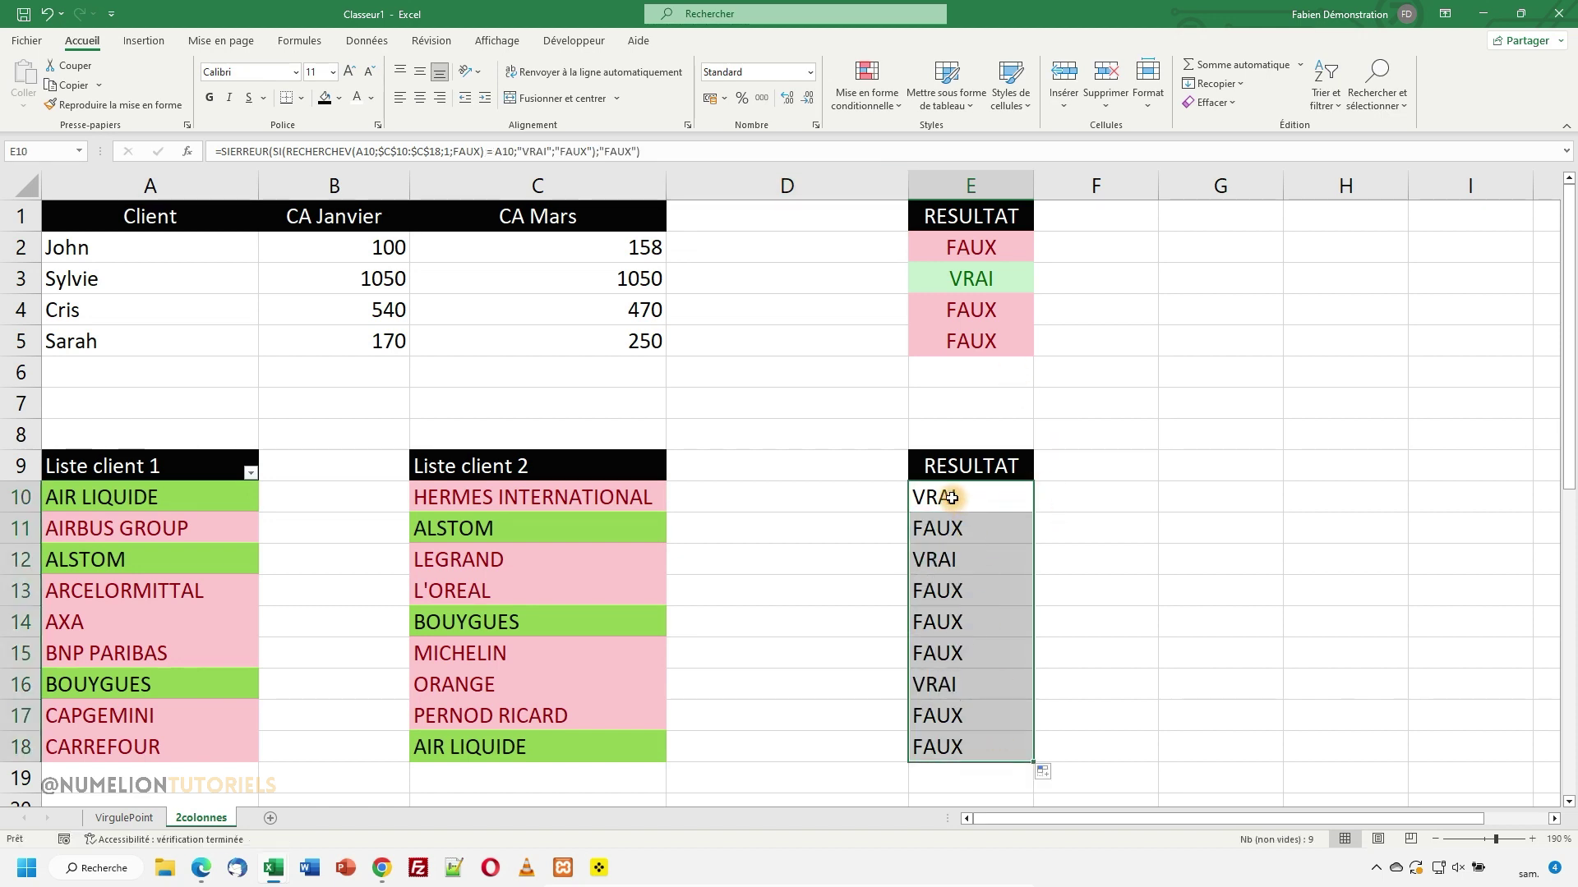
drag(952, 498, 976, 776)
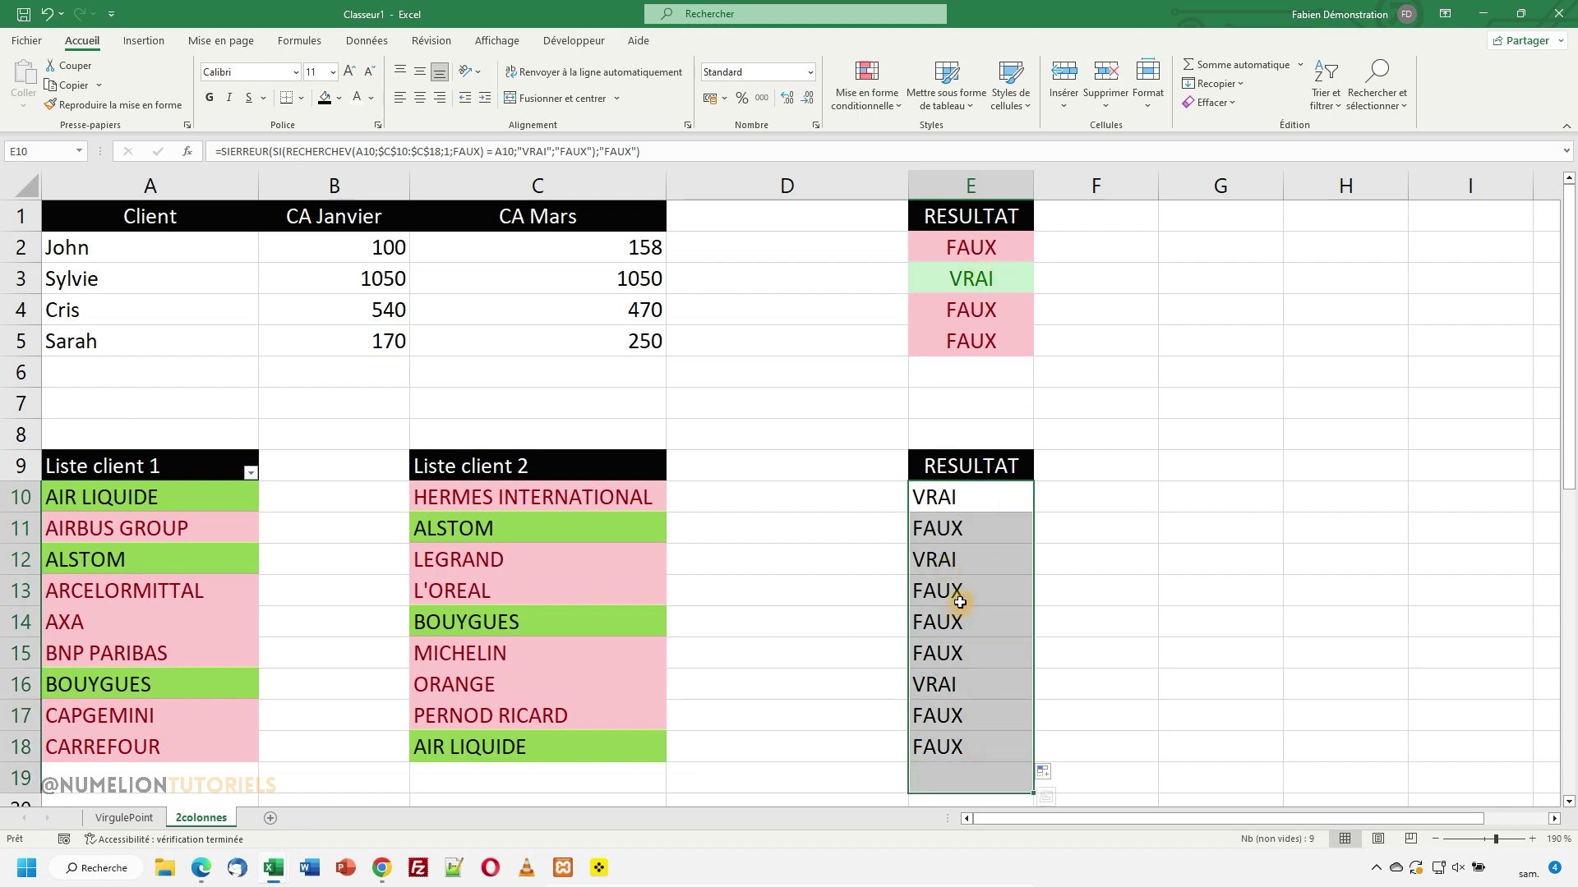
click(47, 14)
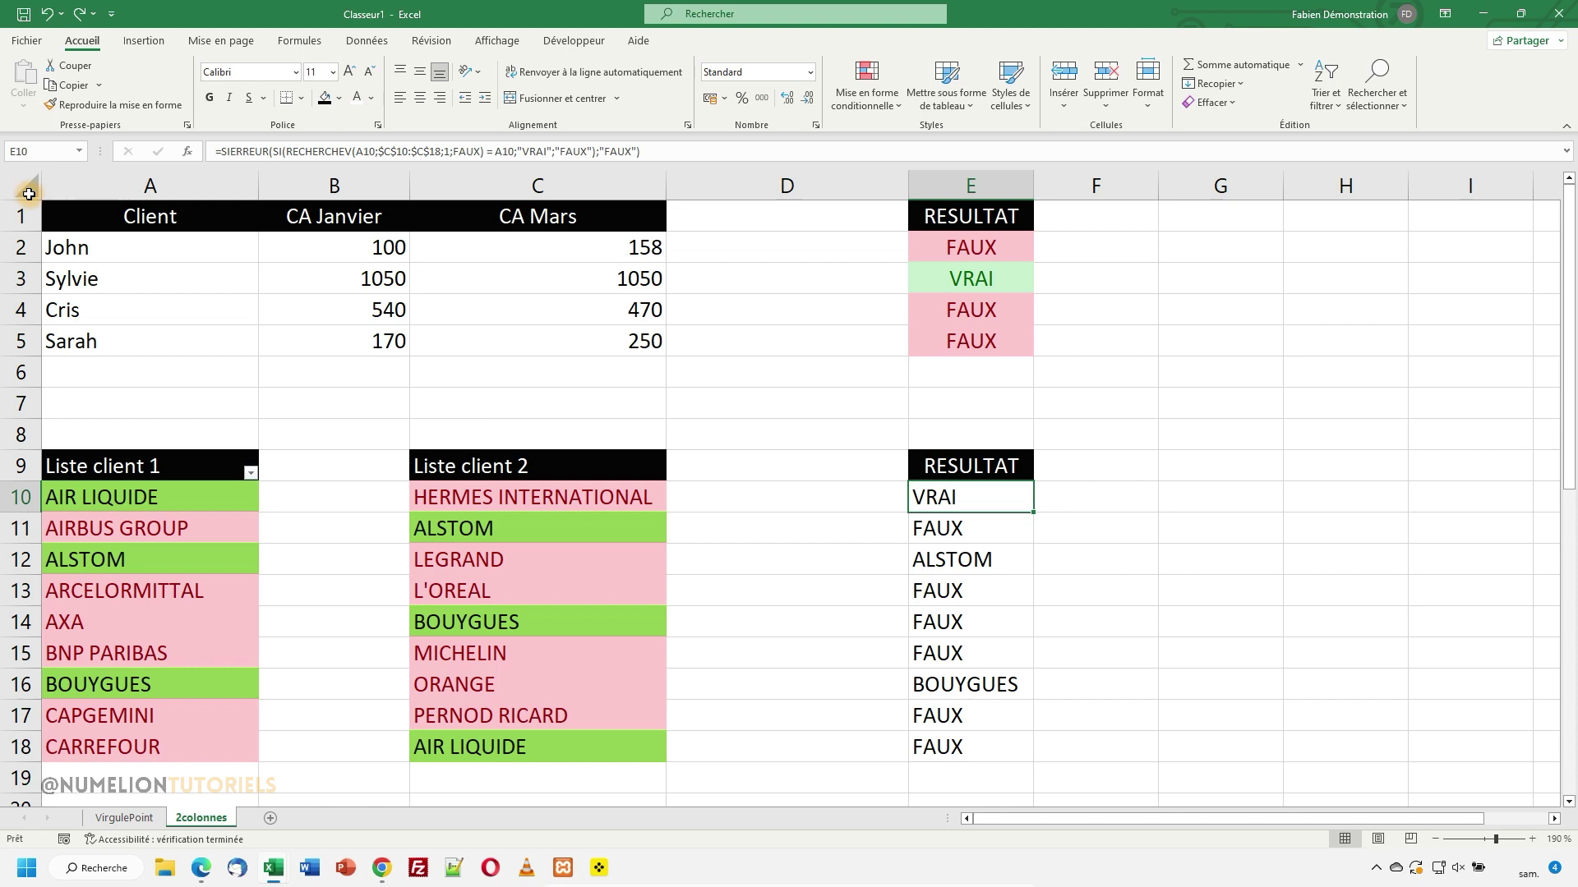
click(47, 14)
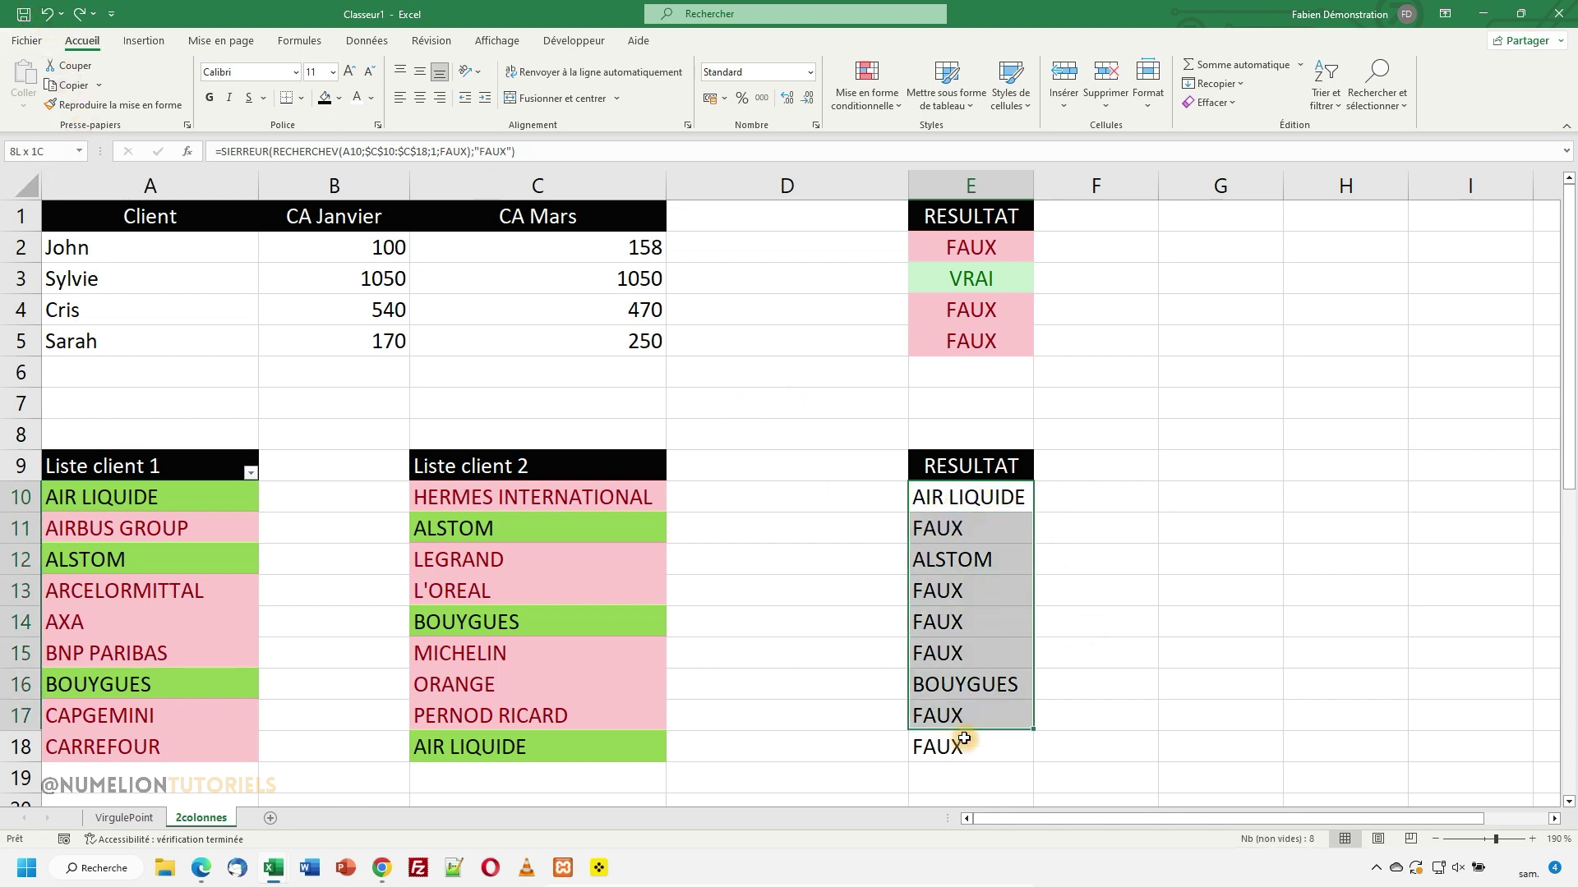
drag(972, 501, 960, 743)
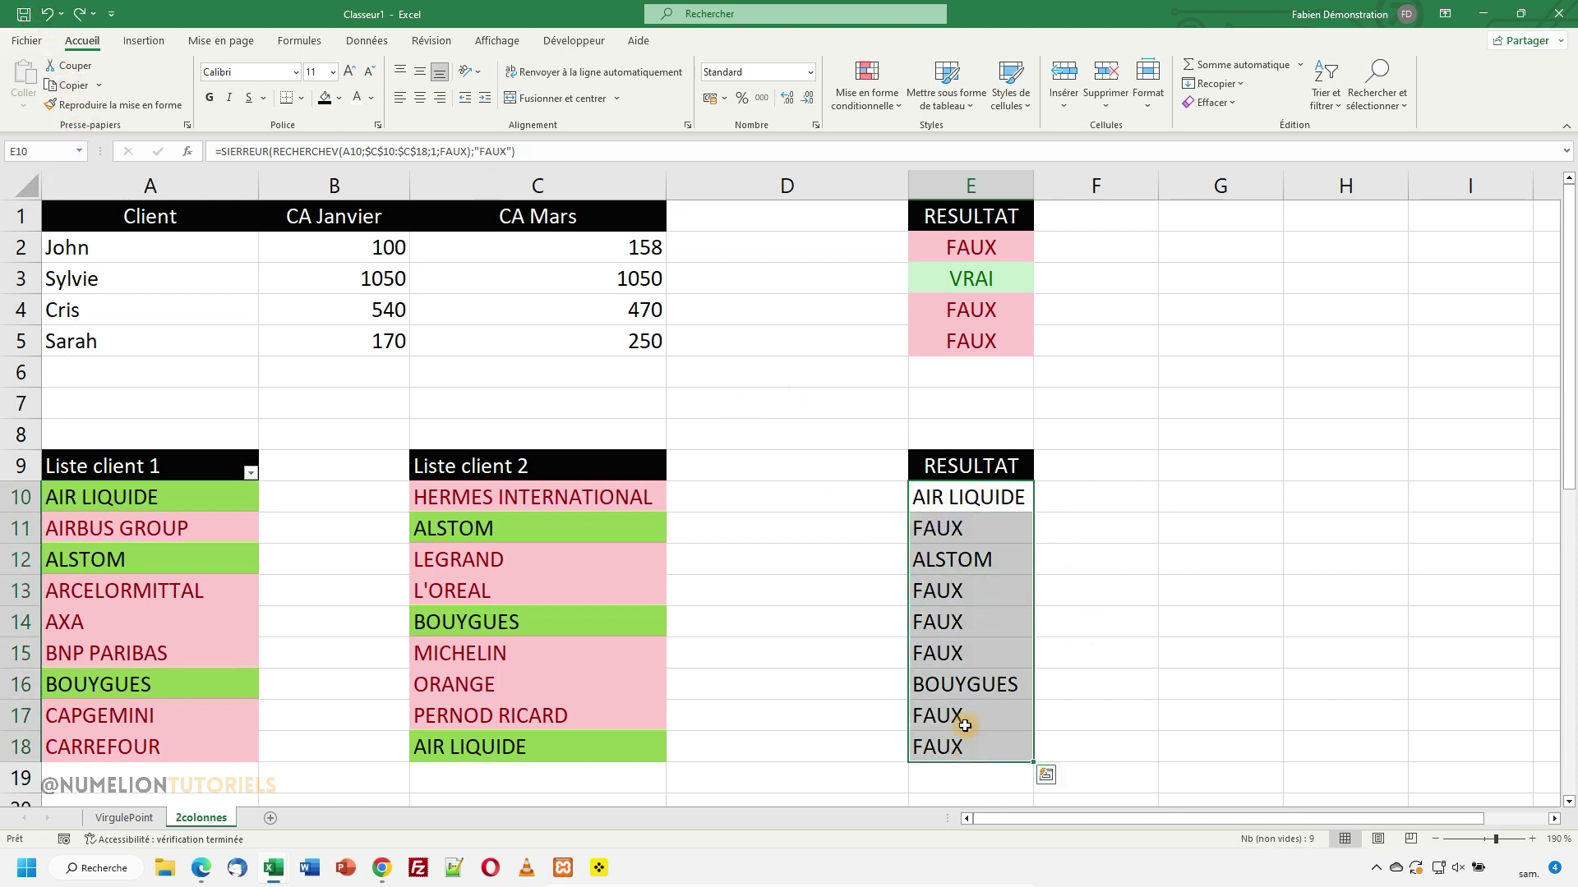
Highlight RESULTAT cells containing "FAUX" with the light red fill.
click(883, 103)
mouse_move(867, 92)
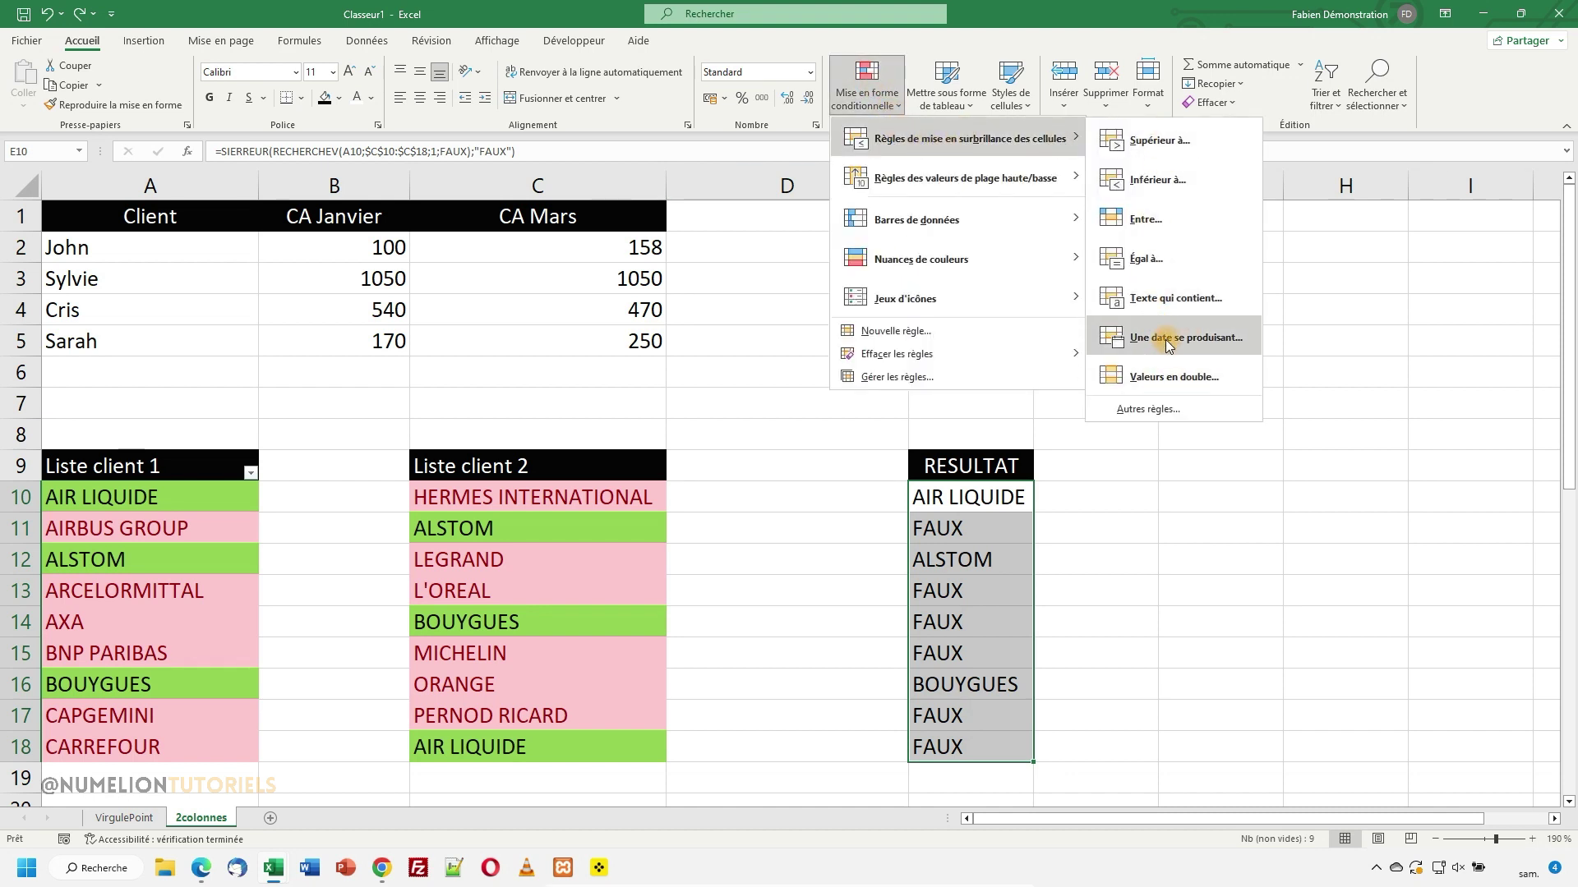
click(1156, 301)
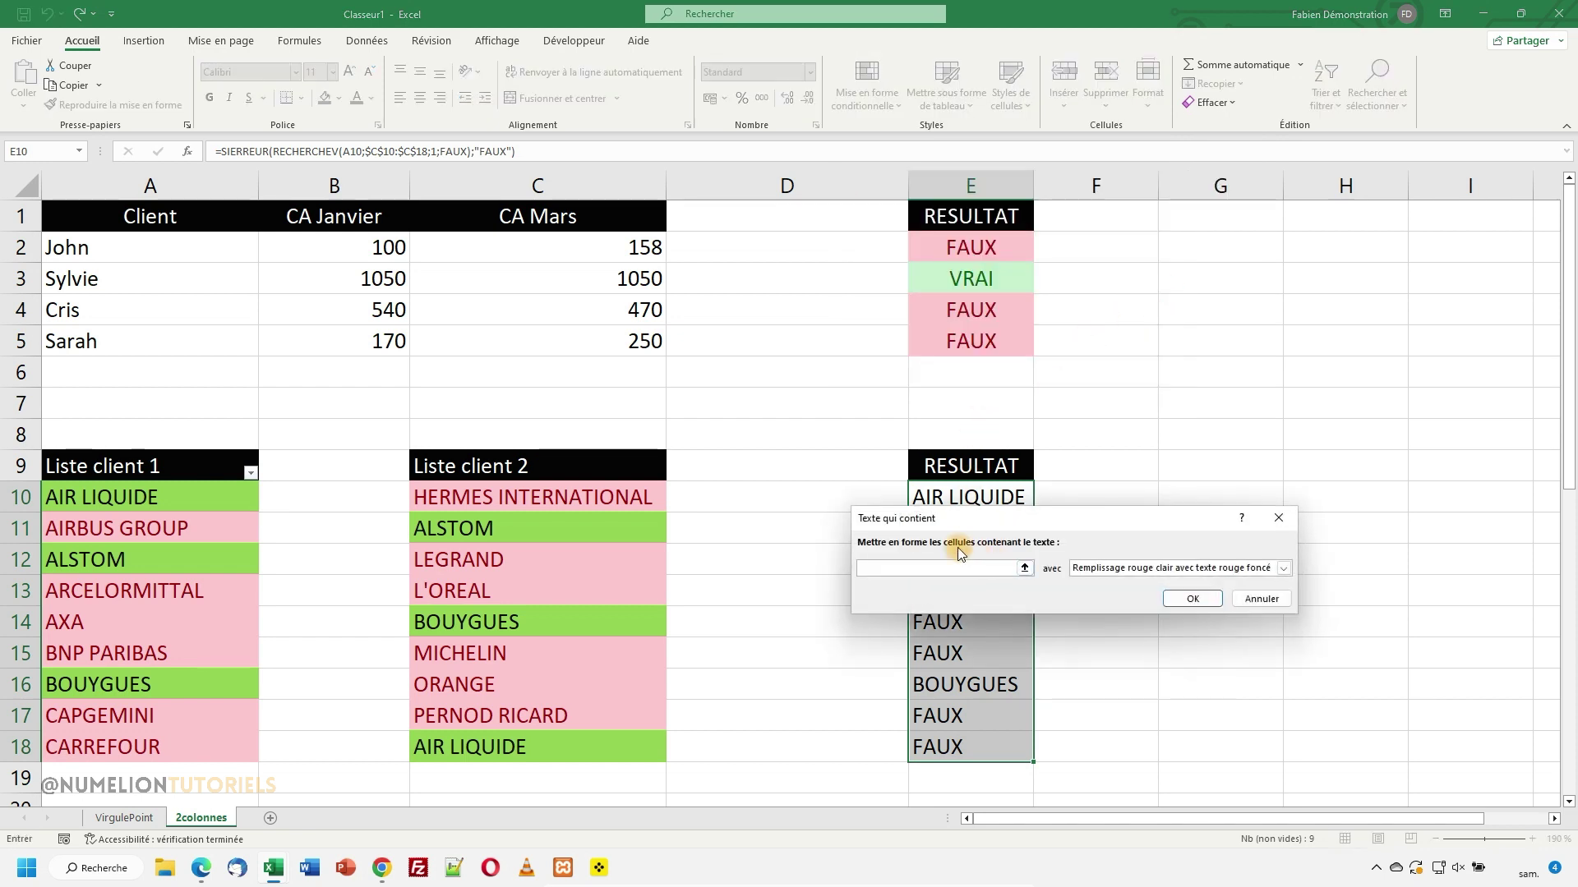
text(FAUX)
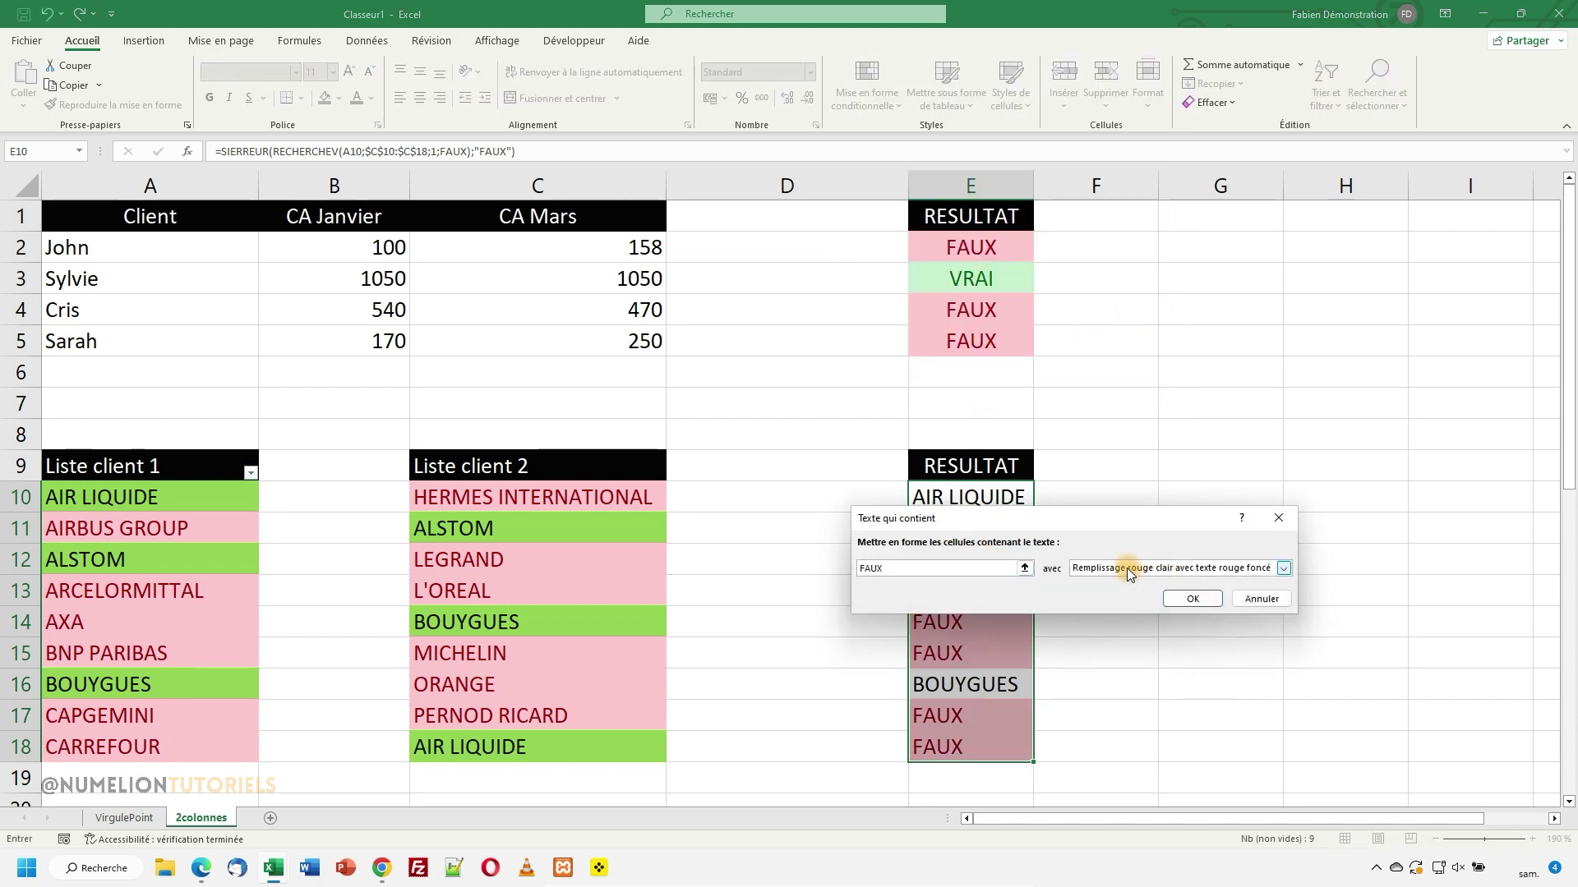
click(1216, 598)
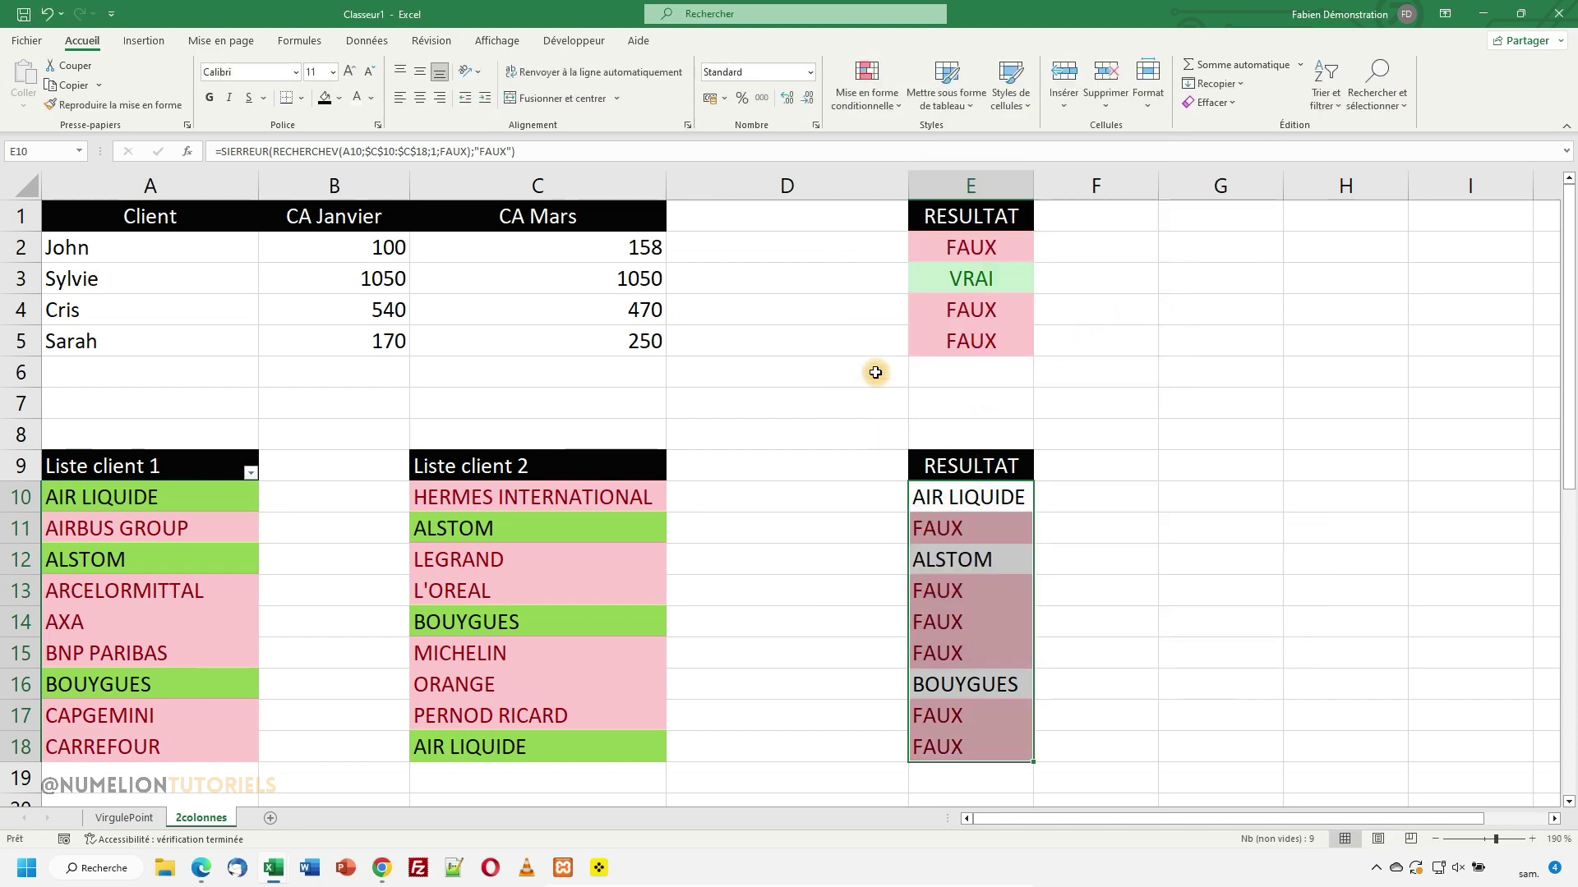
Add a rule giving E10:E18 cells not containing FAUX a green fill.
click(962, 497)
drag(962, 497, 965, 746)
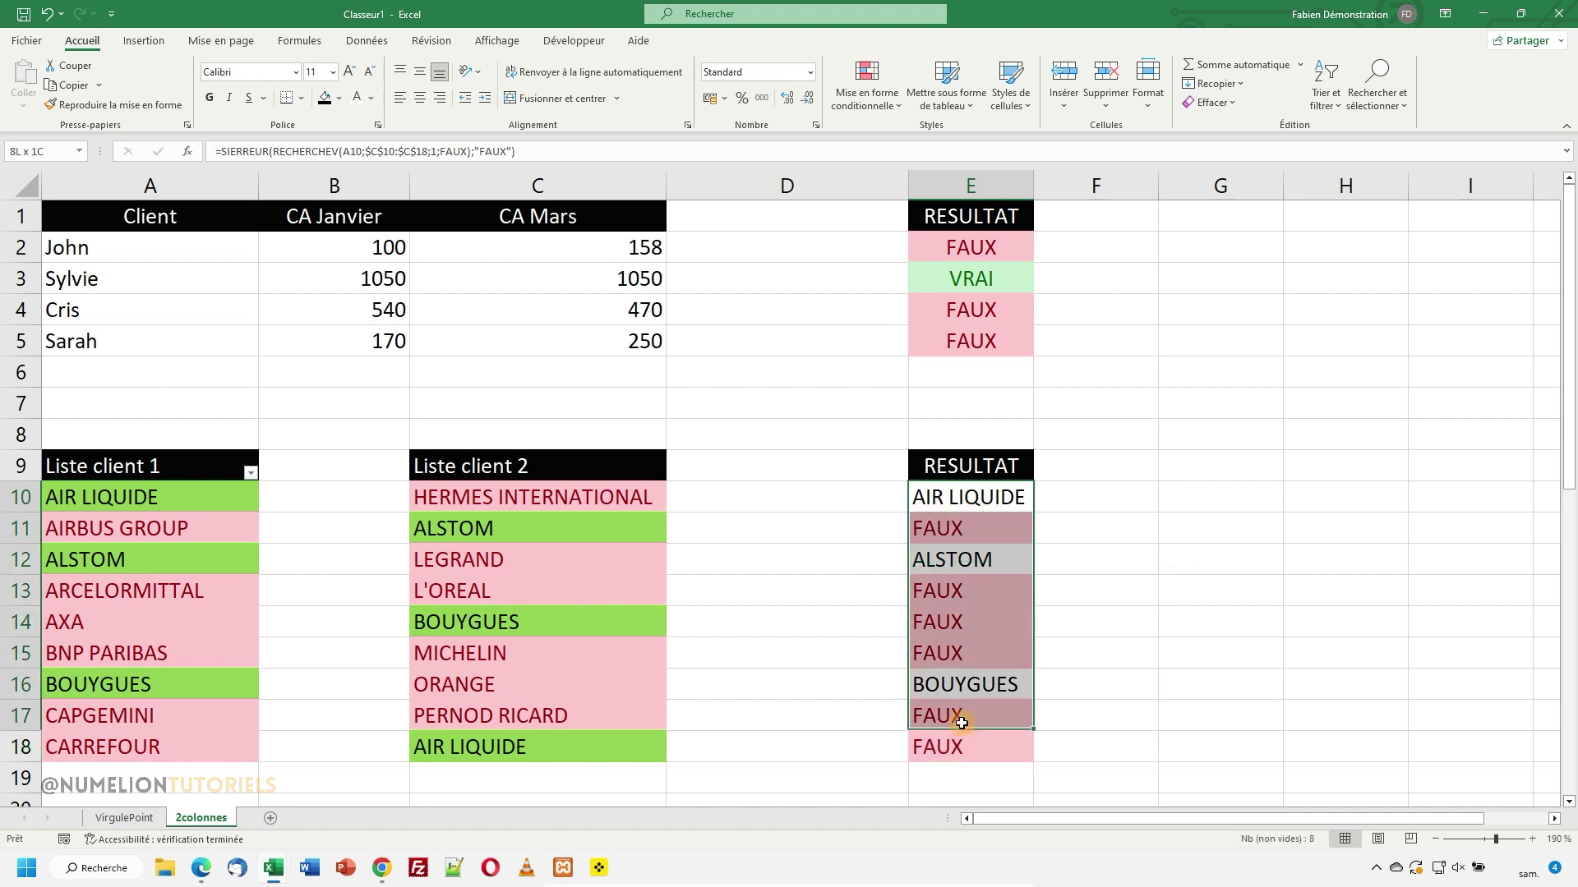
click(863, 100)
mouse_move(969, 138)
click(1148, 409)
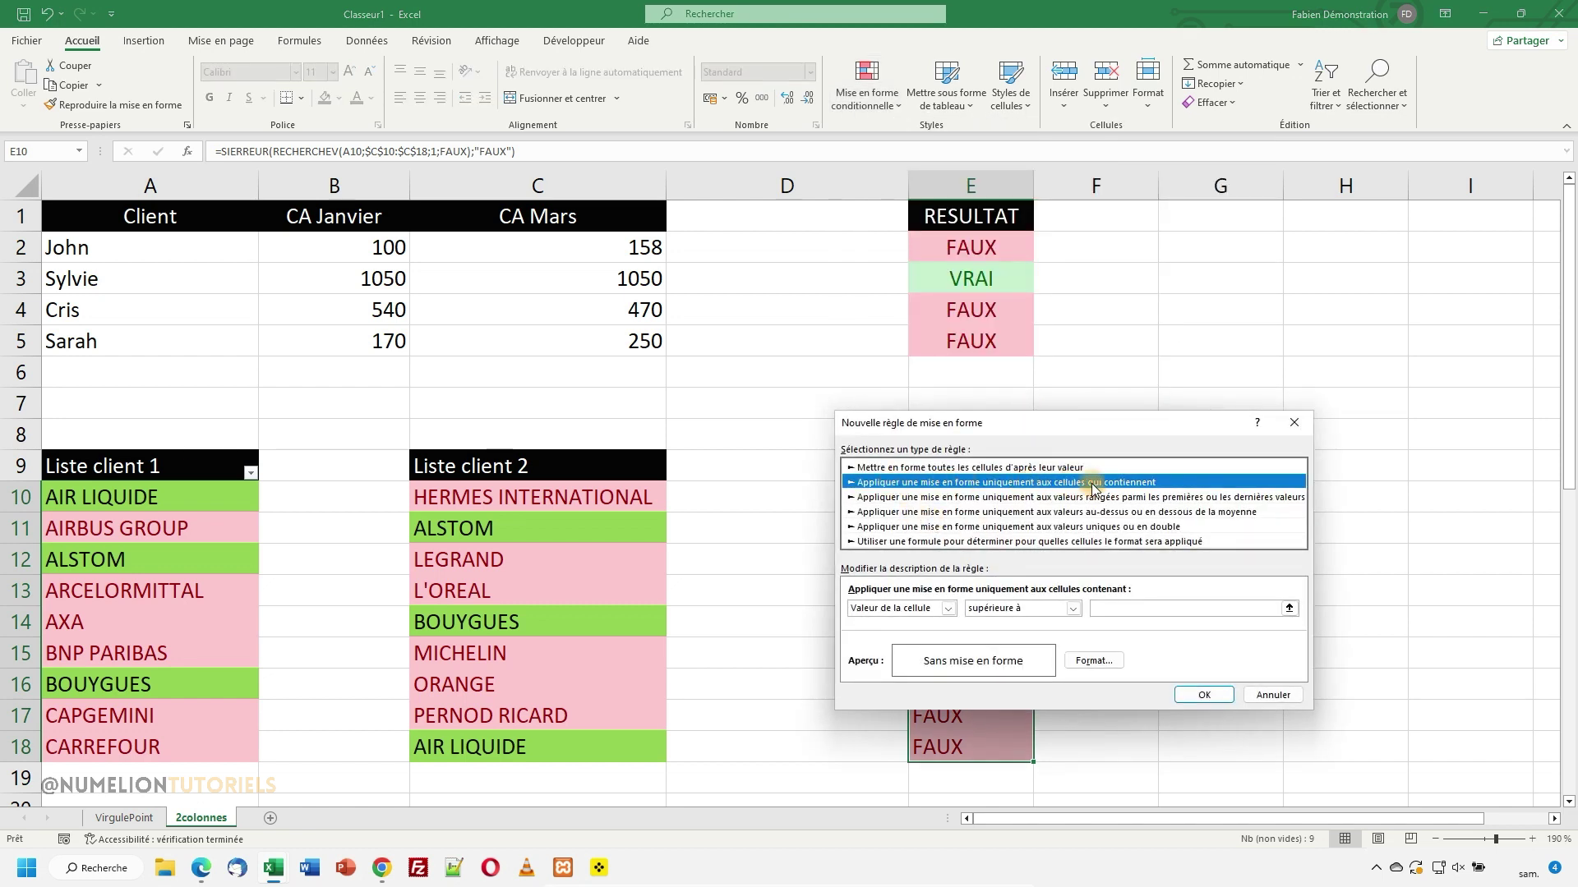
click(912, 609)
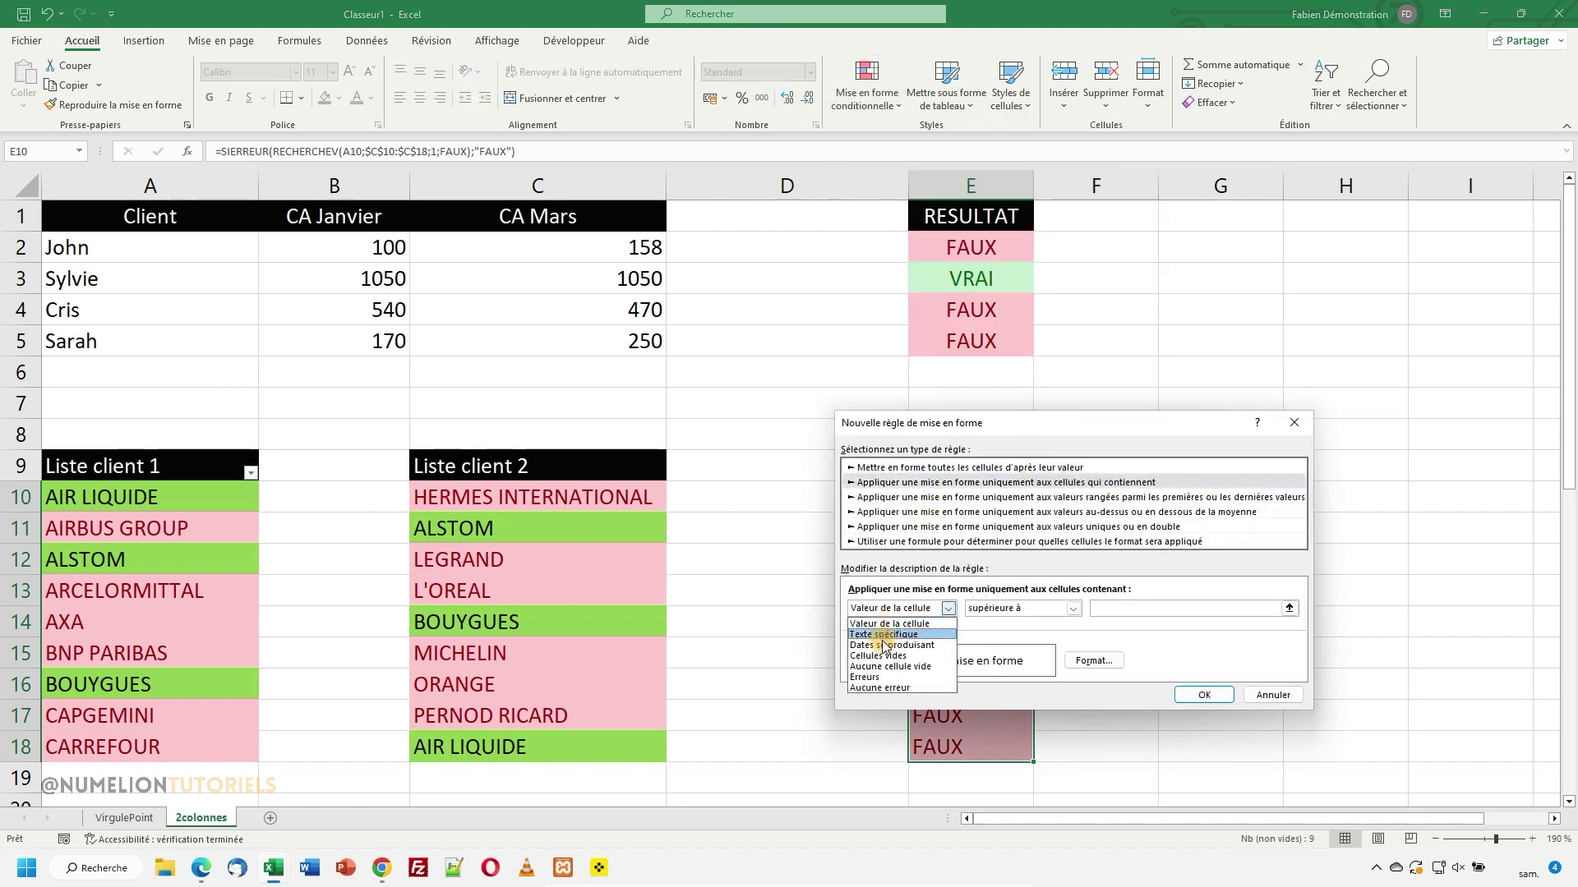
click(877, 635)
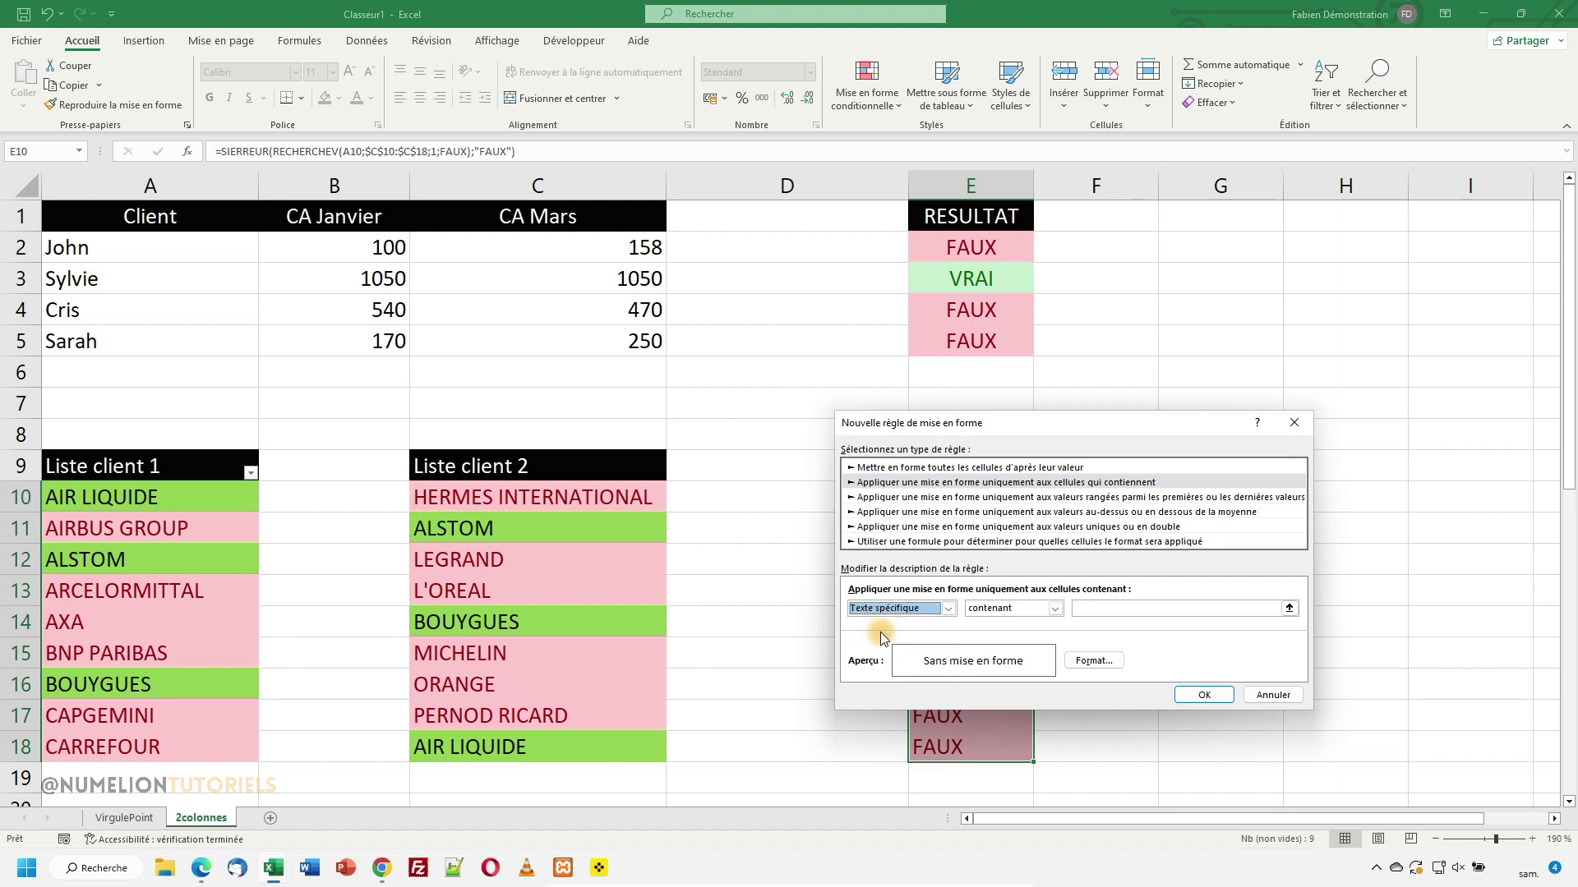
click(1010, 618)
click(998, 634)
click(1106, 609)
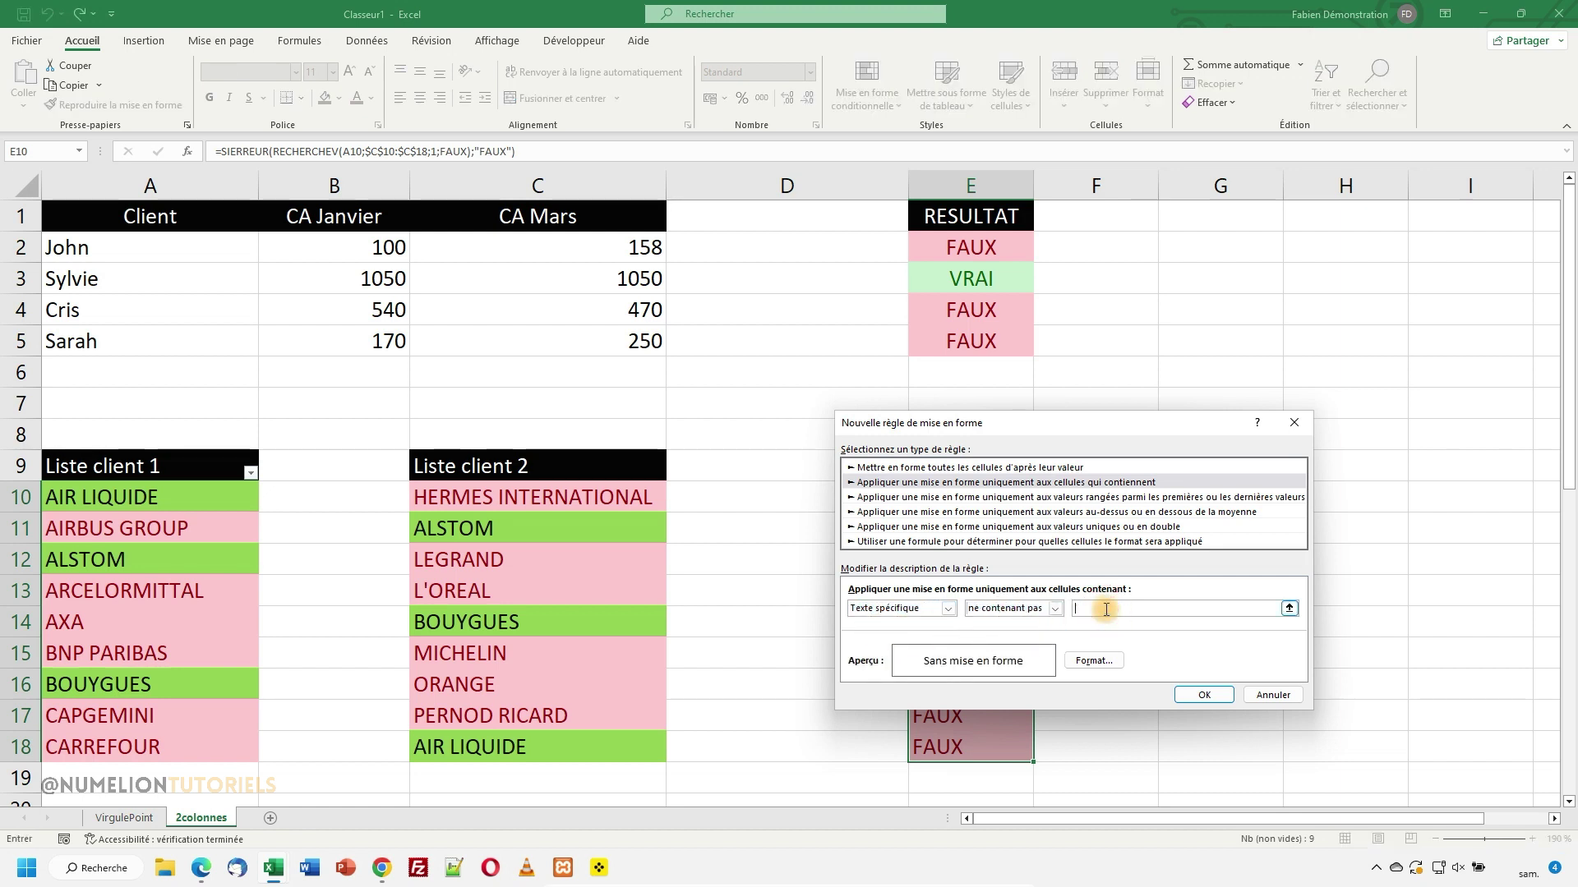
text(FAUX)
click(1093, 660)
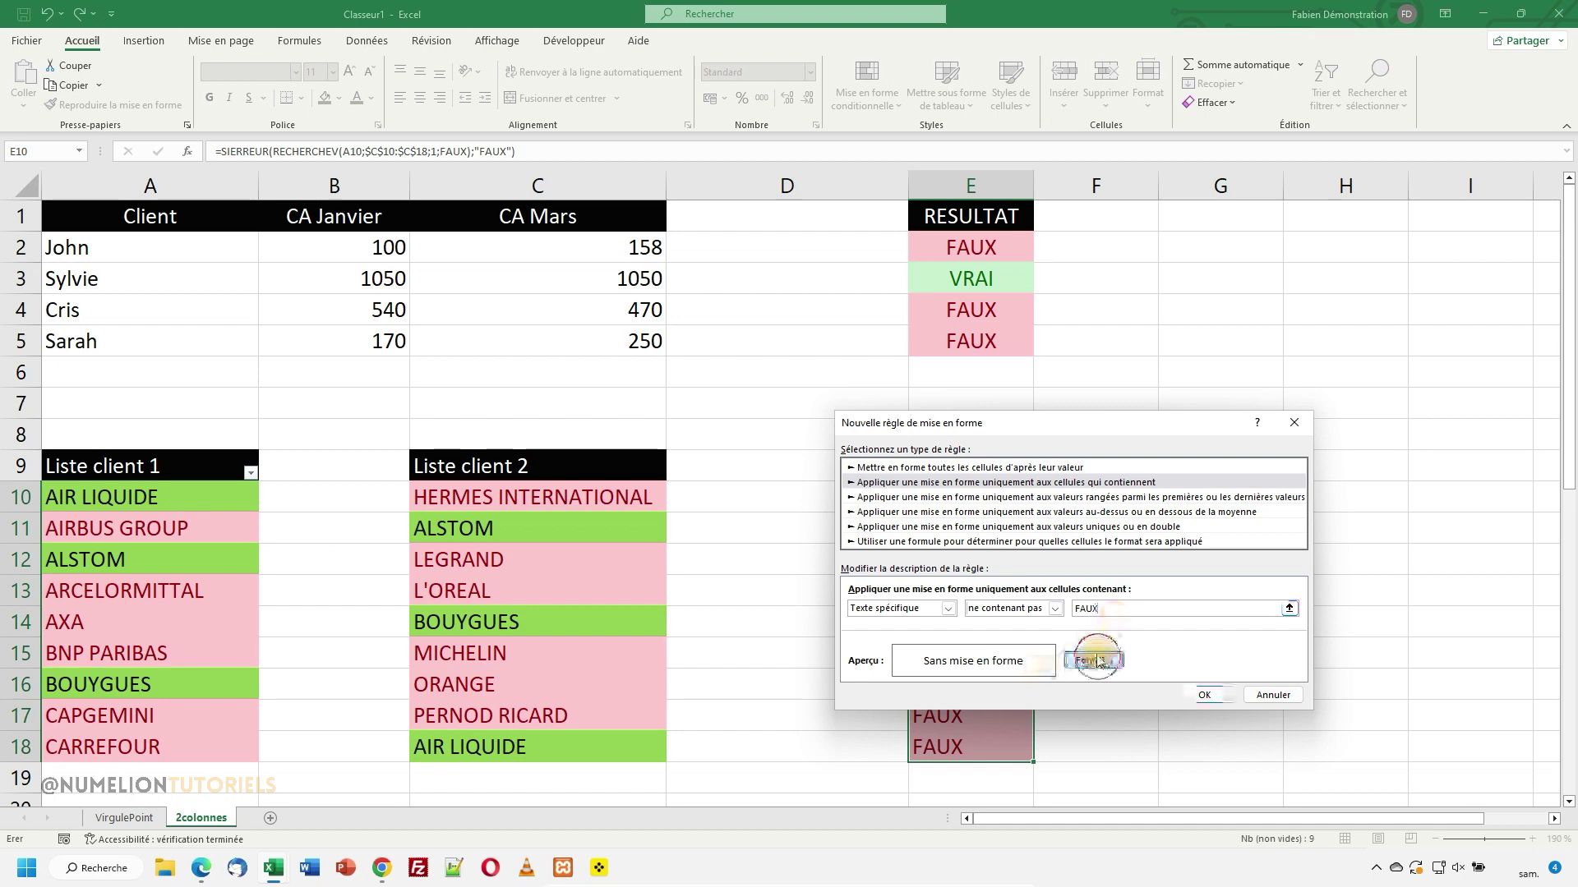
click(932, 524)
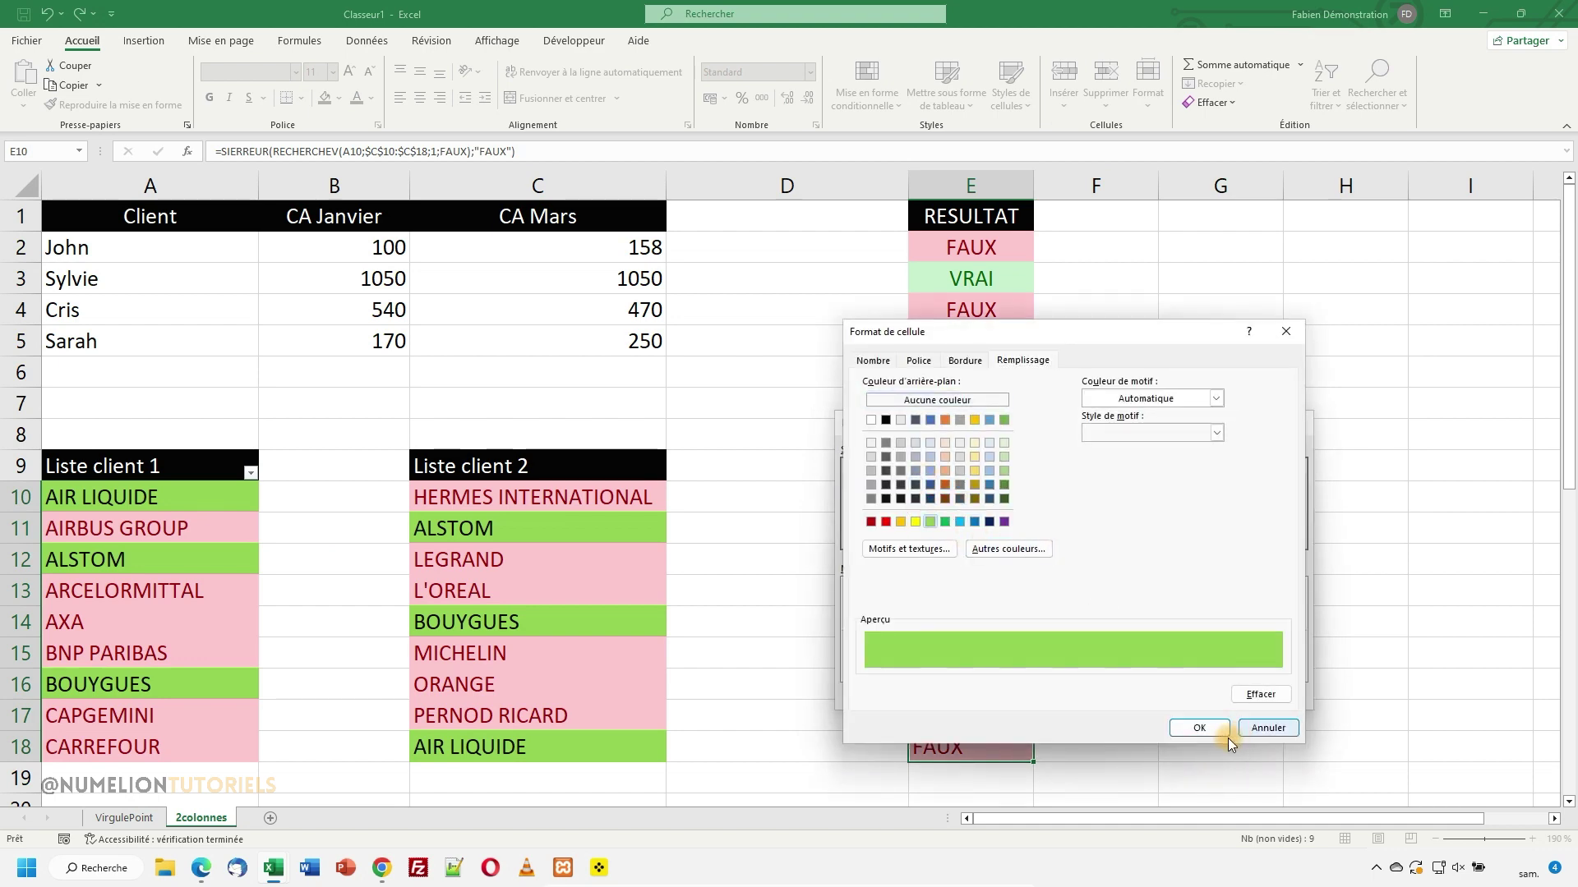
click(1200, 728)
click(1180, 695)
click(1098, 599)
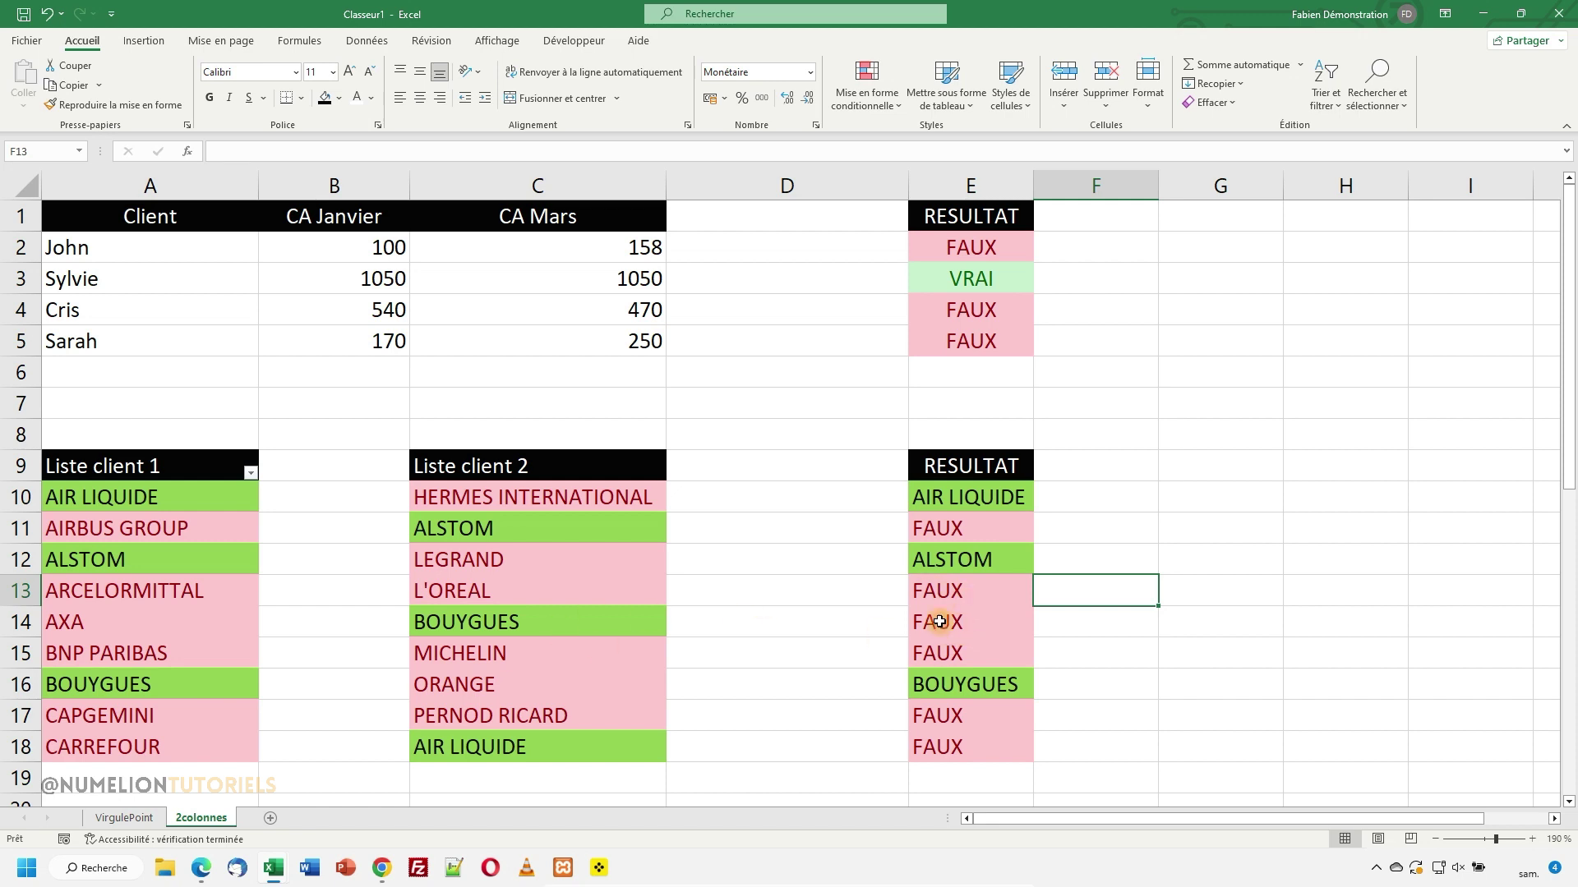
Turn on filtering from the RESULTAT header in E9.
click(971, 466)
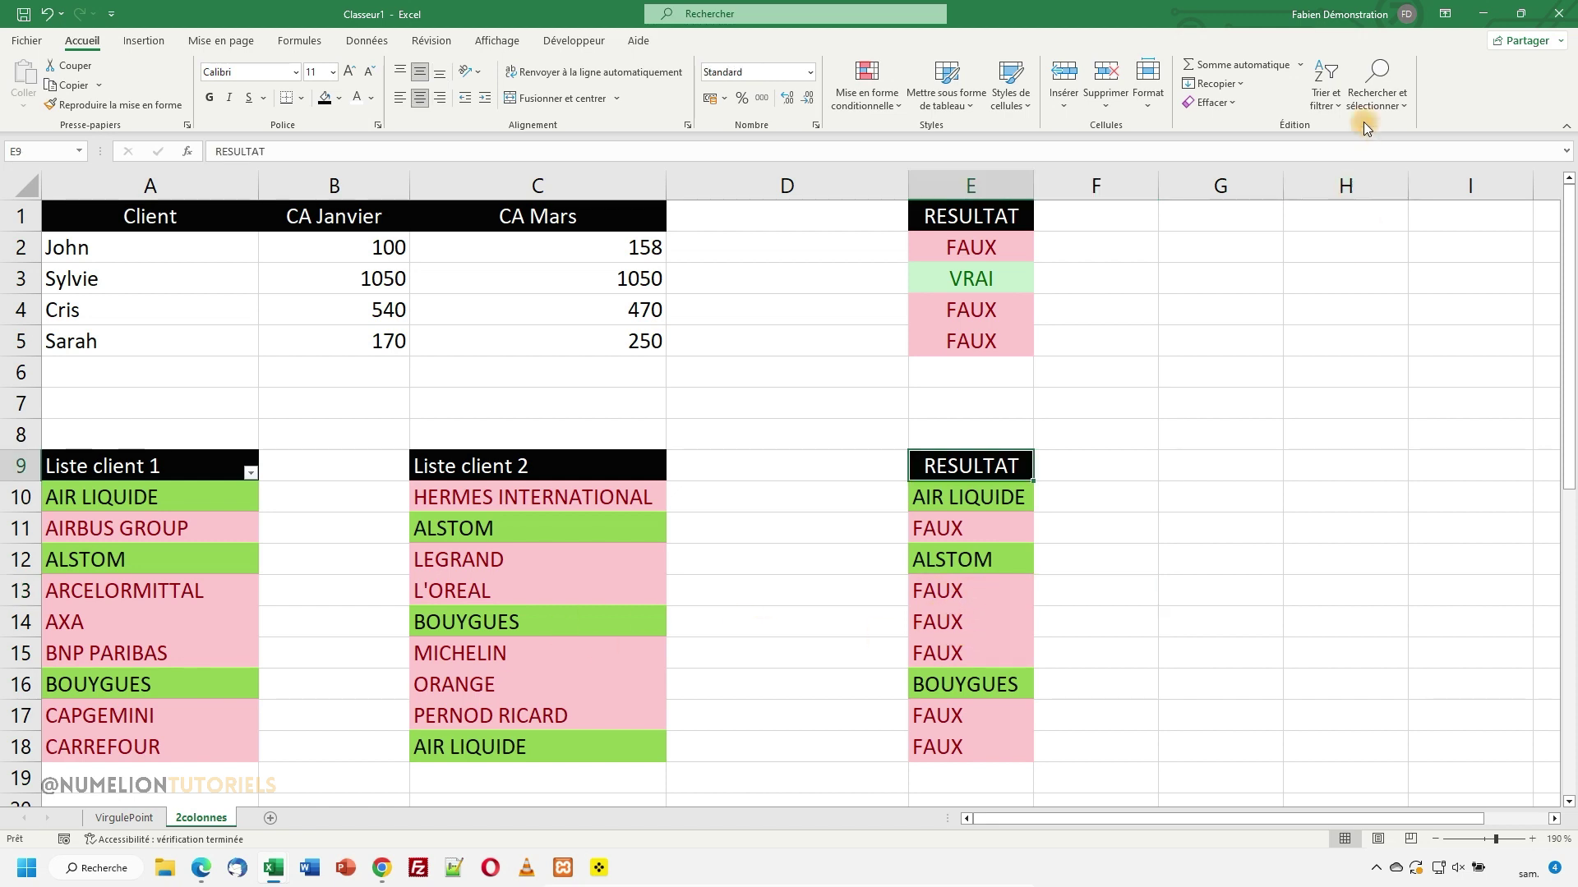
click(1326, 92)
click(1346, 205)
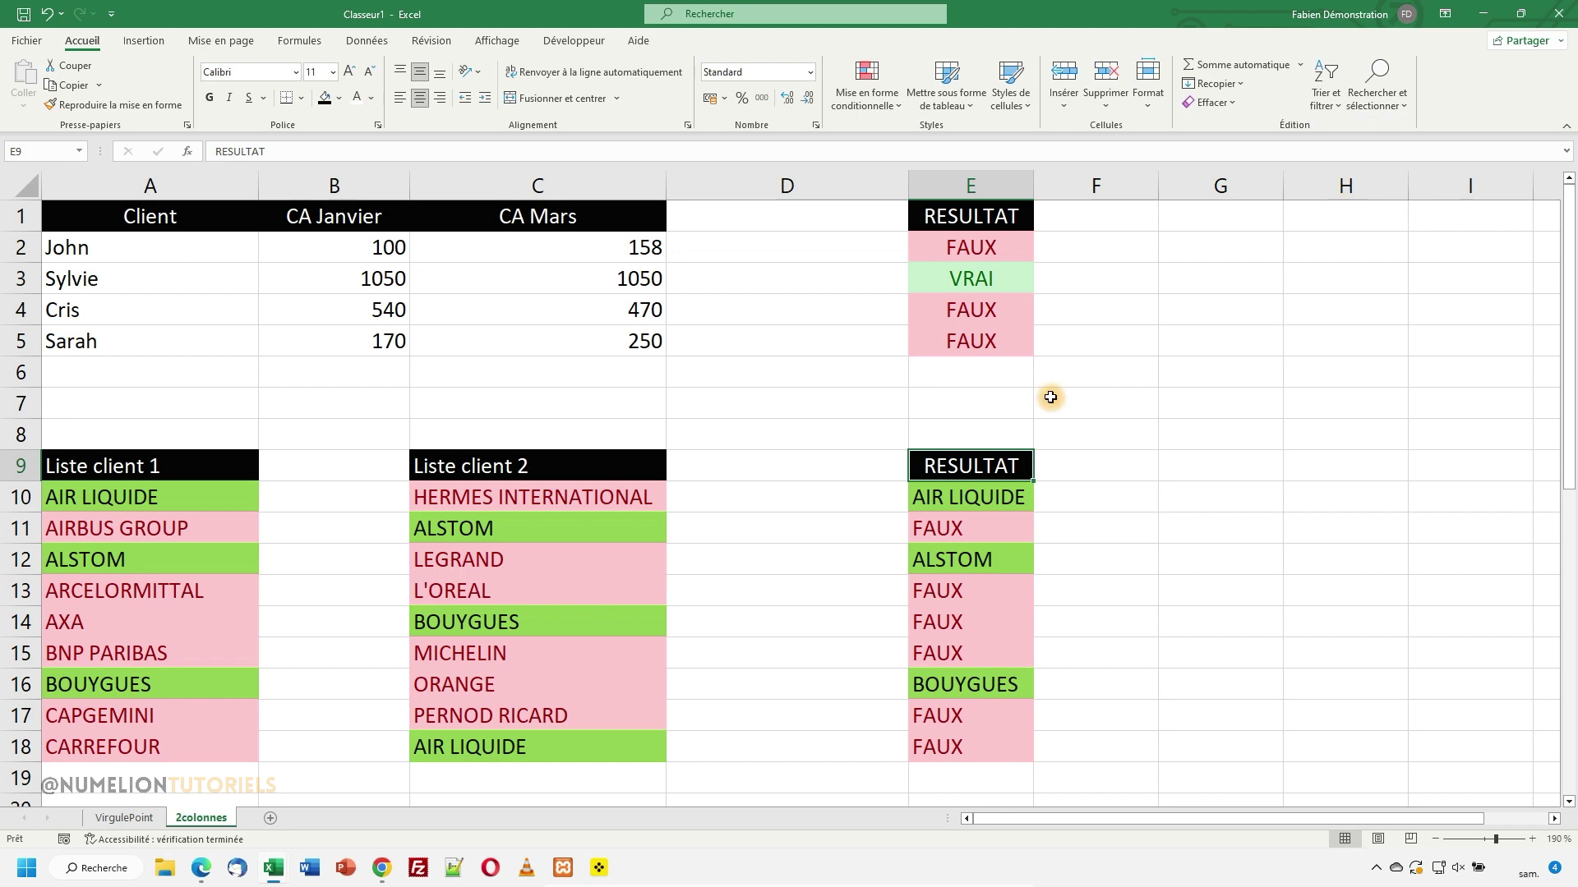
Filter RESULTAT by green fill so only AIR LIQUIDE, ALSTOM and BOUYGUES remain.
key(alt+Down)
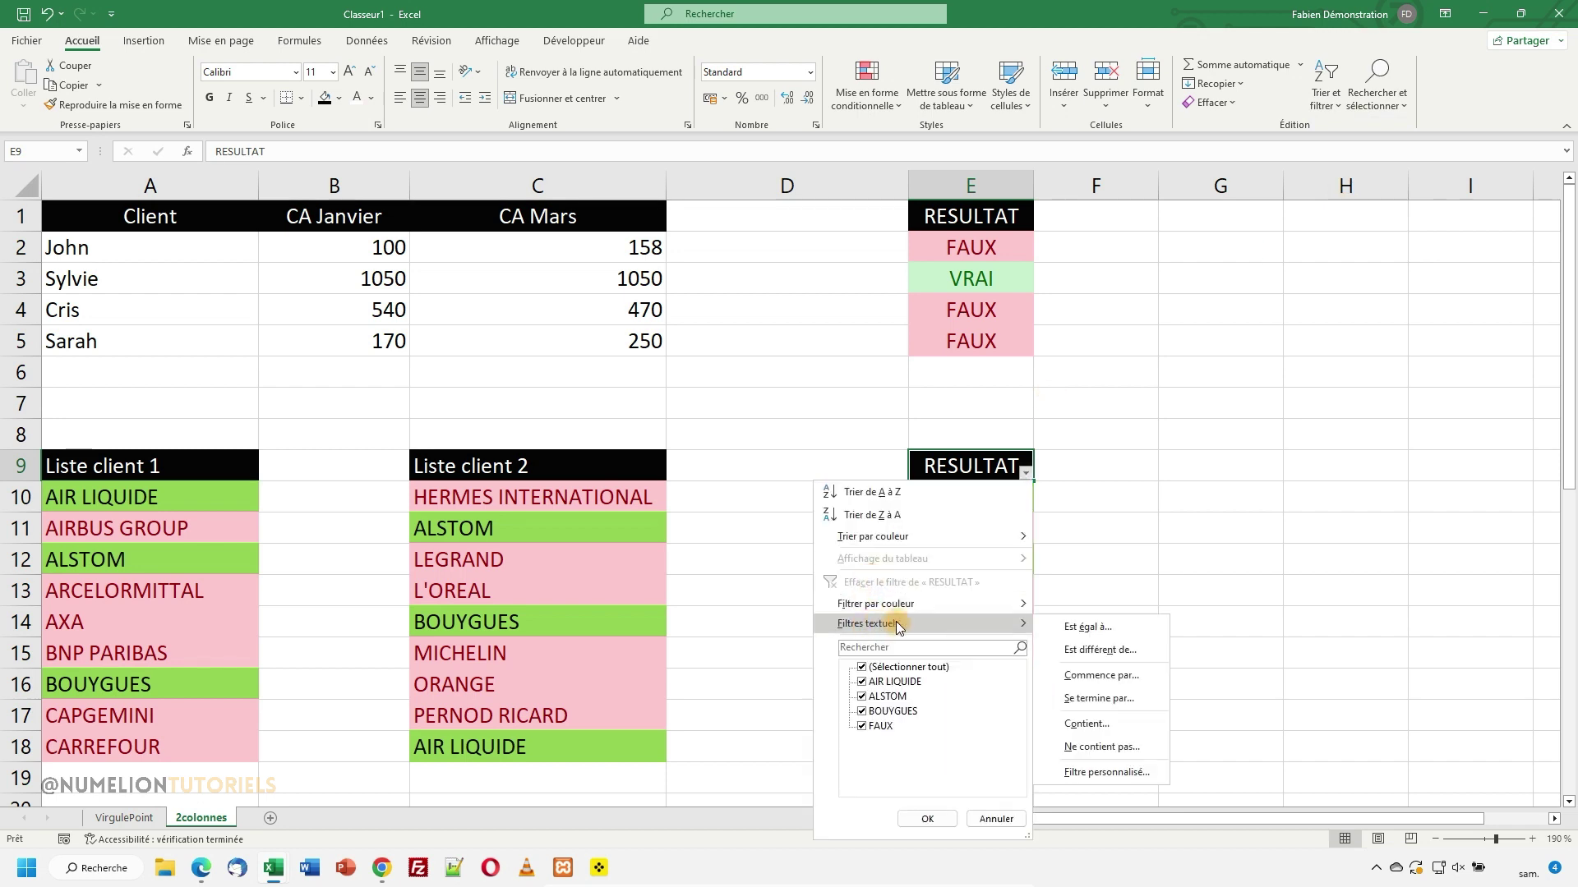
mouse_move(875, 603)
click(1078, 625)
click(1134, 504)
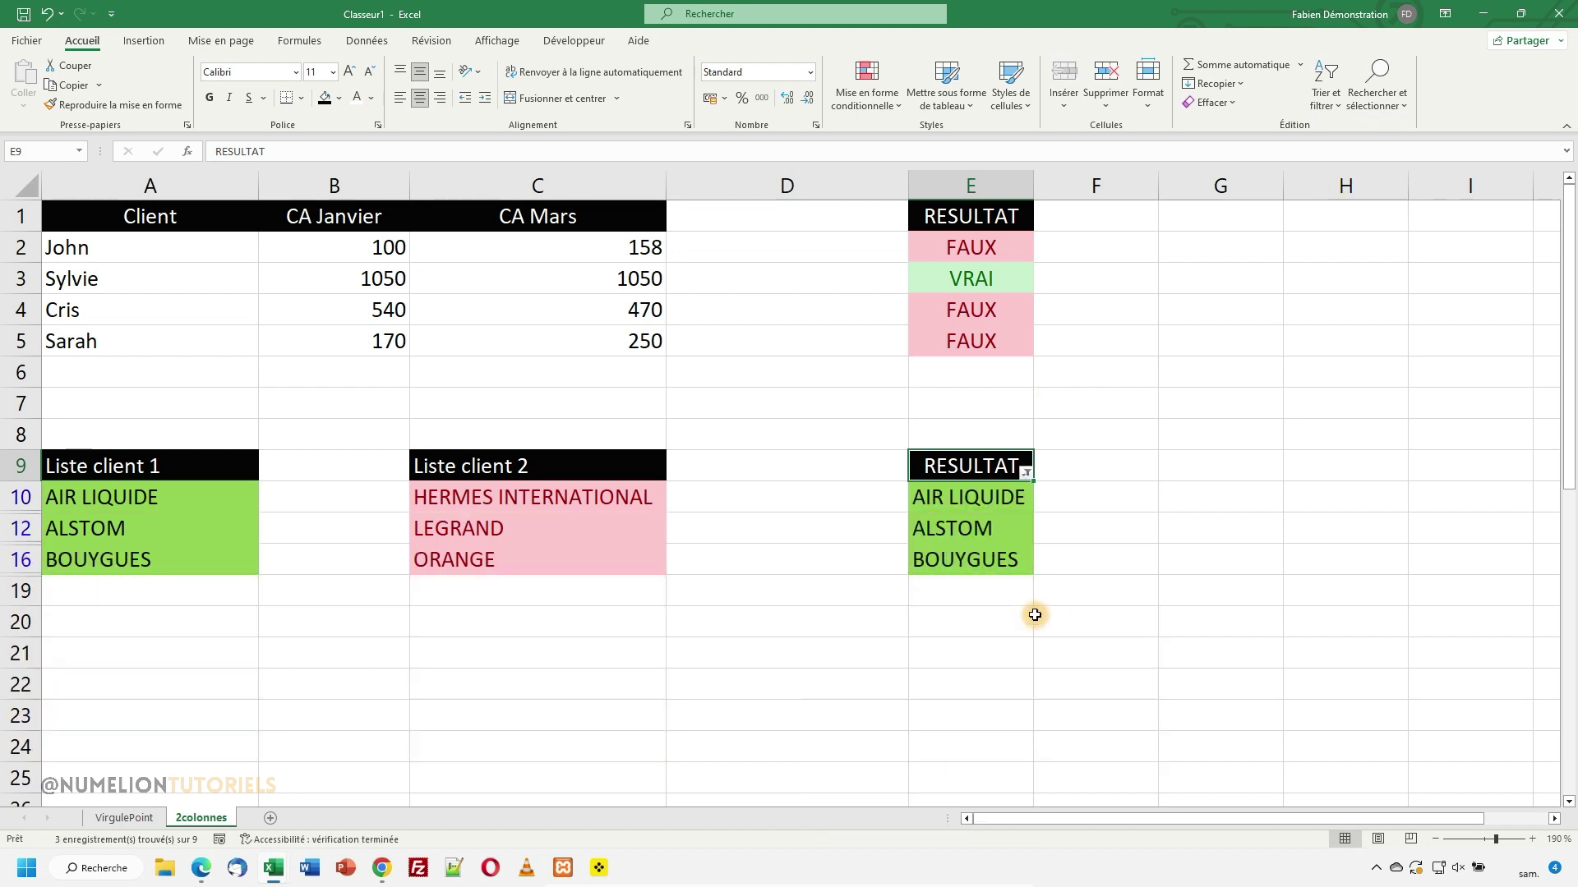
mouse_move(927, 473)
mouse_down()
mouse_move(968, 509)
mouse_move(966, 567)
mouse_up()
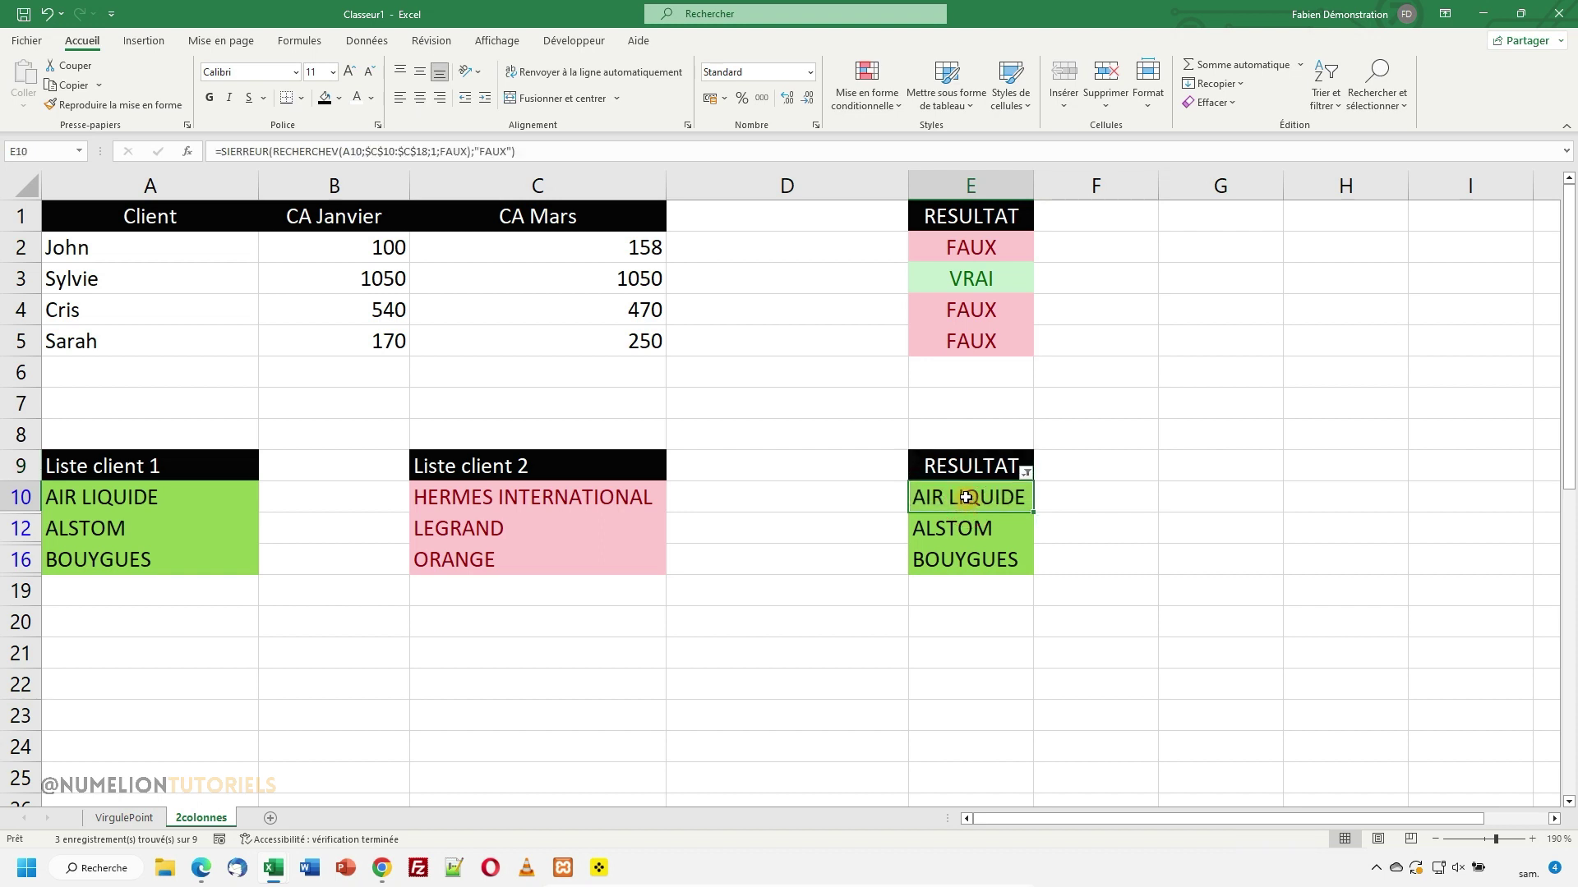
click(1122, 579)
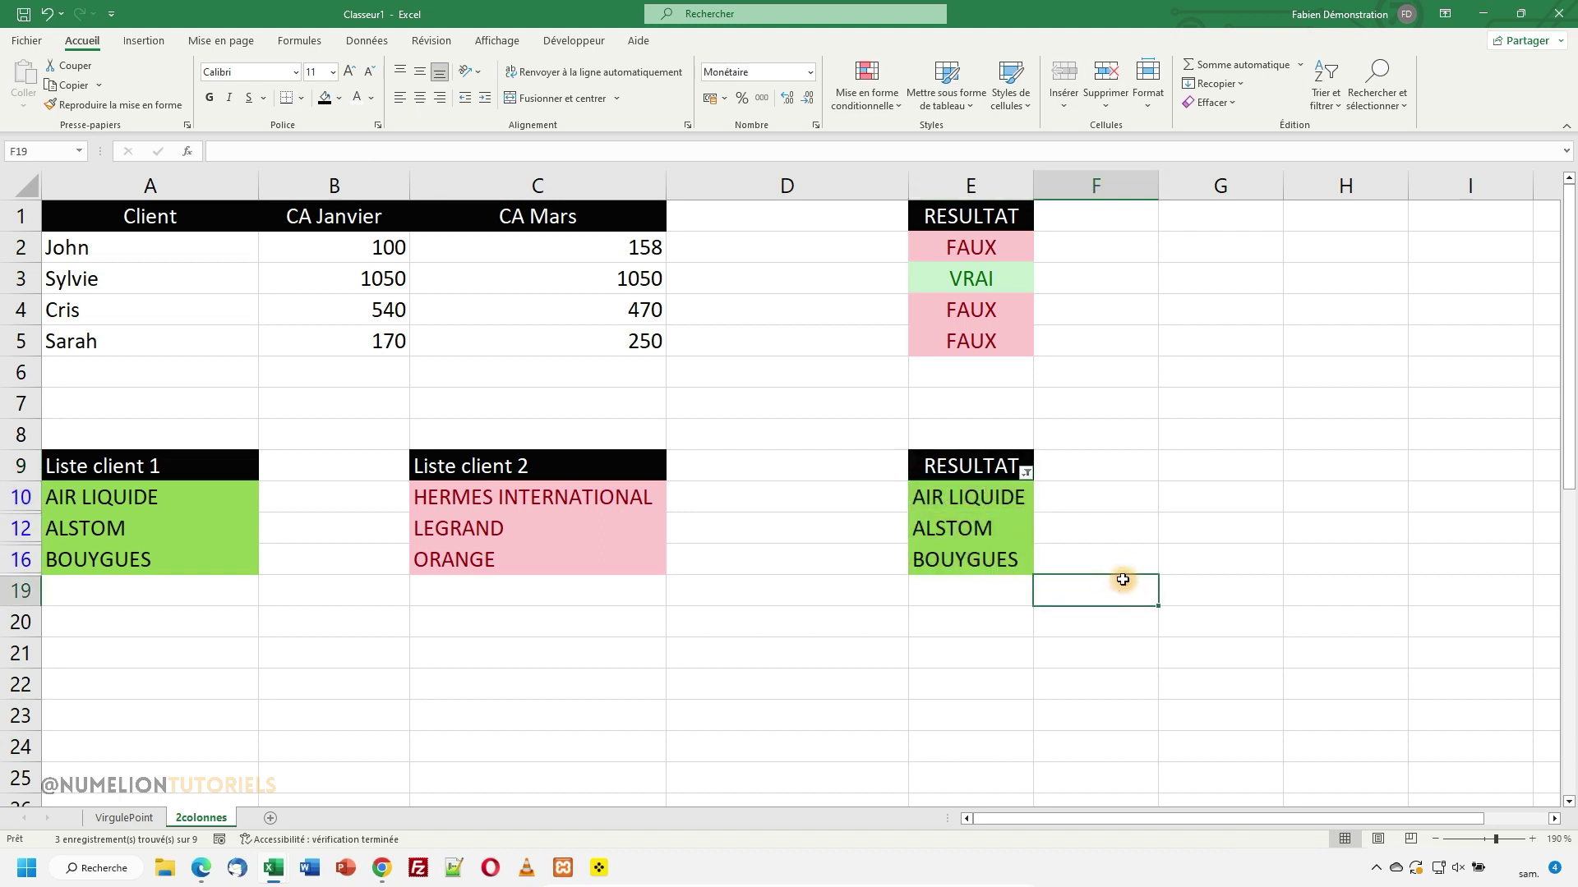